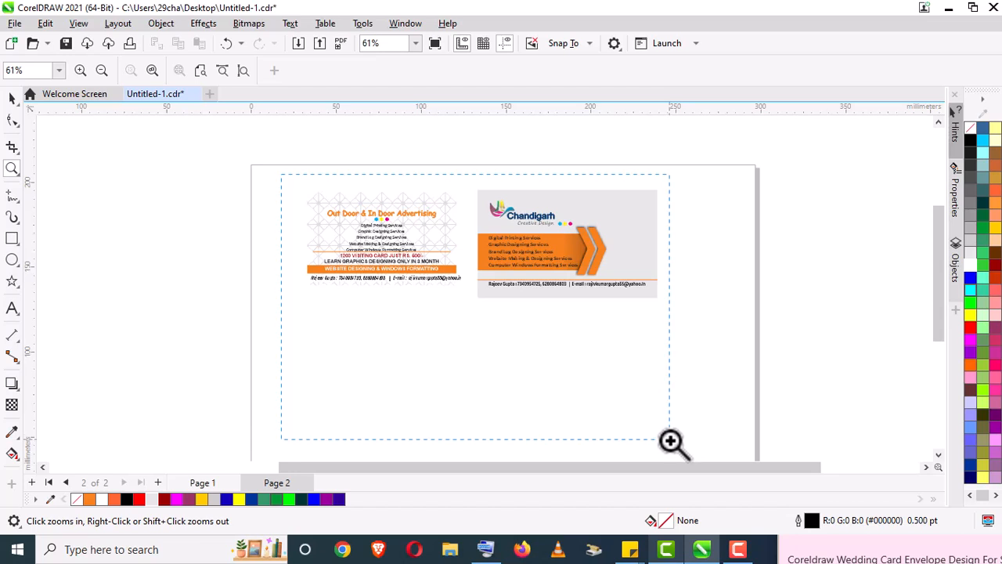
Draw a perfect circle about 54.6 mm in diameter with the Ellipse tool, below the Out Door & In Door Advertising card.
left_click(671, 436)
left_click(12, 259)
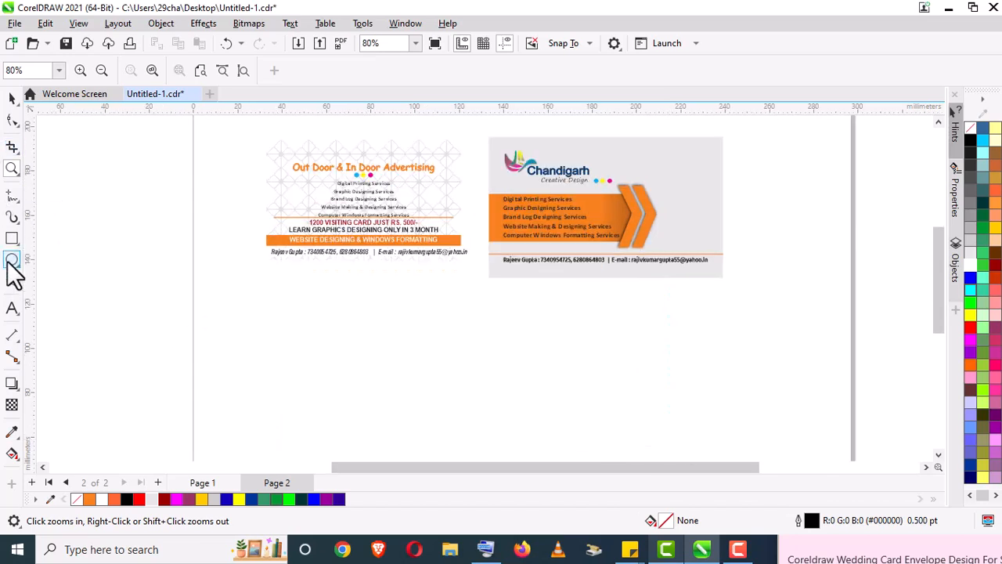
left_click_drag(366, 338, 323, 291)
left_click_drag(384, 357, 406, 379)
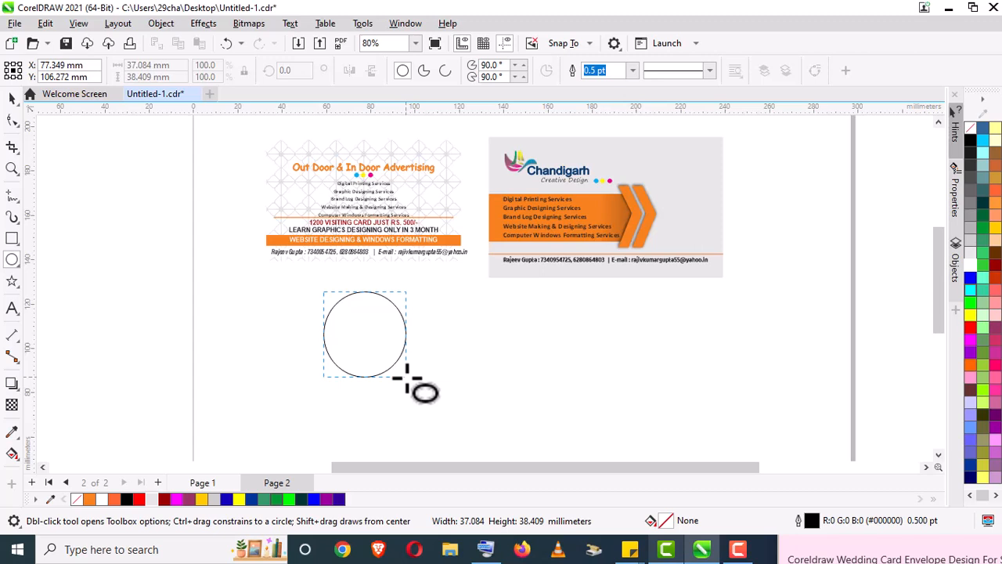
mouse_move(406, 378)
left_mouse_down()
mouse_move(368, 332)
mouse_move(408, 405)
mouse_move(407, 378)
mouse_move(421, 401)
mouse_move(398, 371)
mouse_move(350, 375)
mouse_move(472, 411)
mouse_move(407, 417)
mouse_move(423, 360)
mouse_move(449, 409)
mouse_move(388, 360)
mouse_move(424, 392)
mouse_move(386, 339)
left_mouse_up()
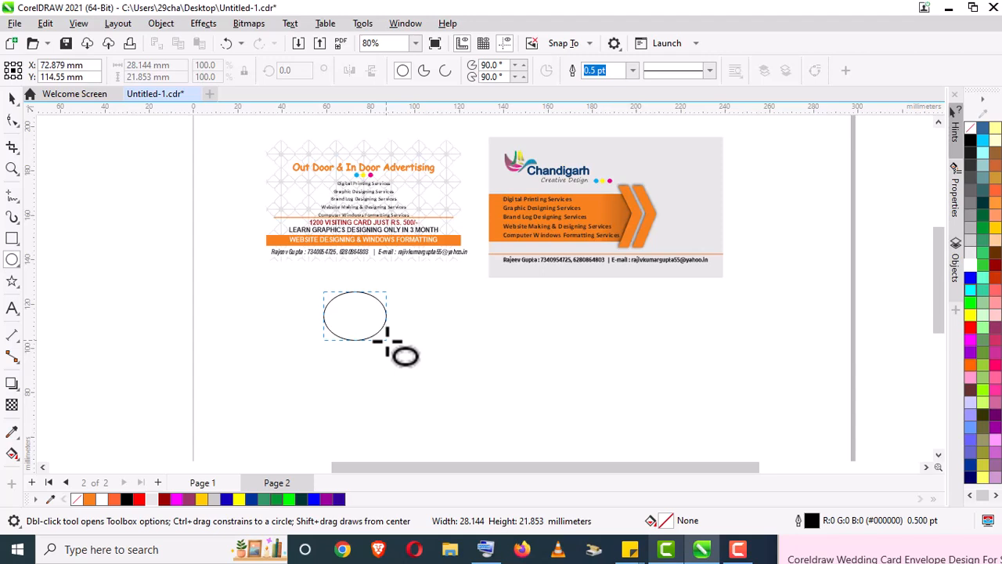
key("ctrl")
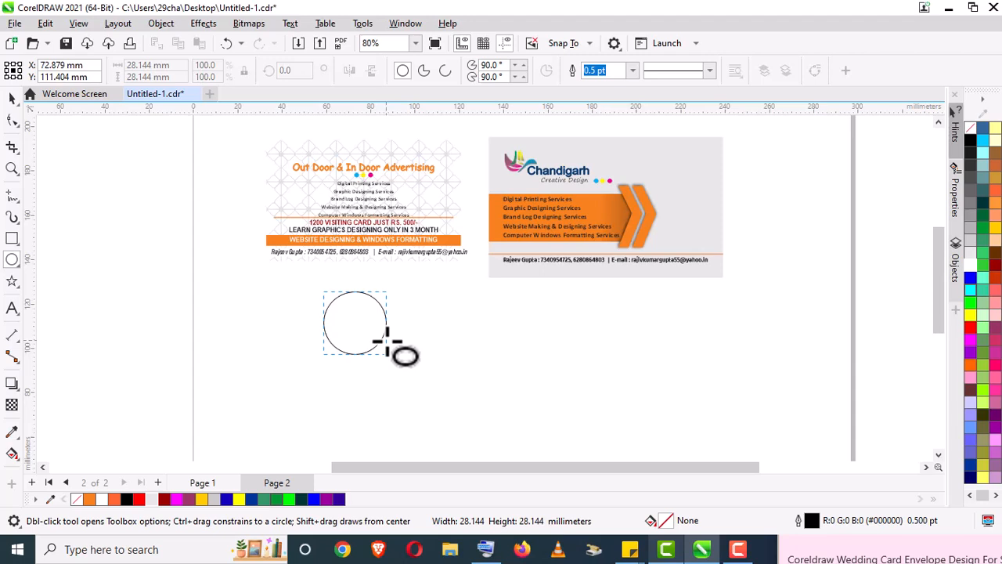
left_click_drag(386, 340, 386, 340)
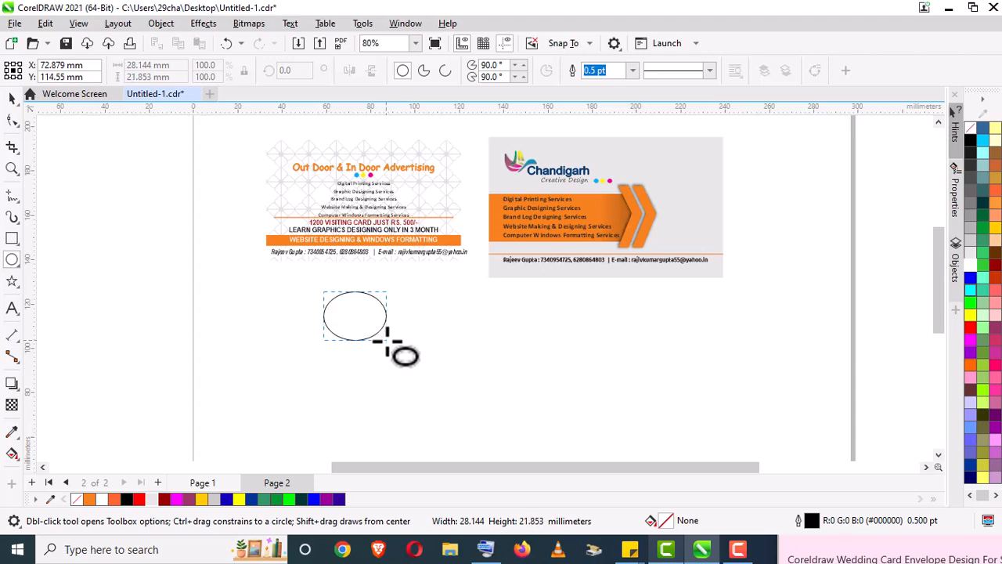
key("ctrl")
key("ctrl")
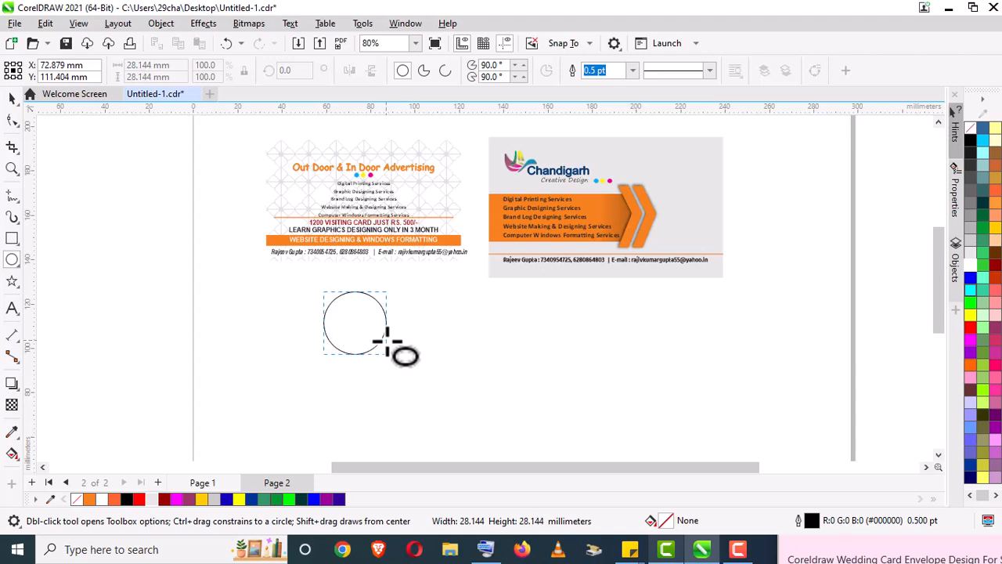
key("ctrl")
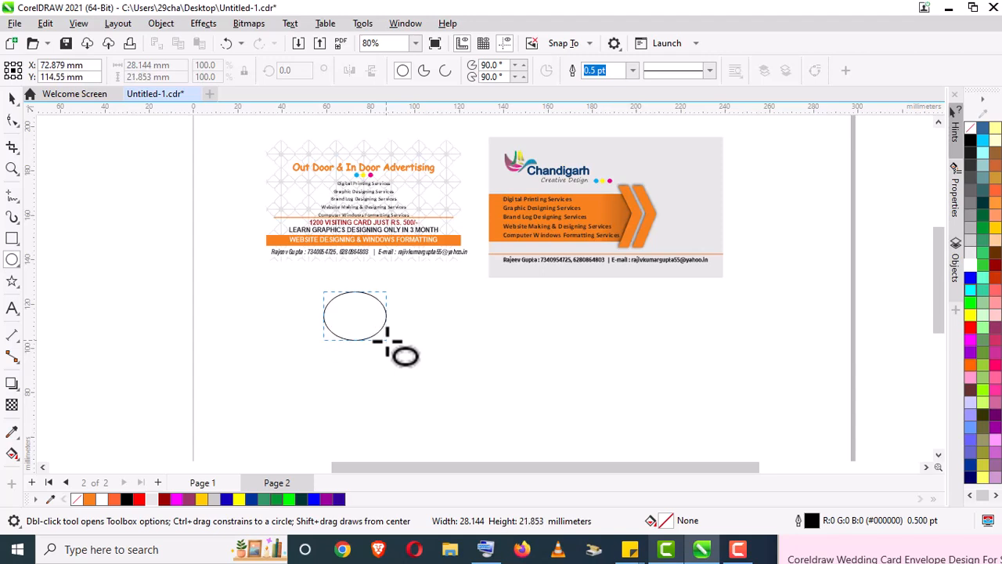
key("ctrl")
key("ctrl")
left_click_drag(386, 340, 446, 403)
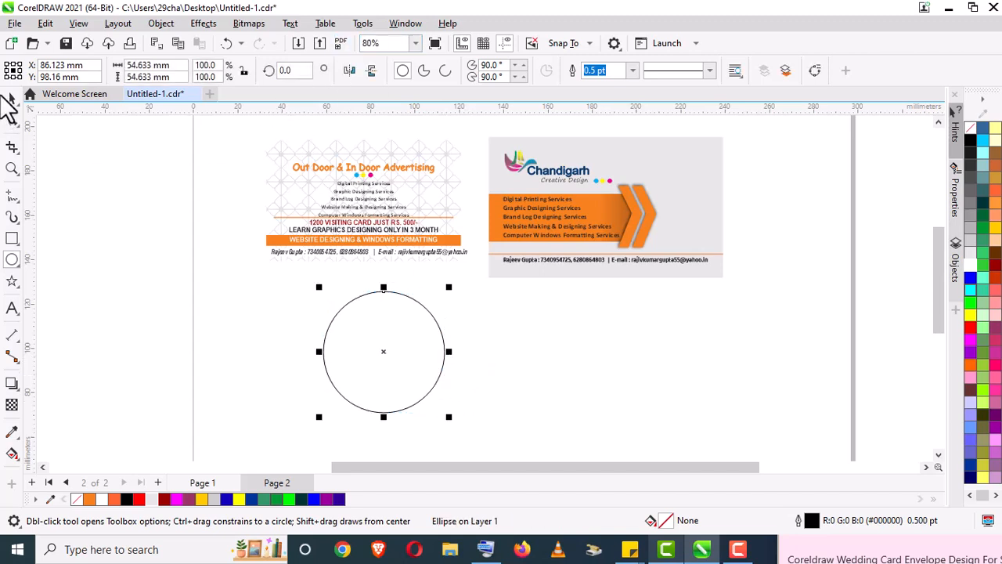
Try enlarging the circle to about 153 mm and moving it down over the cards, and undo both changes.
left_click(11, 99)
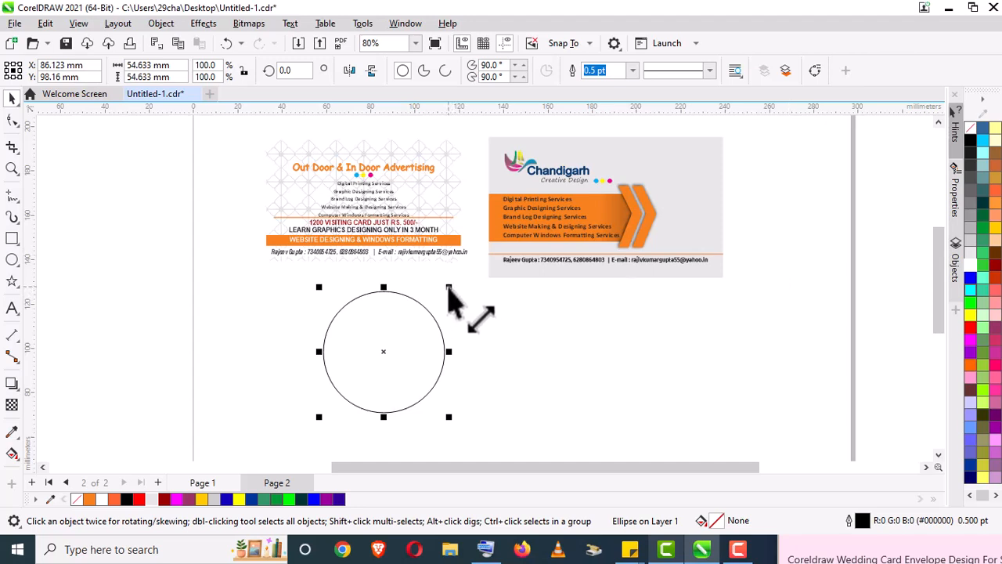
left_click_drag(449, 288, 791, 196)
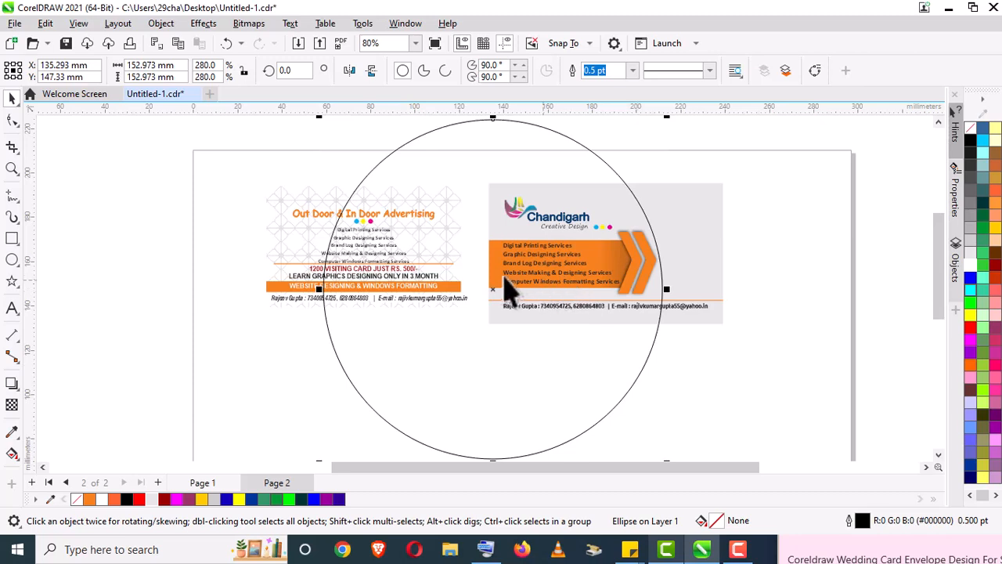
left_click_drag(496, 285, 479, 349)
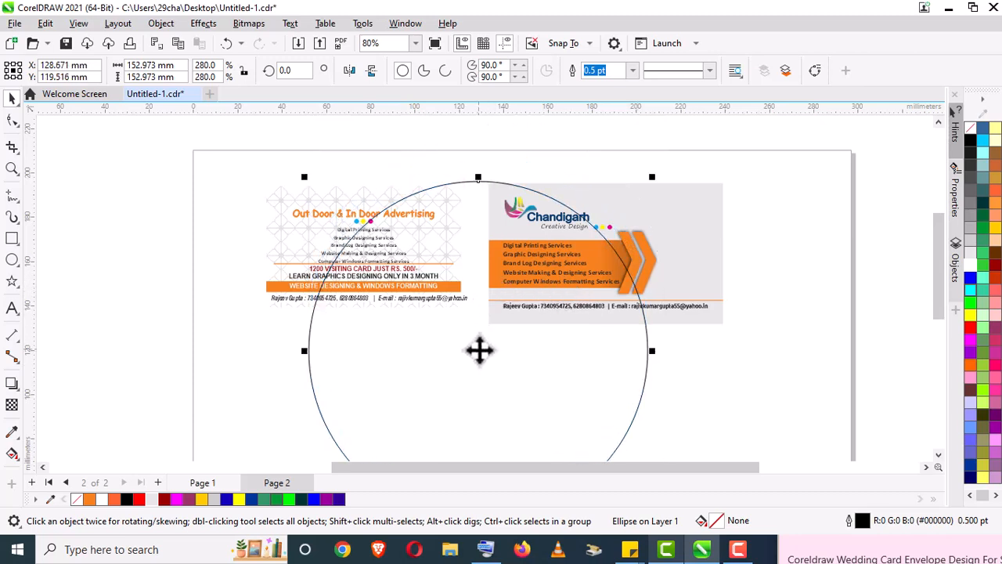
key("ctrl+z")
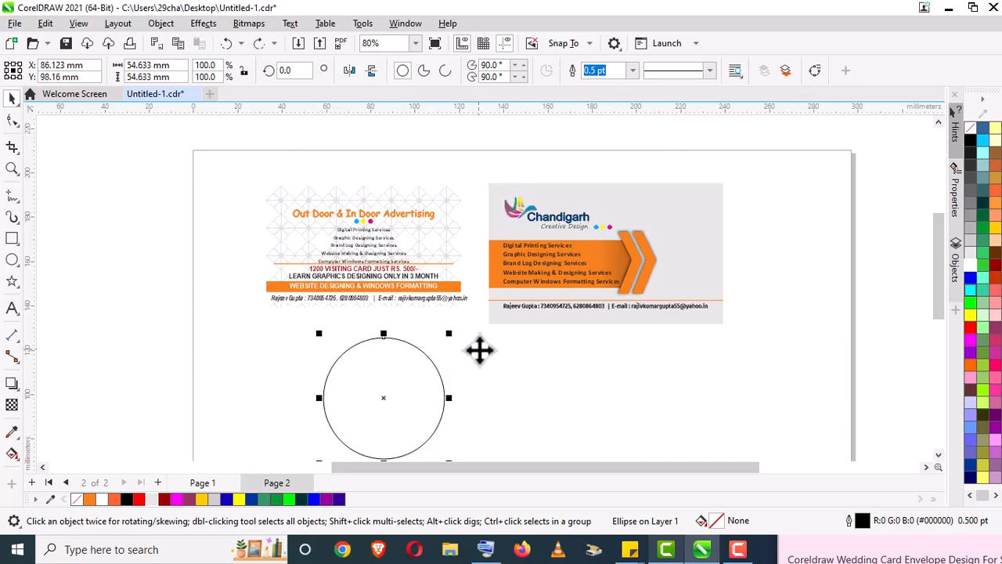
Try an 8 pt outline on the circle, and settle on an outline width of 2 pt.
left_click(12, 168)
scroll(349, 292, "down", 1)
left_click_drag(330, 279, 476, 431)
left_click(10, 96)
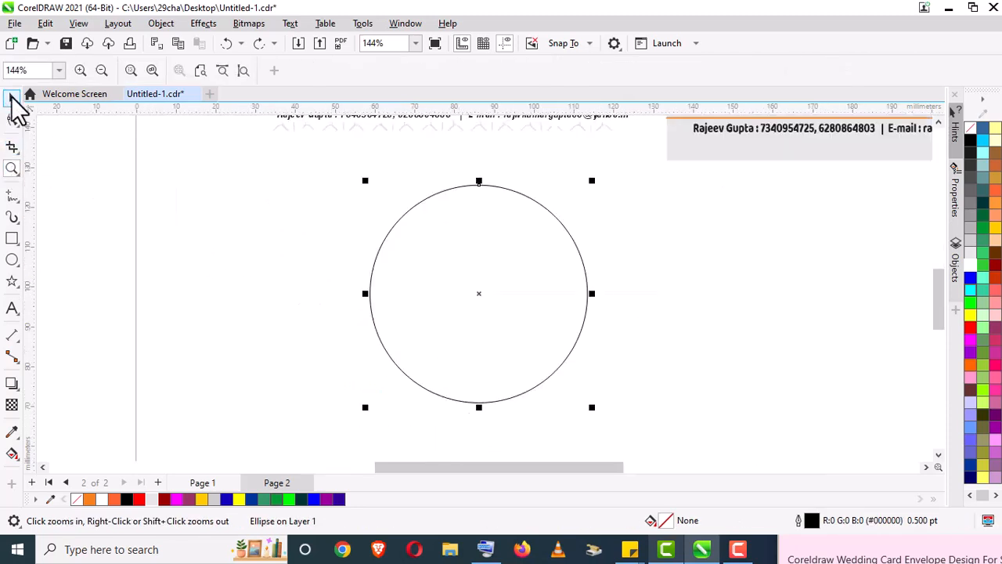
left_click(622, 72)
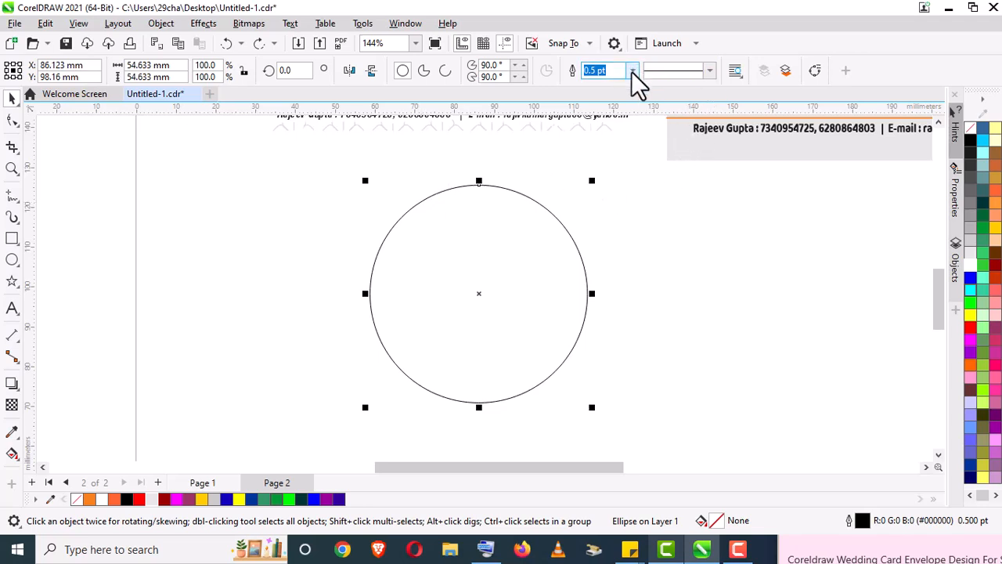
left_click(632, 71)
left_click(598, 184)
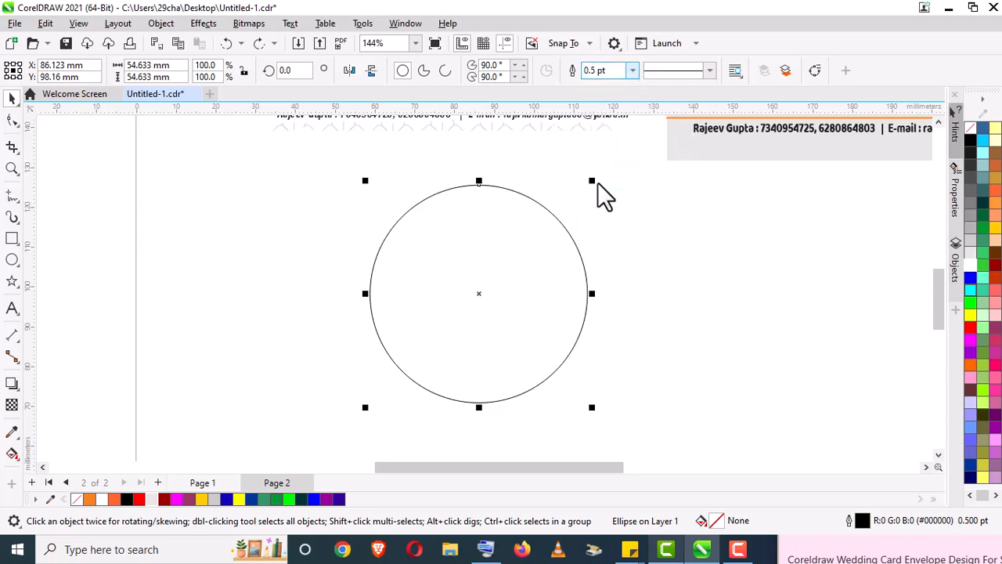
left_click(630, 70)
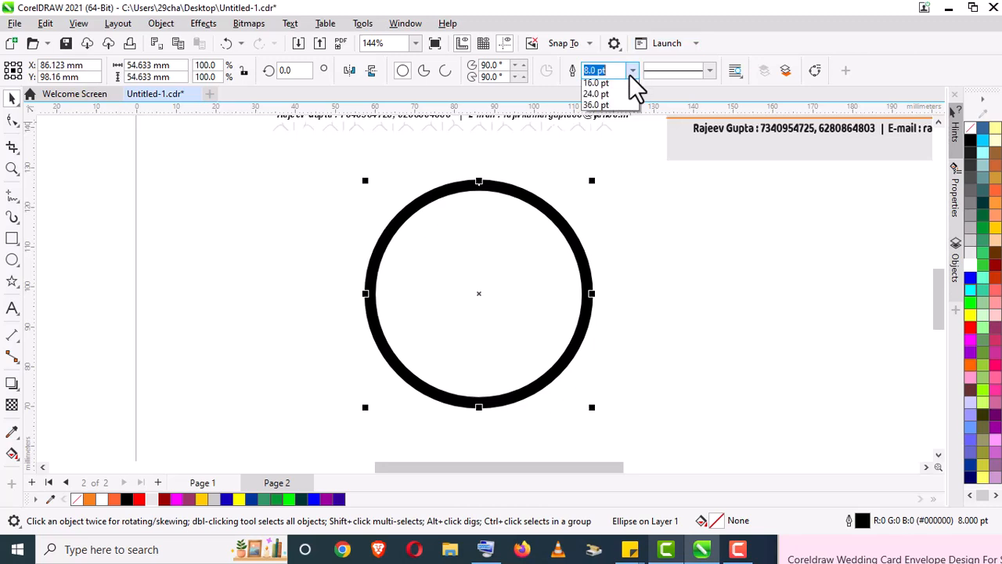
left_click(616, 148)
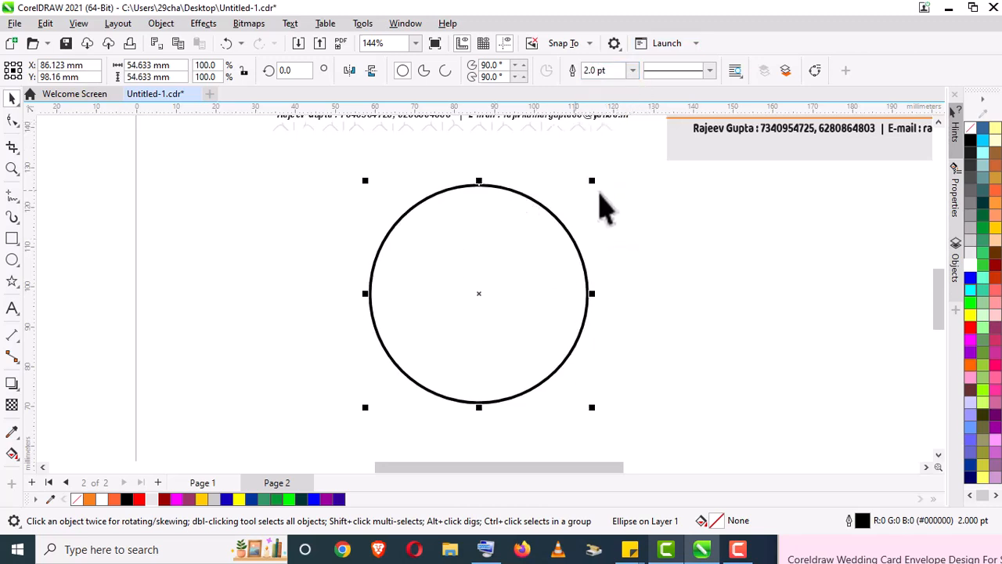
Enlarge the circle proportionally to about 67.4 mm across and shift it slightly left and down on the page.
left_click_drag(592, 181, 660, 134)
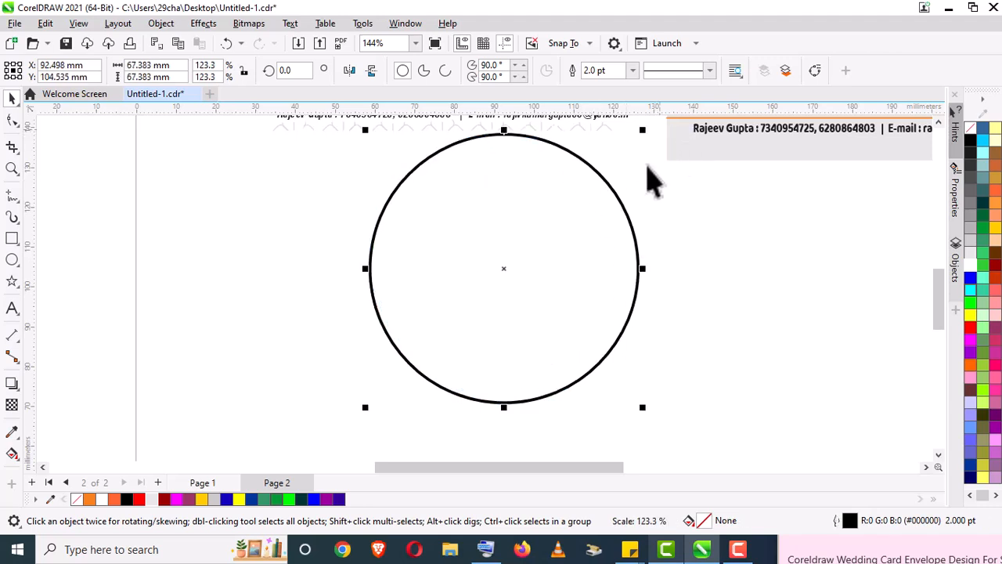
left_click_drag(507, 257, 470, 296)
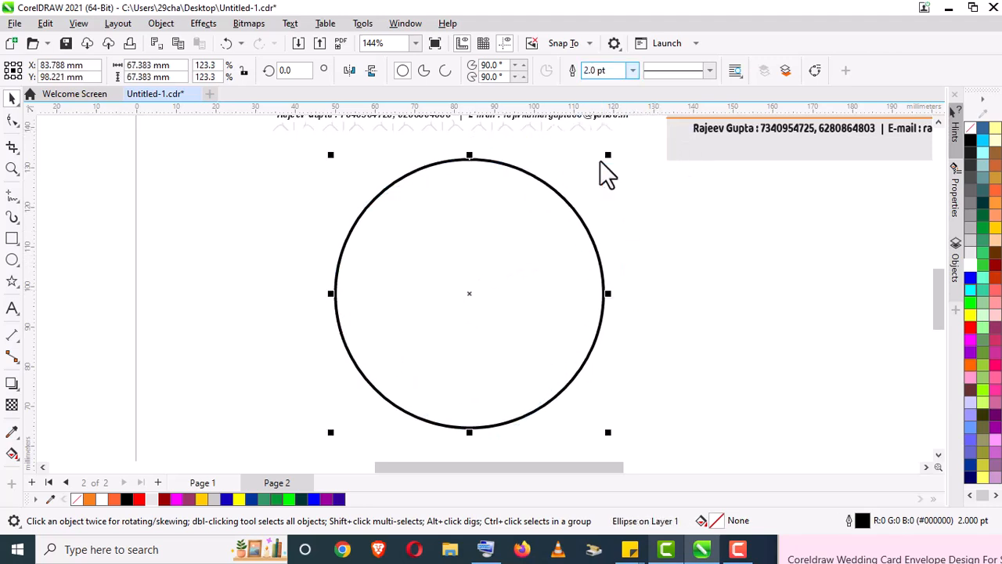
Add a smaller concentric copy about 49.4 mm across inside the circle, and group the two circles.
left_click_drag(608, 155, 574, 193)
right_click(575, 193)
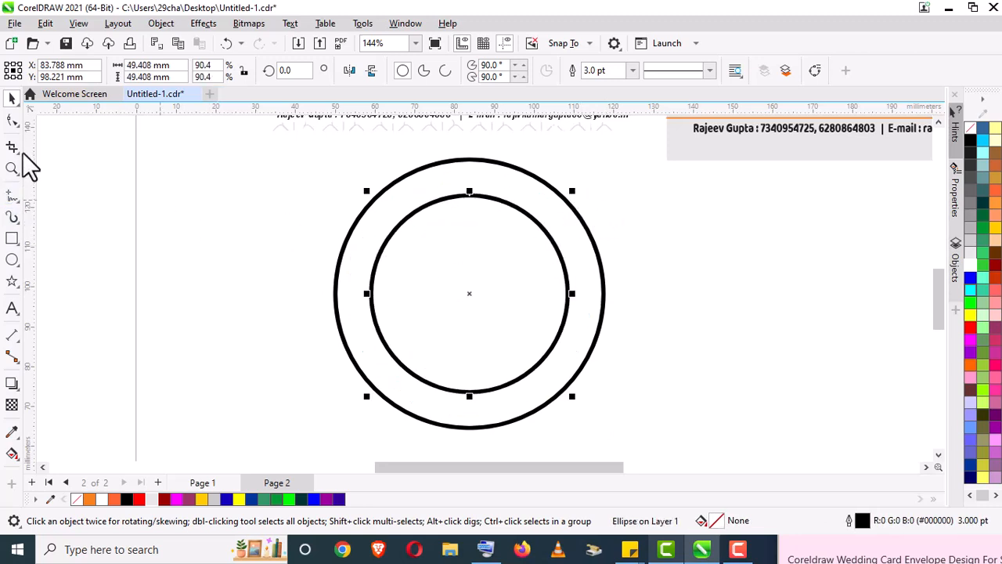
left_click(13, 170)
right_click(401, 234)
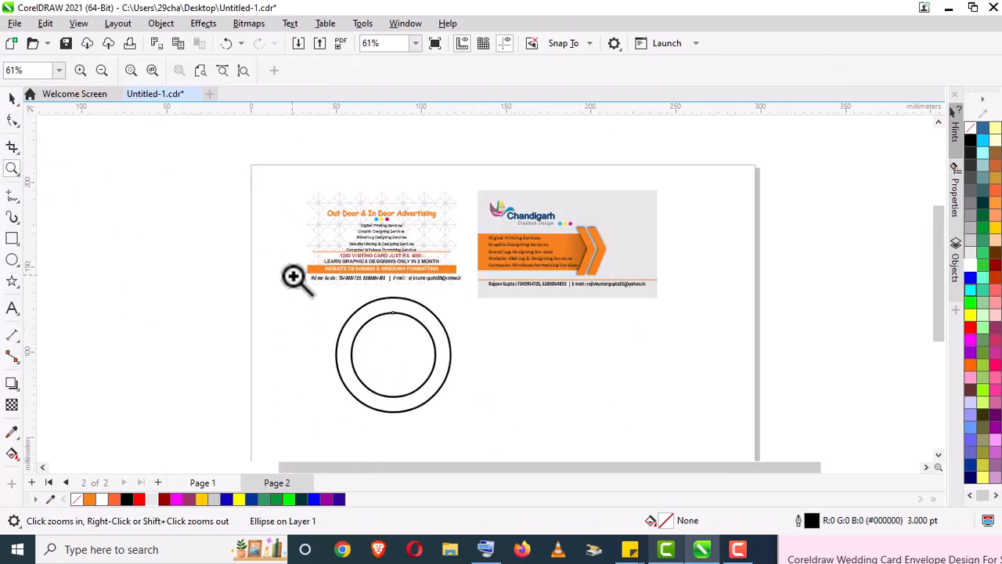
left_click_drag(295, 277, 565, 454)
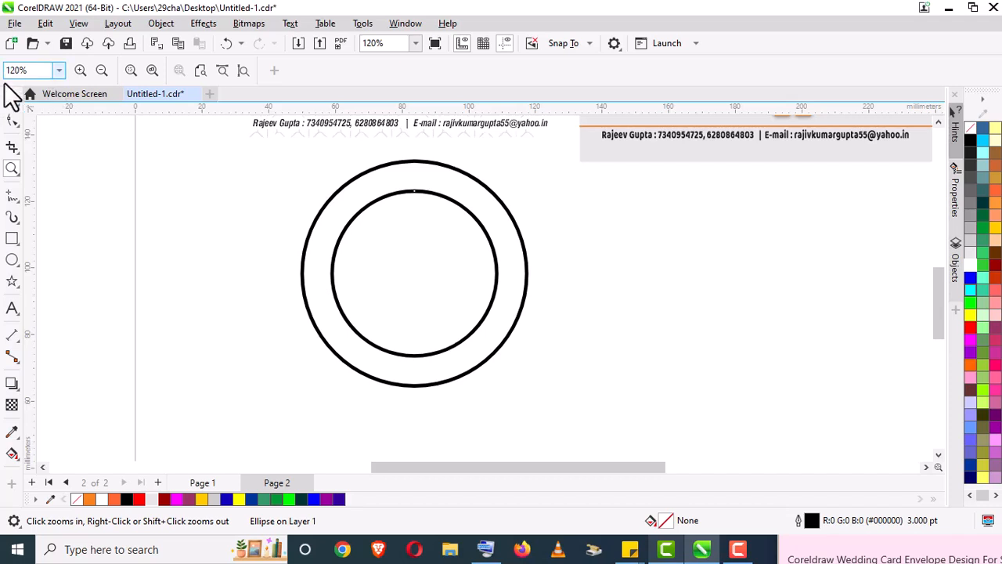
left_click(13, 98)
left_click_drag(225, 136, 646, 401)
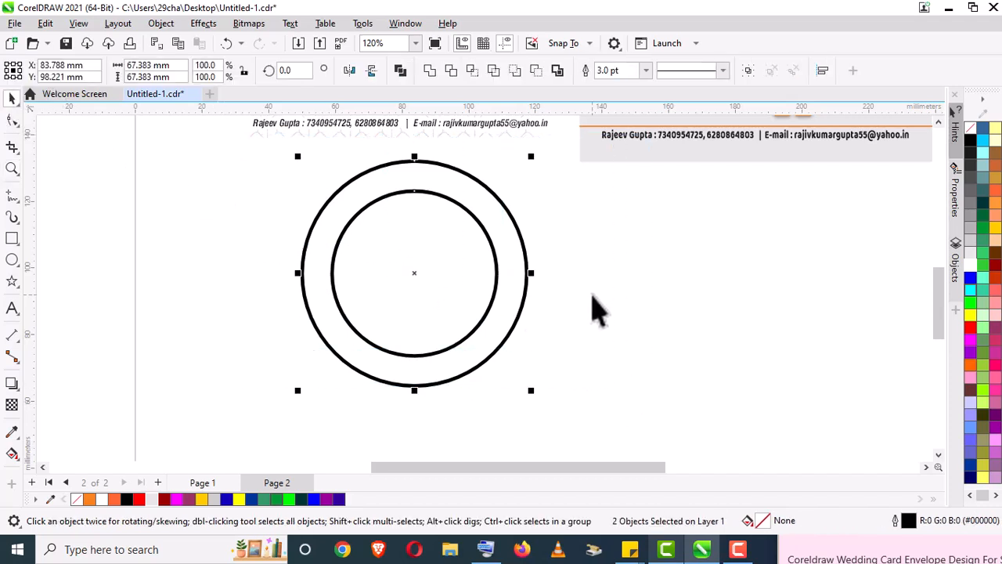
key("ctrl+g")
Shrink the grouped circles to about 9.6 mm and place them in the upper right area of the Chandigarh card.
left_click(12, 169)
right_click(485, 270)
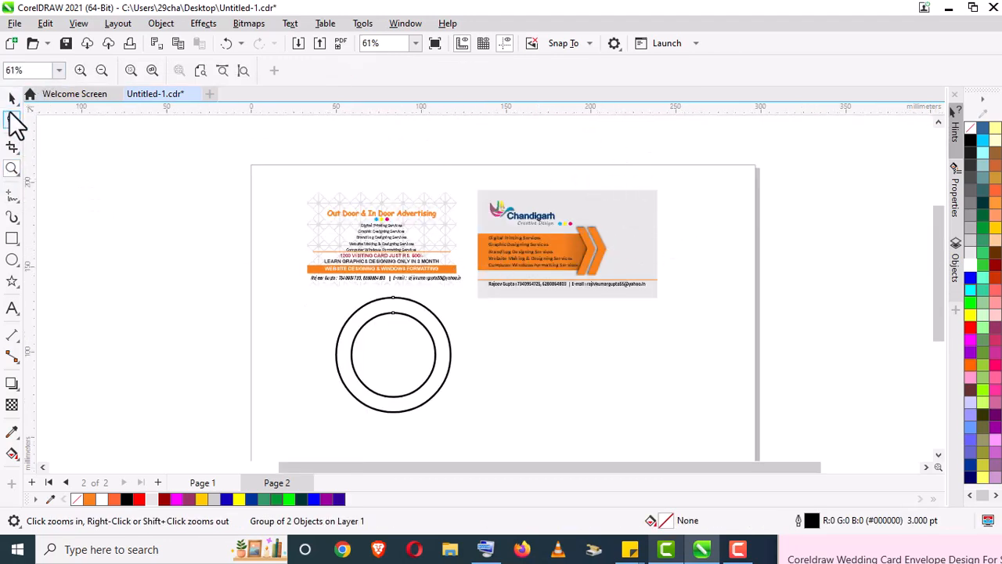
left_click(12, 99)
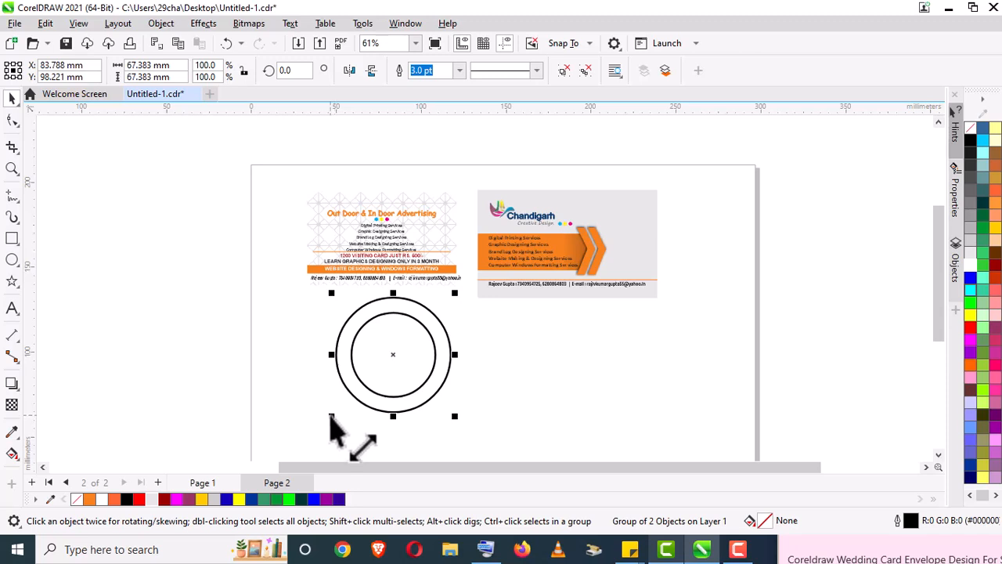
left_click_drag(330, 417, 442, 306)
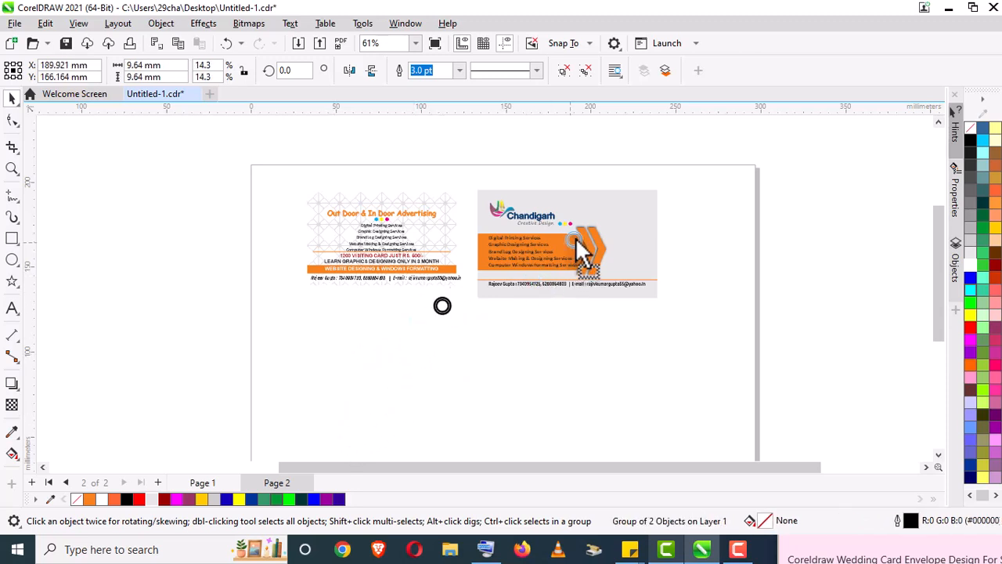
left_click_drag(579, 250, 629, 218)
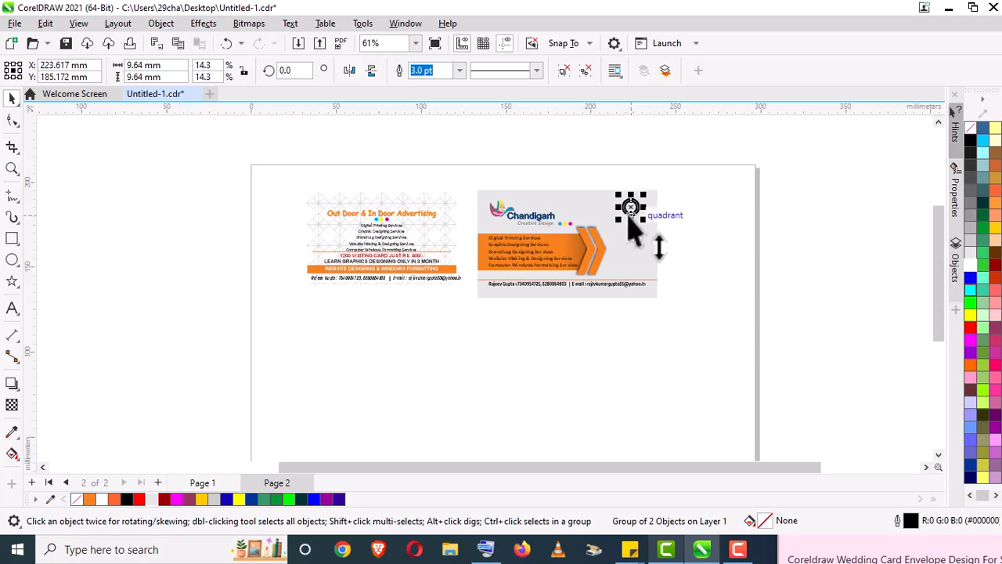
Enlarge the grouped circles on the Chandigarh card to about 21.2 mm across and deselect them.
key("z")
left_click_drag(469, 182, 697, 329)
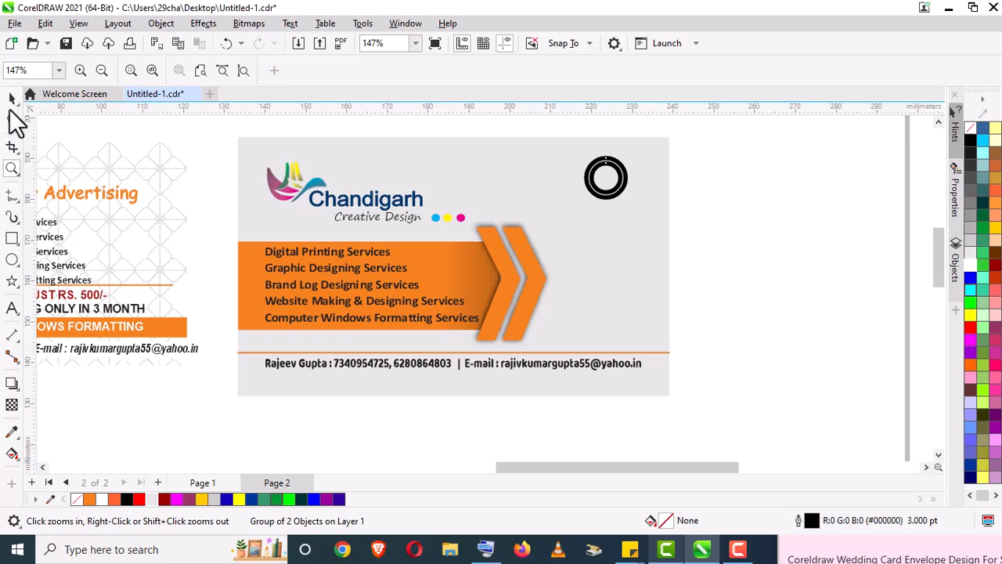
left_click(11, 98)
left_click_drag(584, 206, 543, 266)
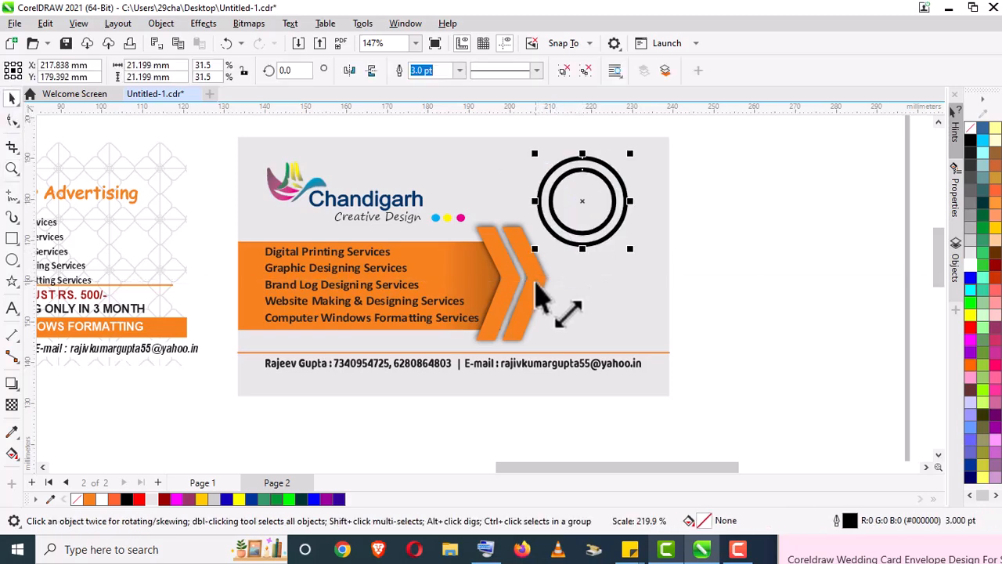
left_click(720, 276)
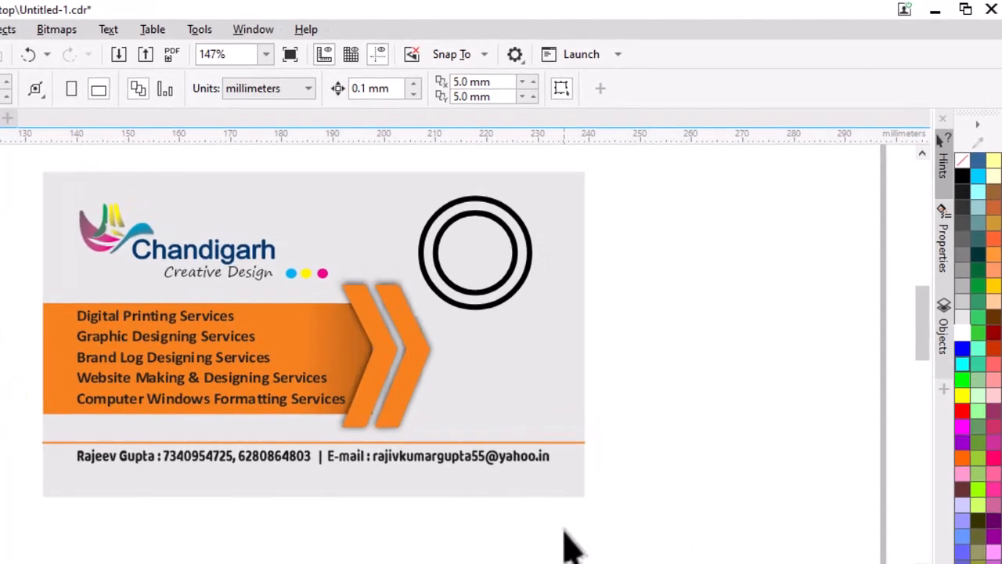
Undo the grouping, resizing and moving of the two circles, and undo the inner copy as well.
left_click(467, 221)
key("Delete")
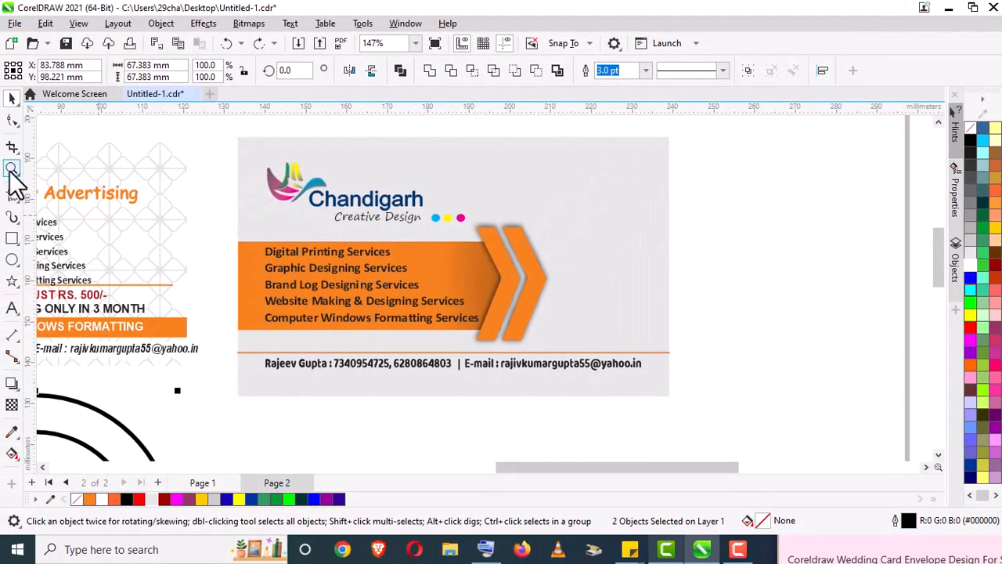
left_click(12, 167)
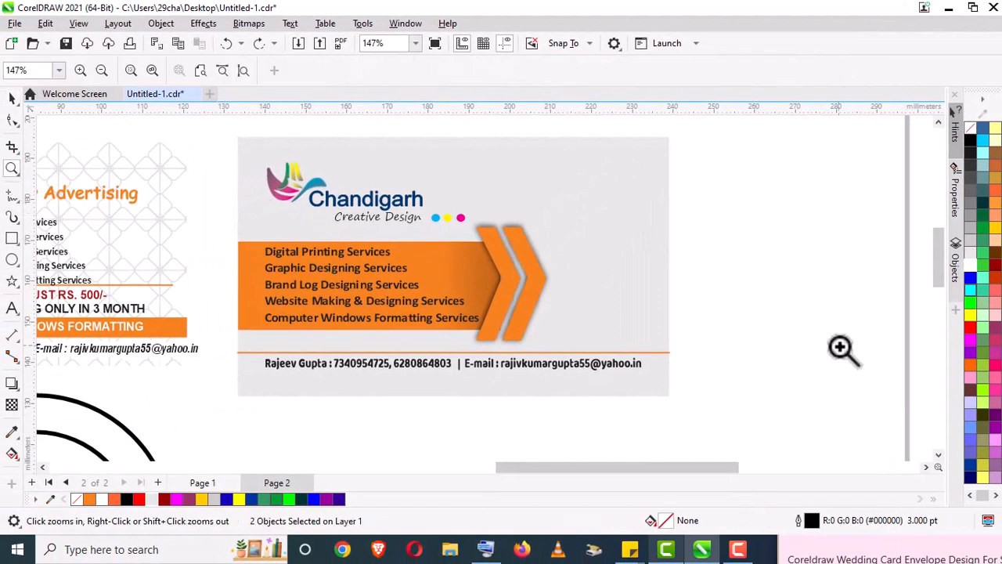
right_click(628, 319)
right_click(597, 318)
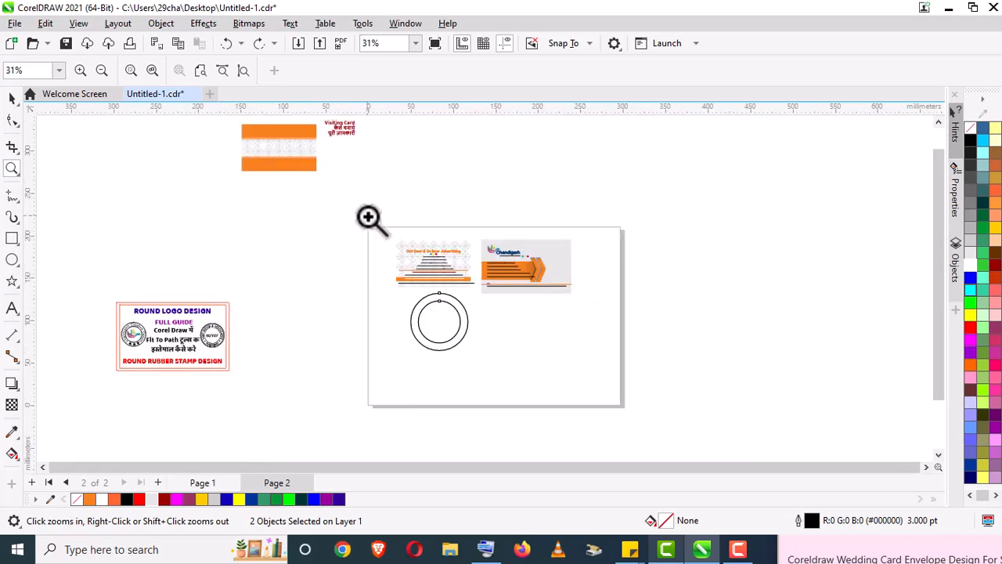
left_click_drag(368, 217, 639, 385)
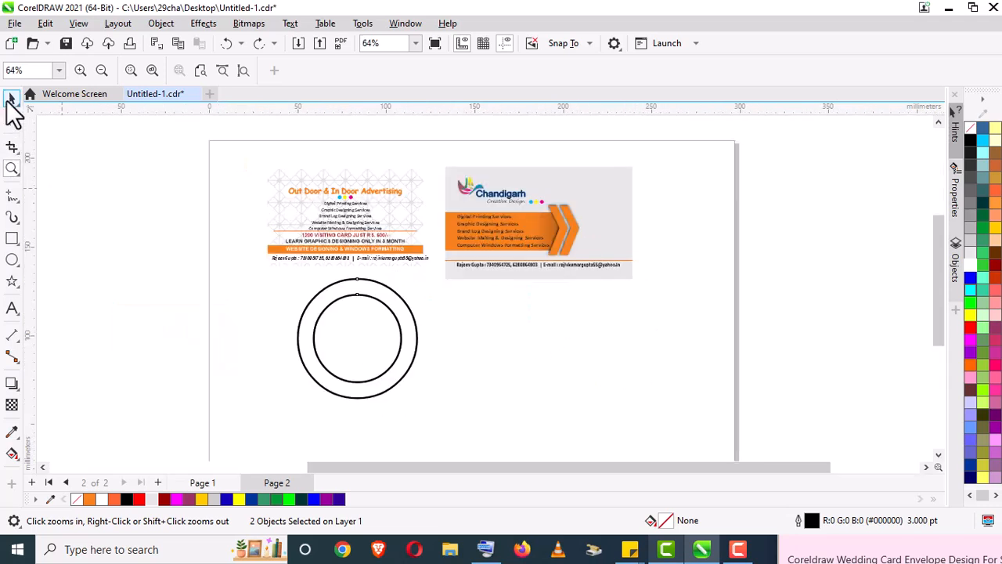
left_click(11, 101)
key("ctrl+z")
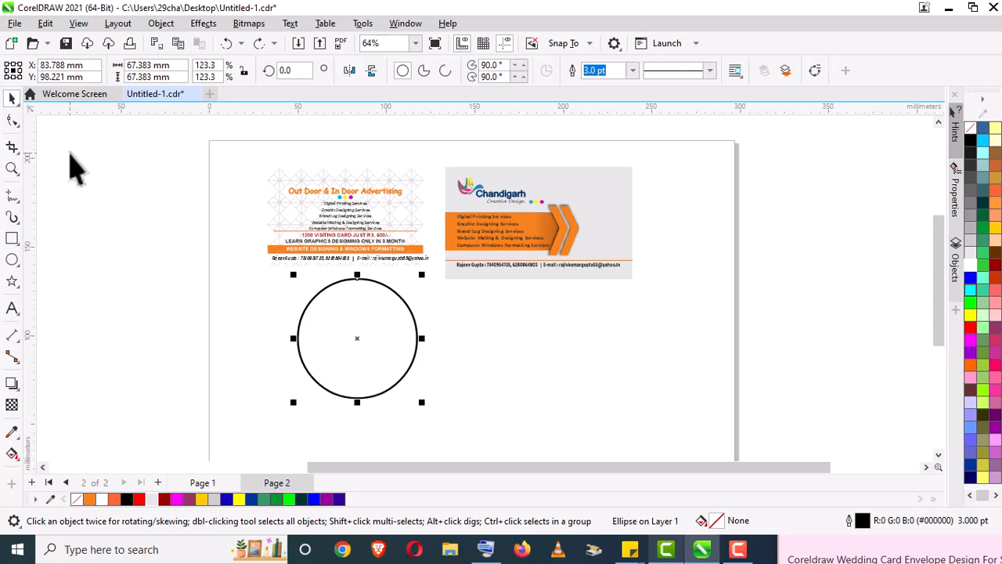
Set the circle's outline width to 2.0 pt and deselect it.
type("2")
key("Return")
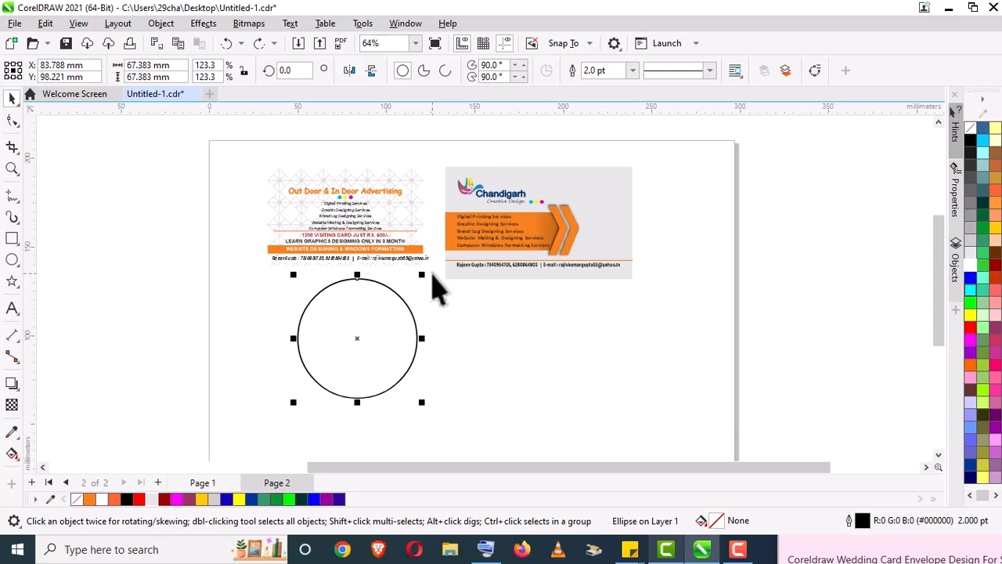
left_click(562, 373)
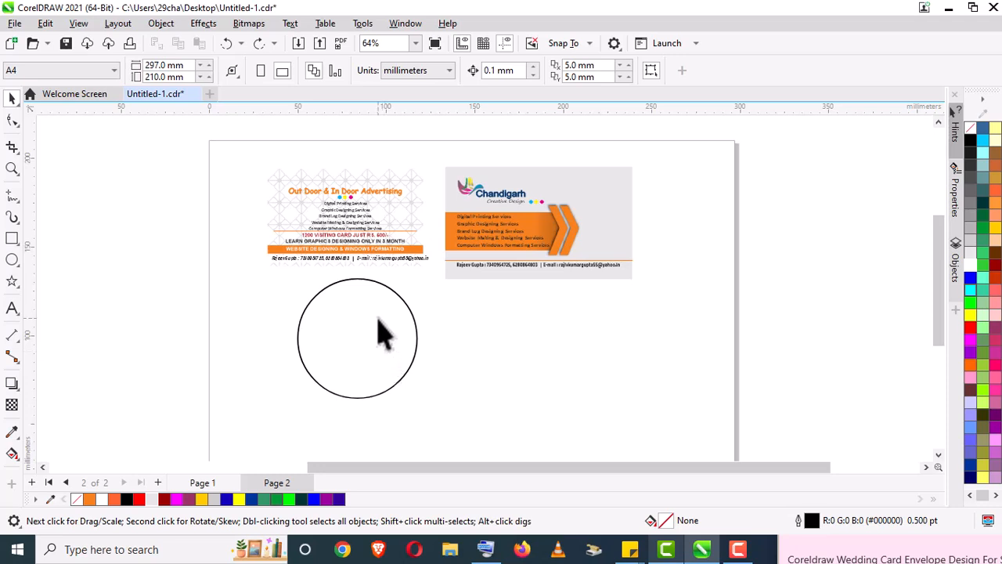
left_click(375, 335)
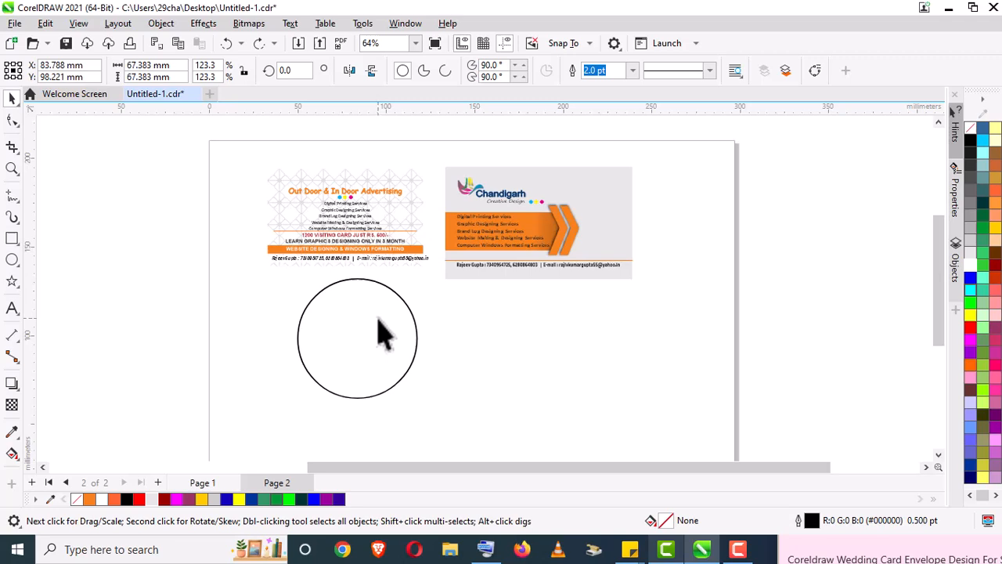
left_click(188, 176)
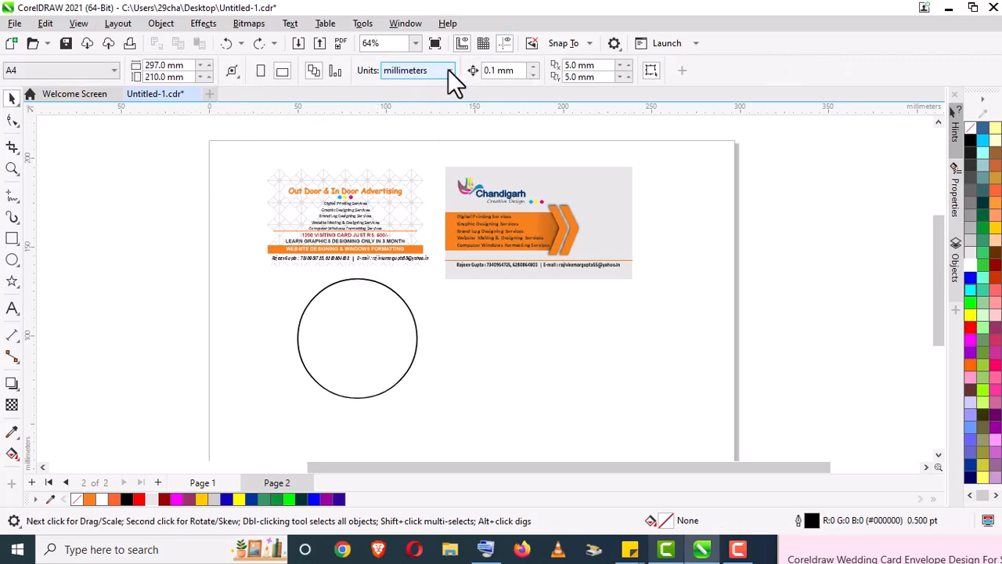
Choose millimeters as the document's measurement units.
left_click(448, 70)
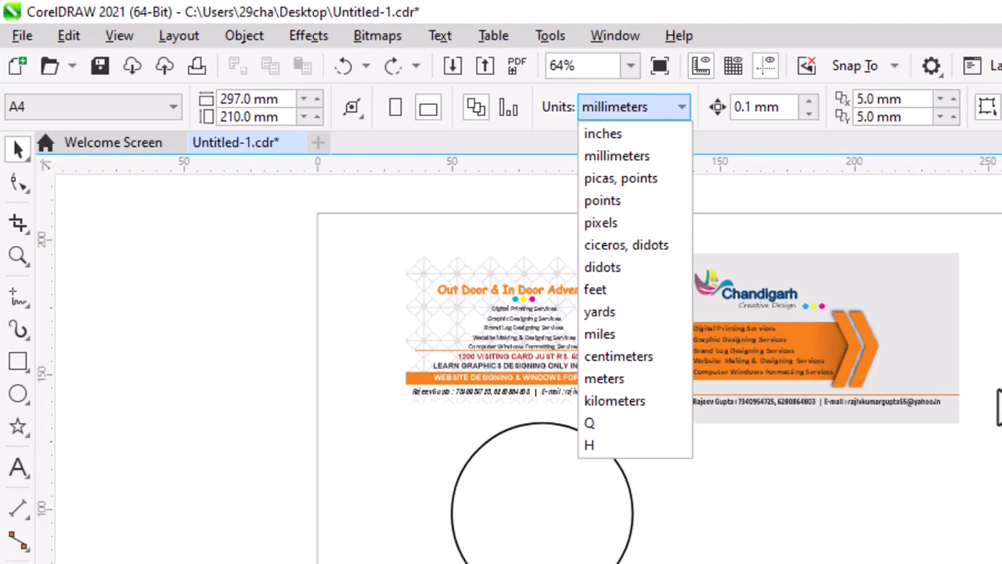
left_click(90, 277)
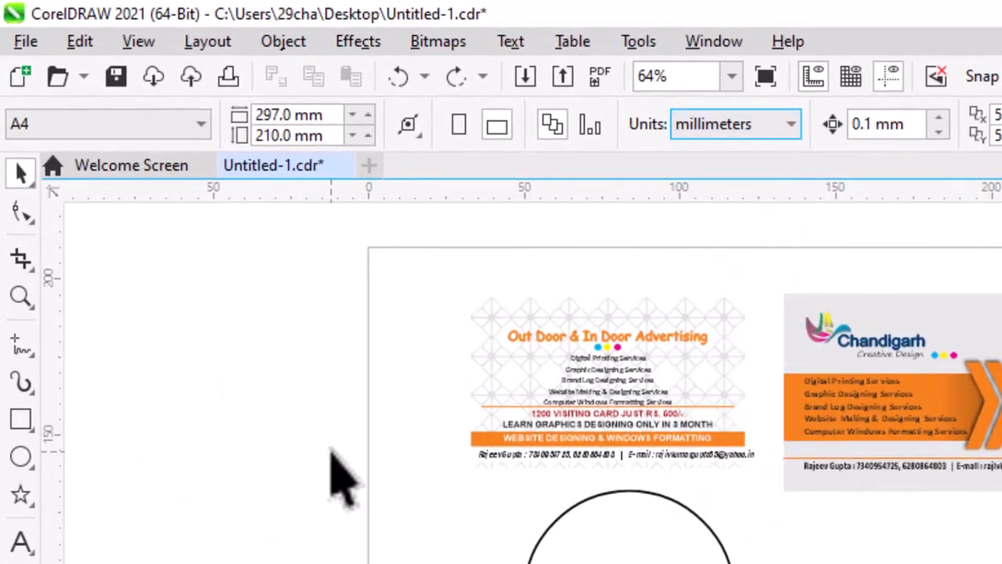
left_click(788, 125)
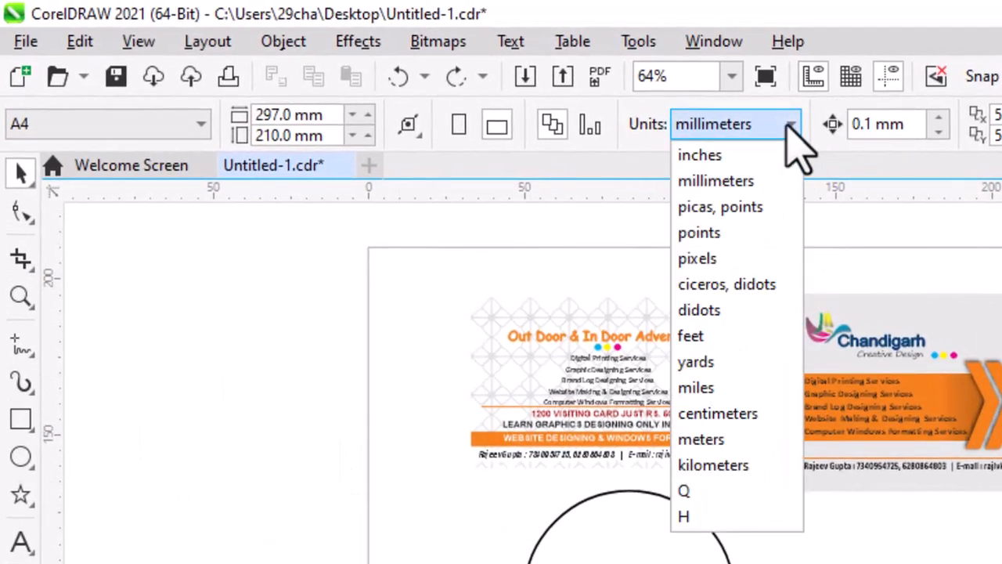
left_click(734, 190)
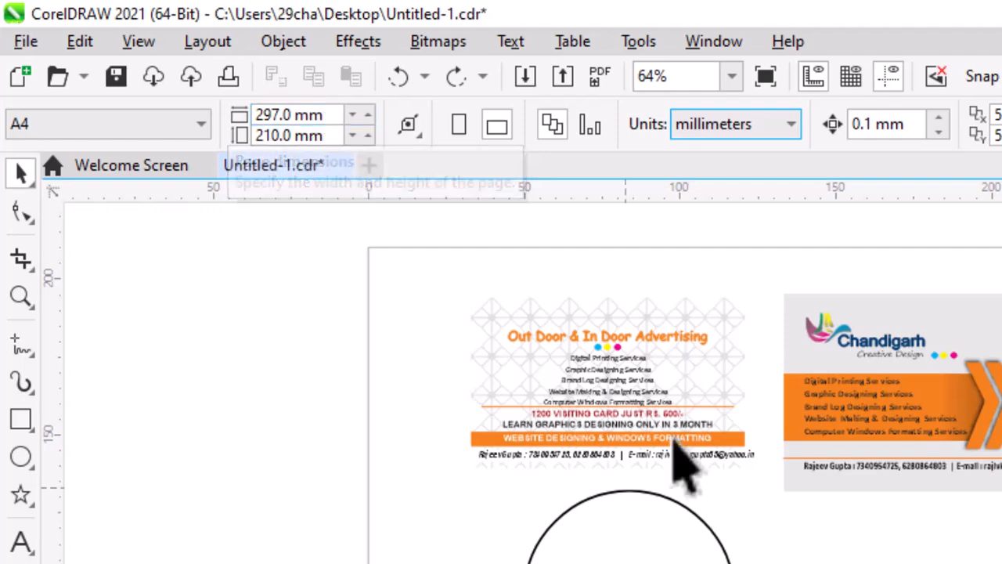
Resize the circle to 29 mm wide and 29 mm high, and deselect it.
left_click(635, 490)
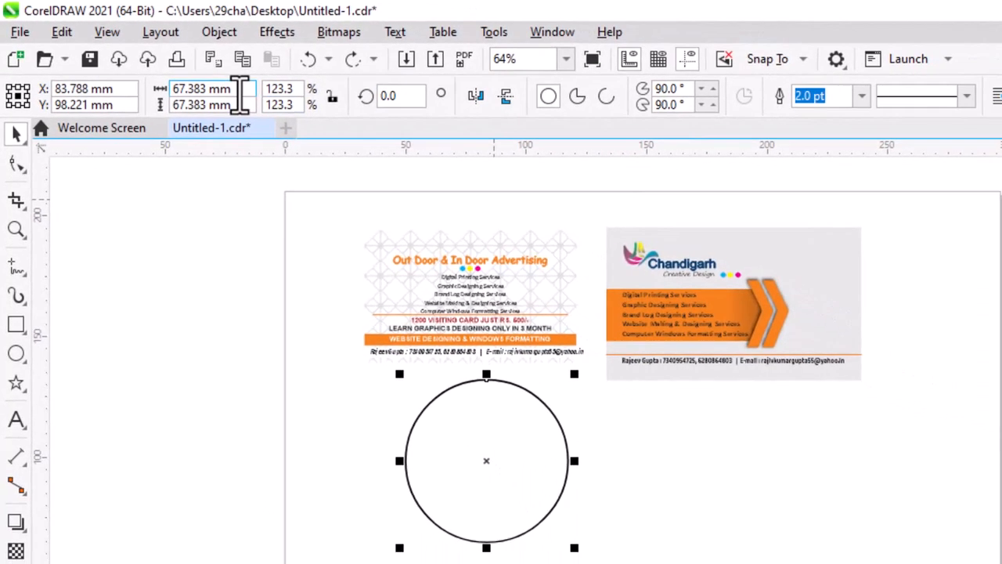
left_click(249, 95)
type("29")
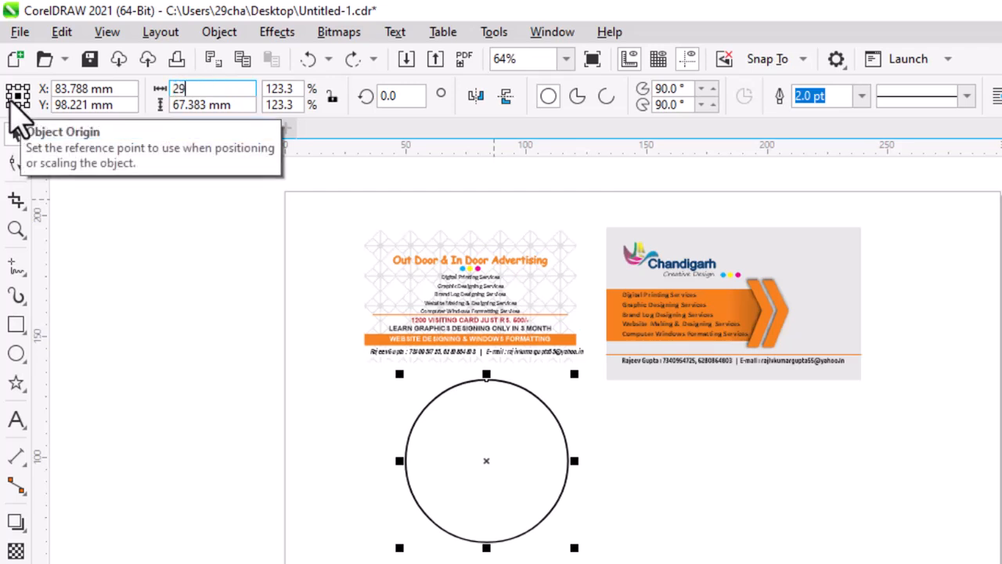
key("Tab")
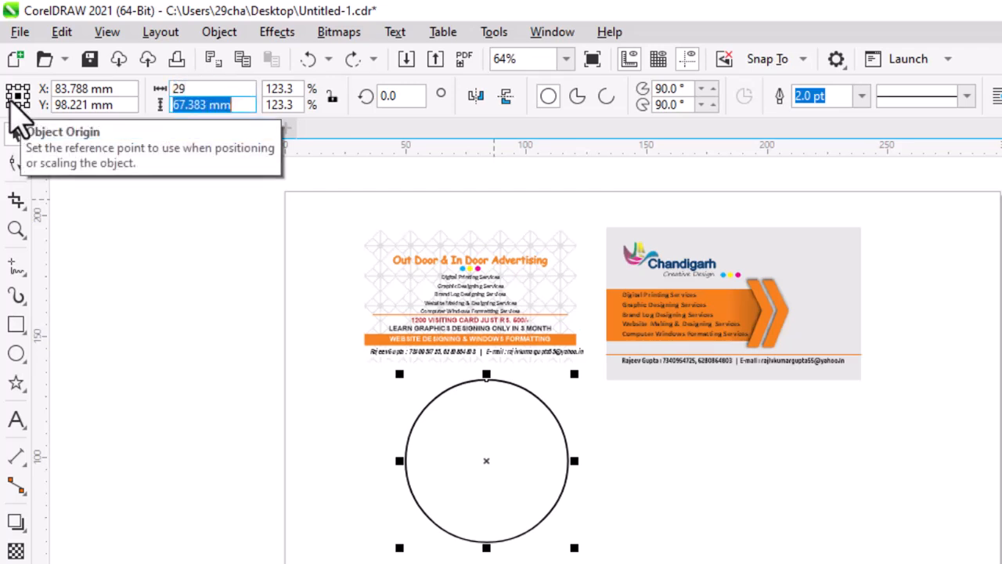
type("29")
key("Return")
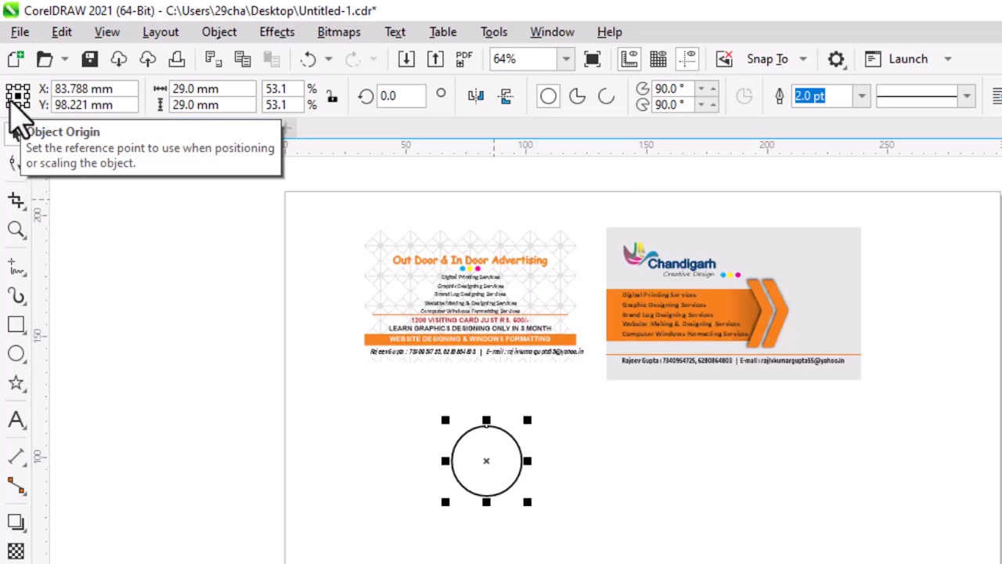
left_click(407, 540)
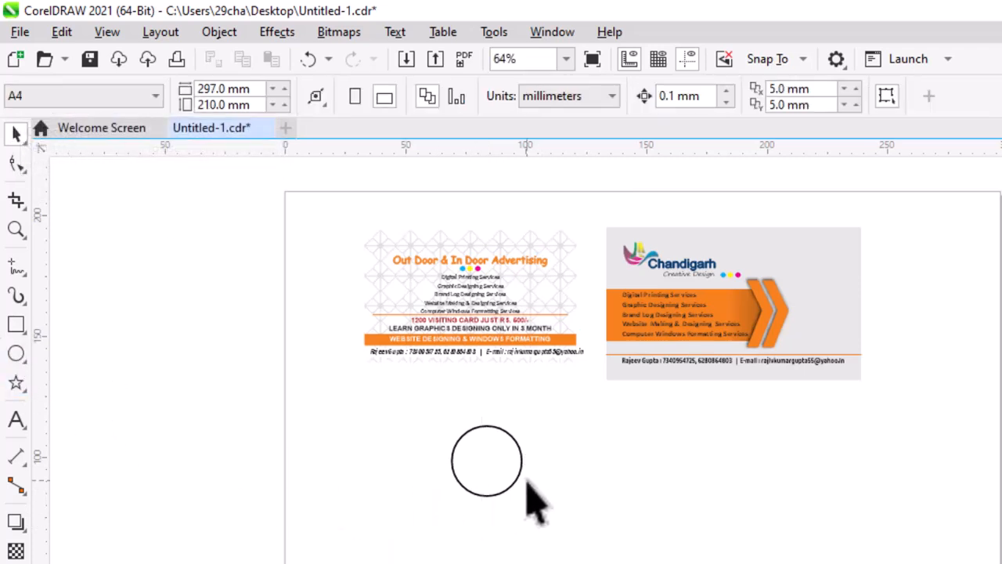
Move the circle onto the upper right area of the Chandigarh card and shrink it to about 27.2 mm across.
left_click_drag(515, 481, 818, 271)
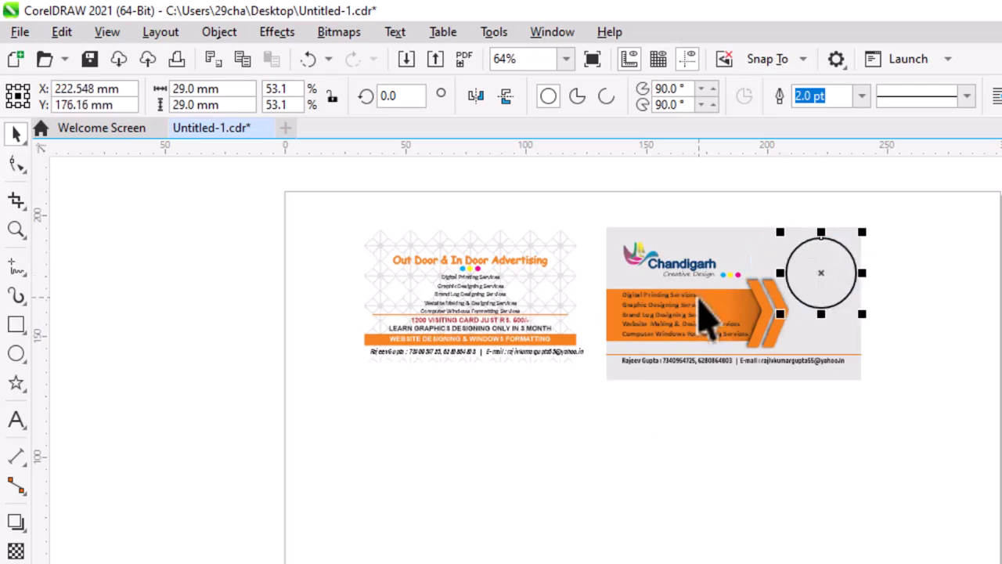
key("z")
left_click_drag(577, 202, 943, 413)
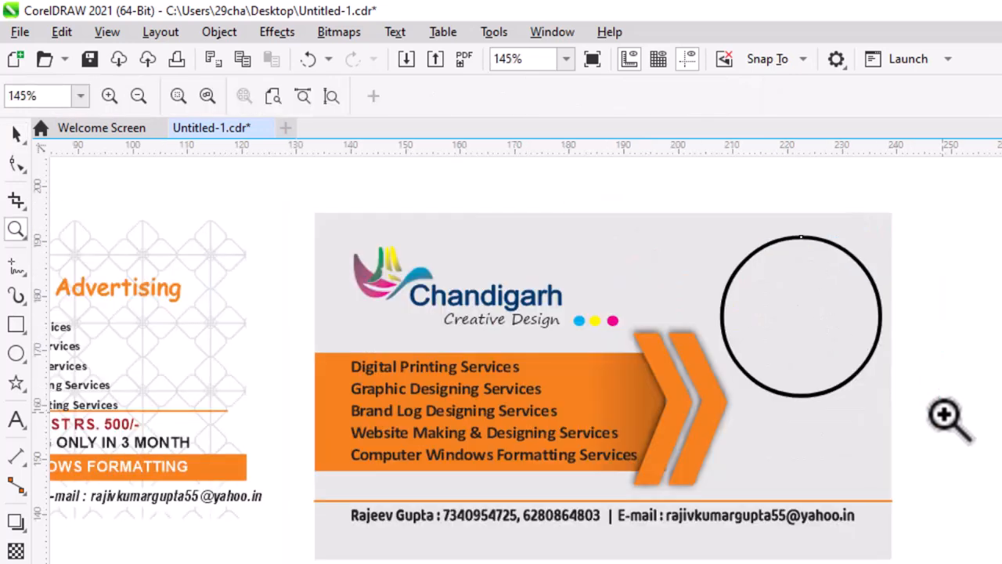
left_click(16, 135)
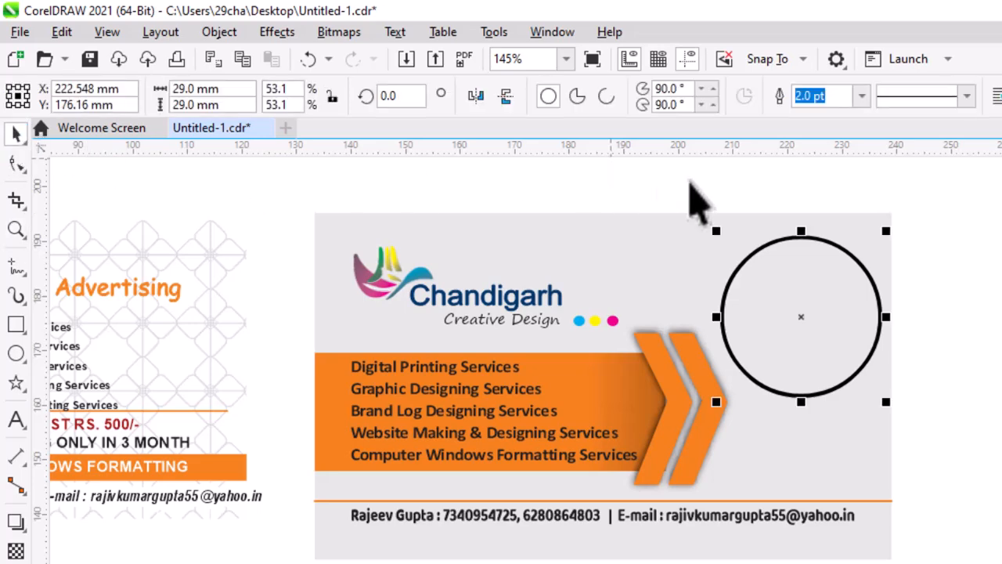
left_click_drag(886, 232, 875, 241)
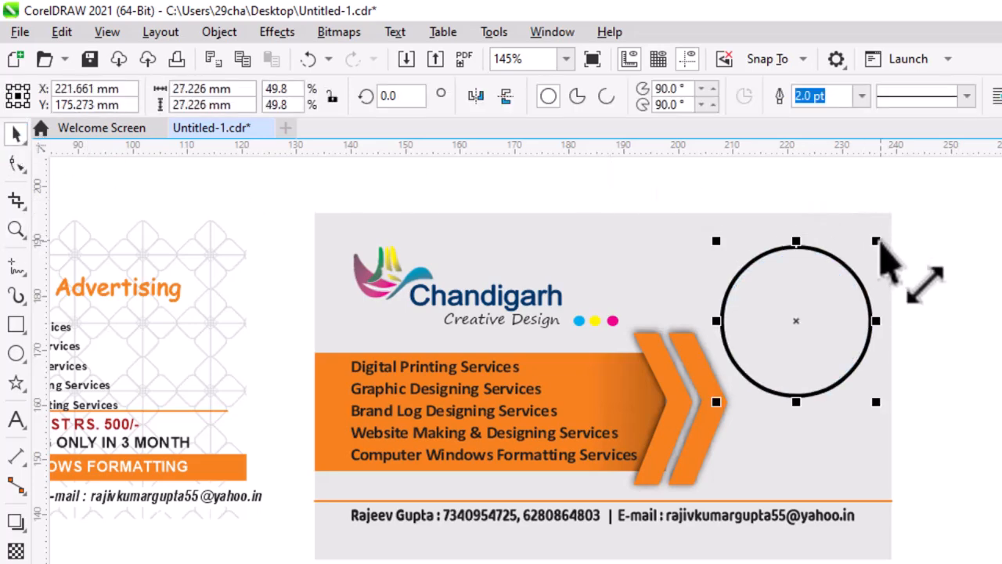
left_click(16, 228)
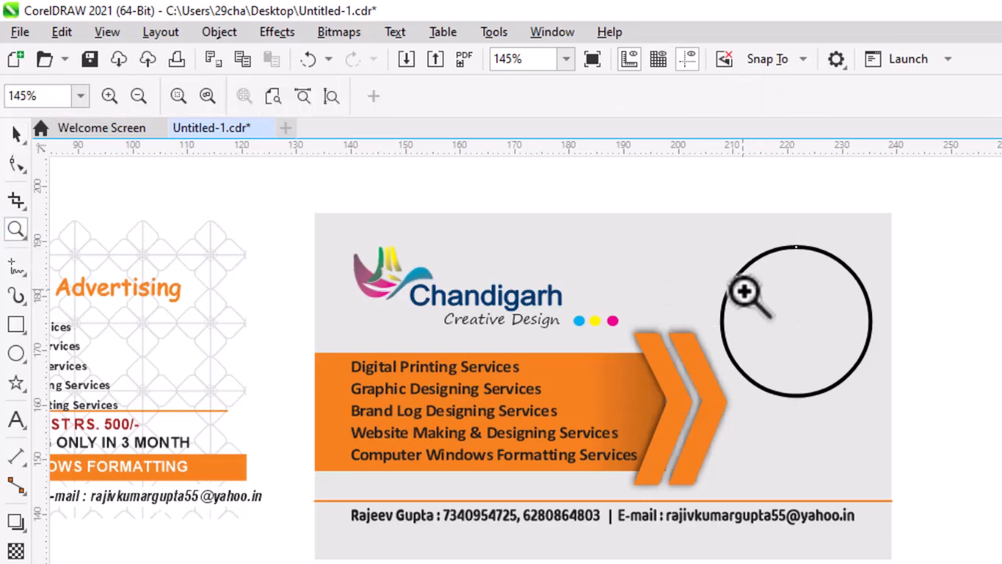
right_click(809, 290)
left_click(17, 133)
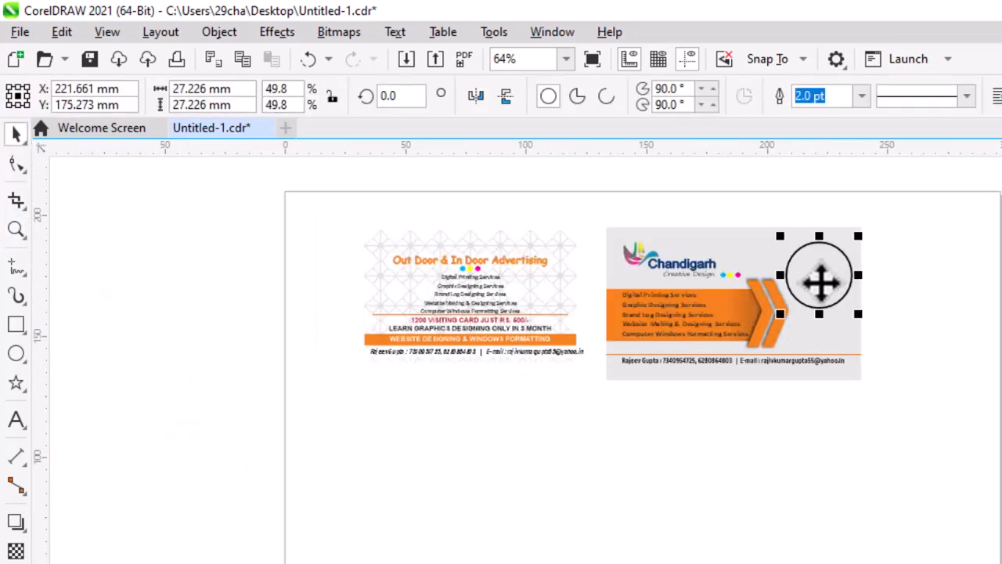
Move the circle off the Chandigarh card to the blank page area below the two cards.
left_click_drag(822, 278, 556, 443)
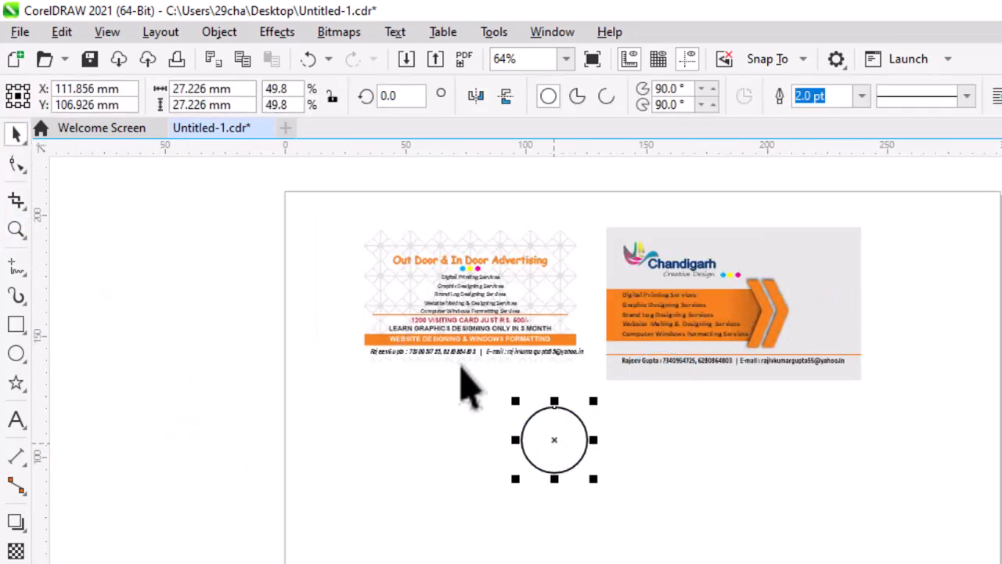
key("z")
left_click_drag(442, 357, 693, 515)
left_click(17, 133)
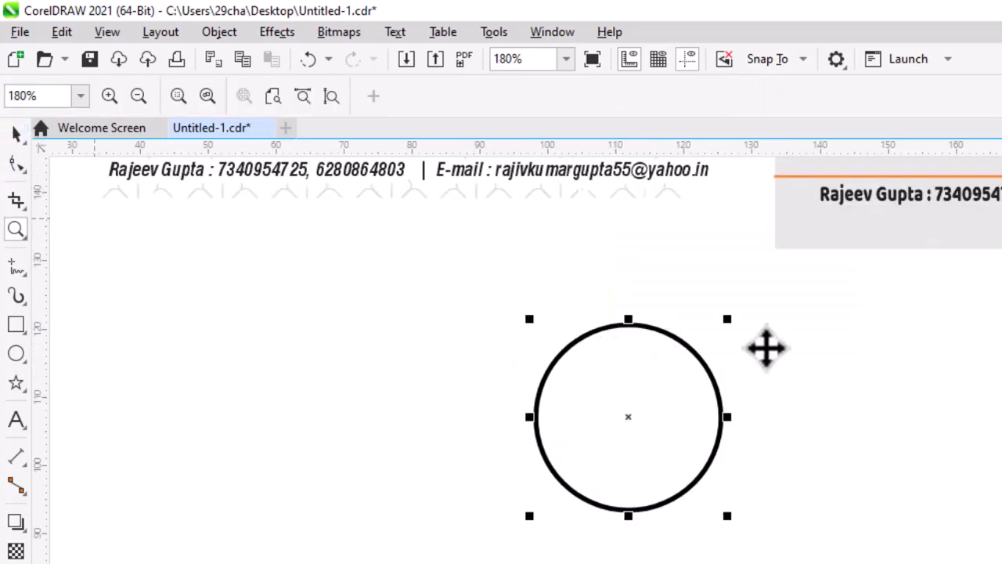
Add a smaller concentric copy about 15 mm across inside the circle, and deselect it.
left_click(739, 340)
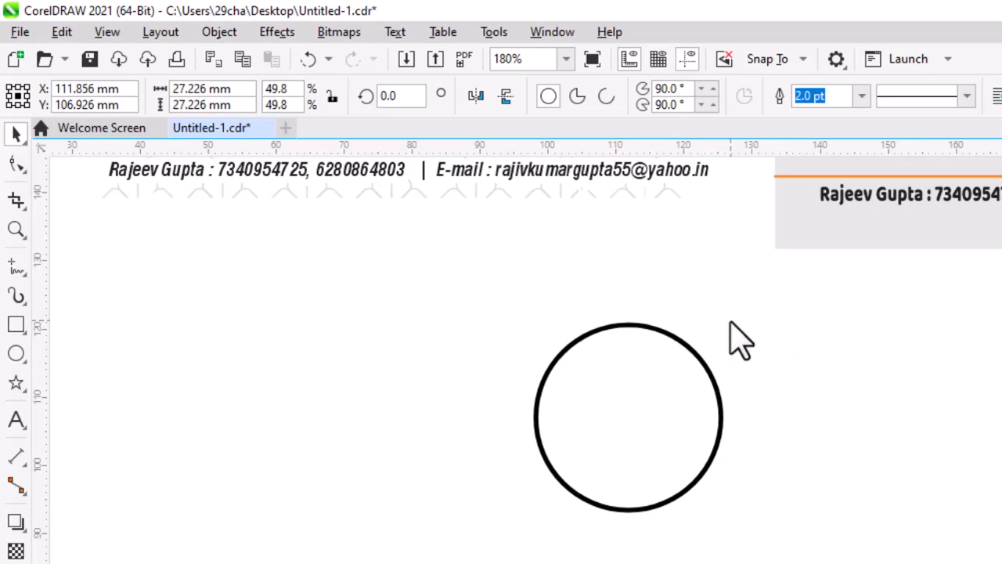
left_click_drag(731, 322, 684, 363)
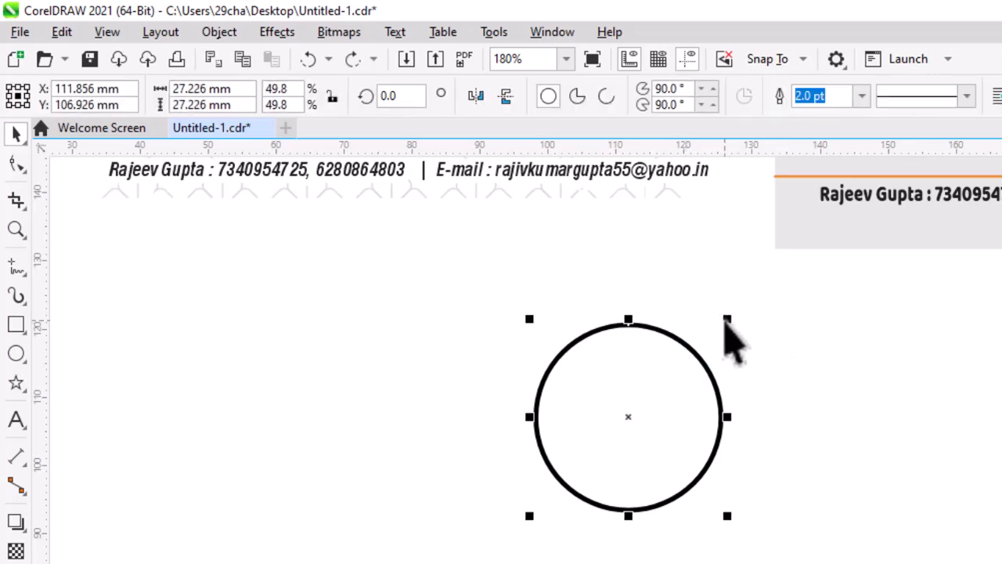
left_click_drag(727, 319, 688, 383)
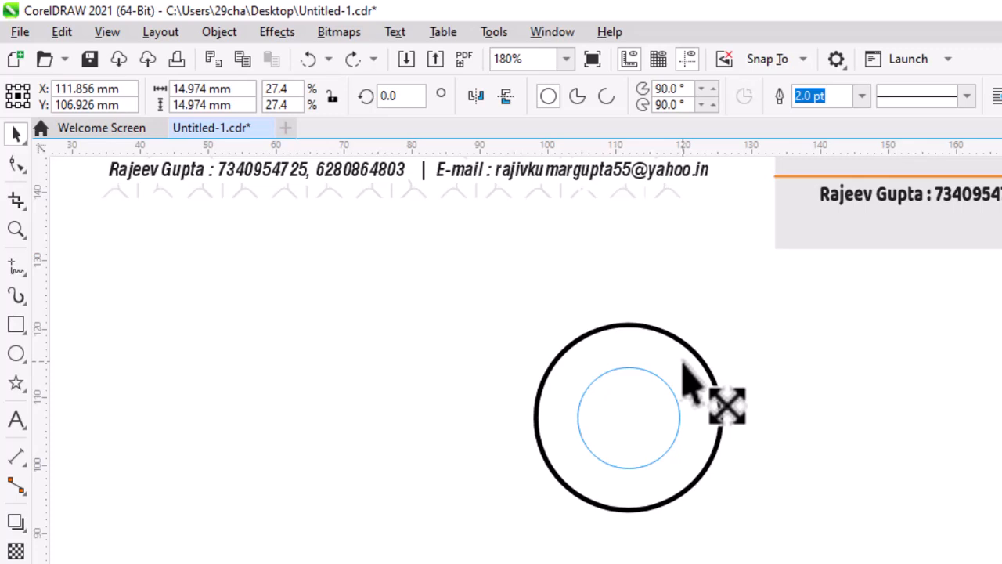
left_click_drag(683, 367, 686, 379)
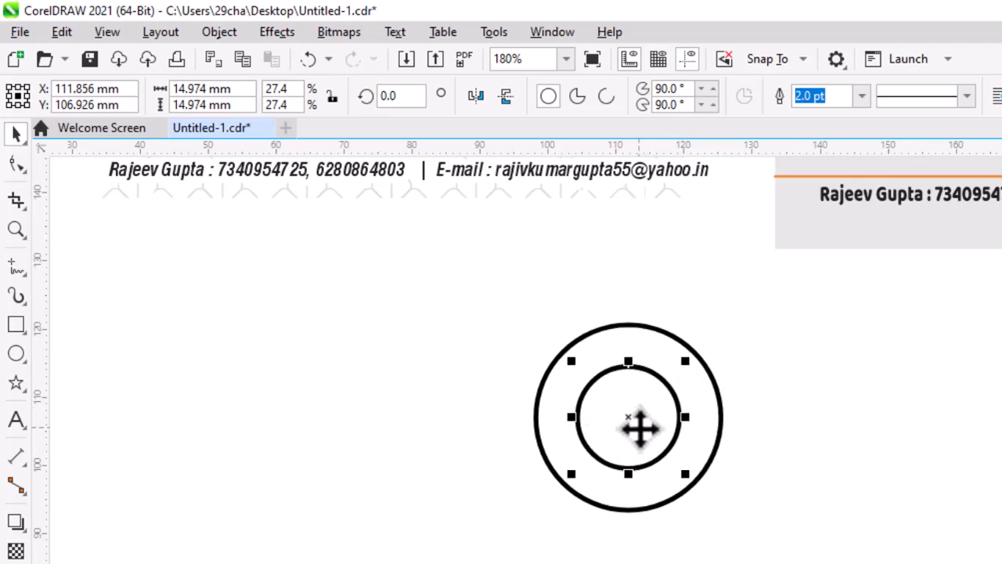
left_click(731, 323)
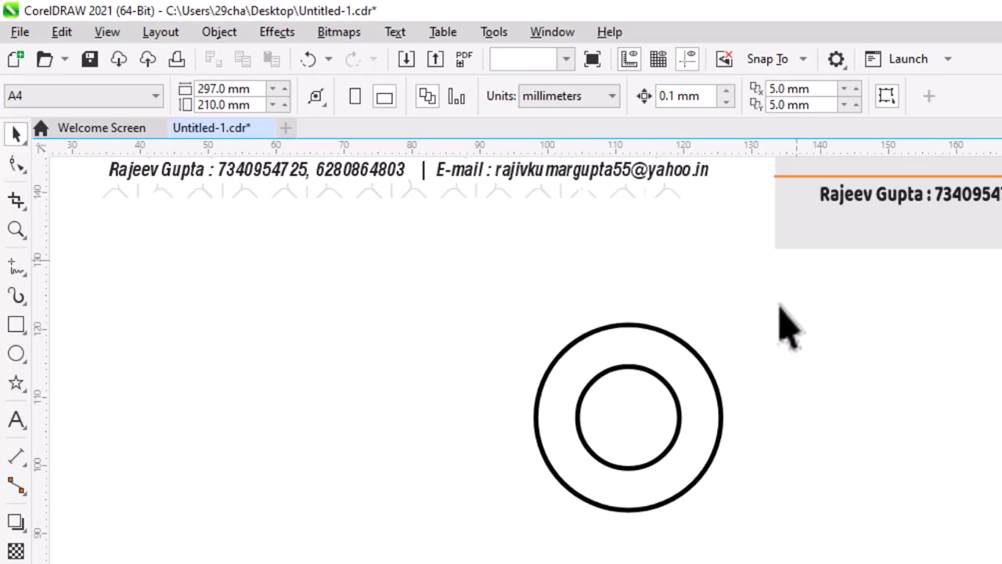
left_click_drag(593, 459, 515, 543)
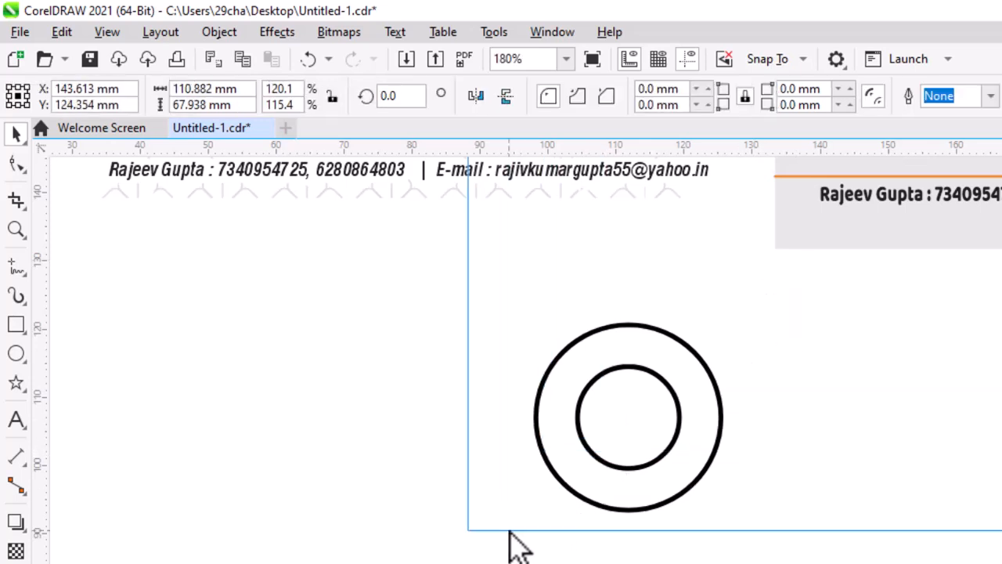
left_click(565, 341)
left_click(481, 313)
left_click(483, 316)
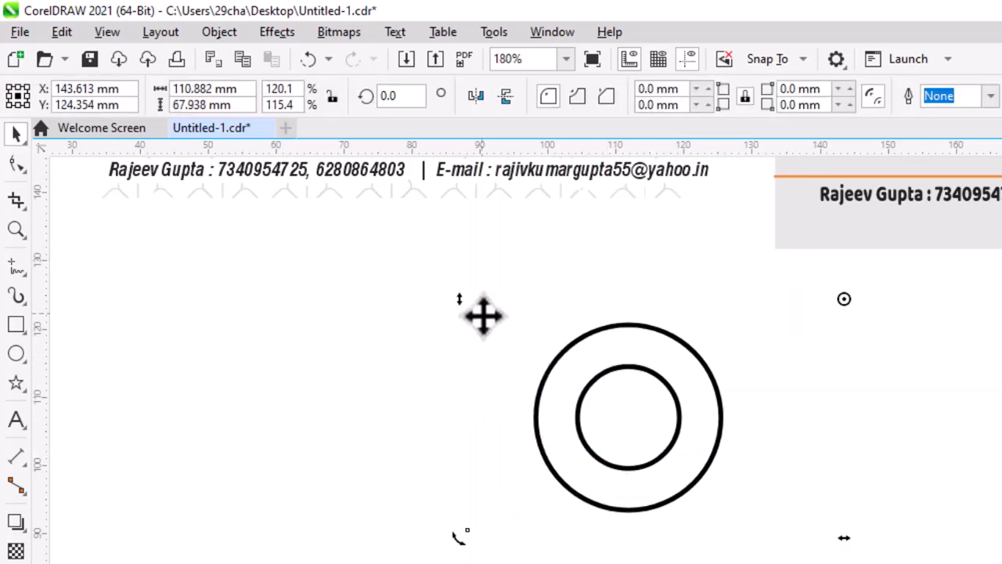
key("Escape")
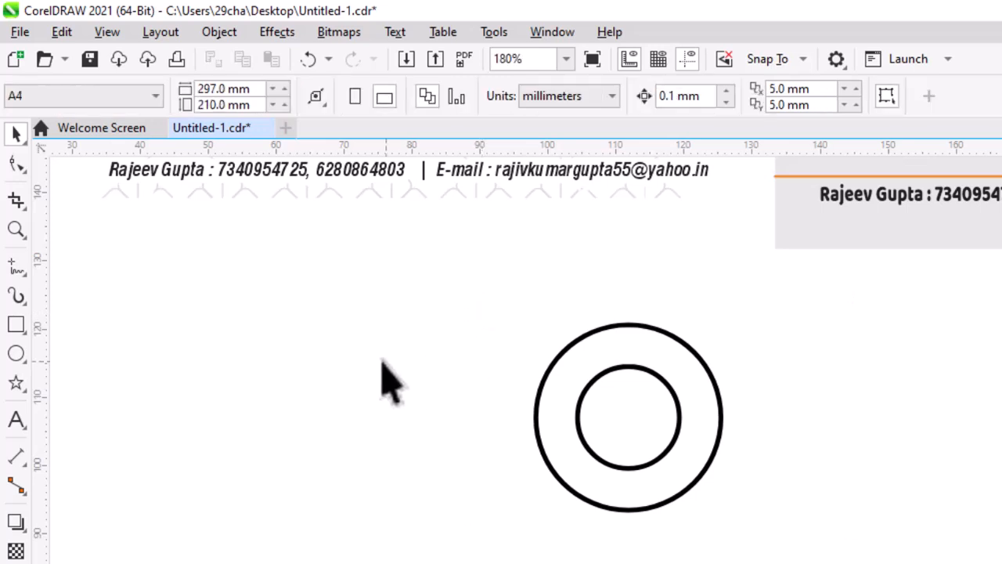
Set the outline width of both concentric circles to 1.0 pt and deselect them.
left_click_drag(439, 259, 783, 532)
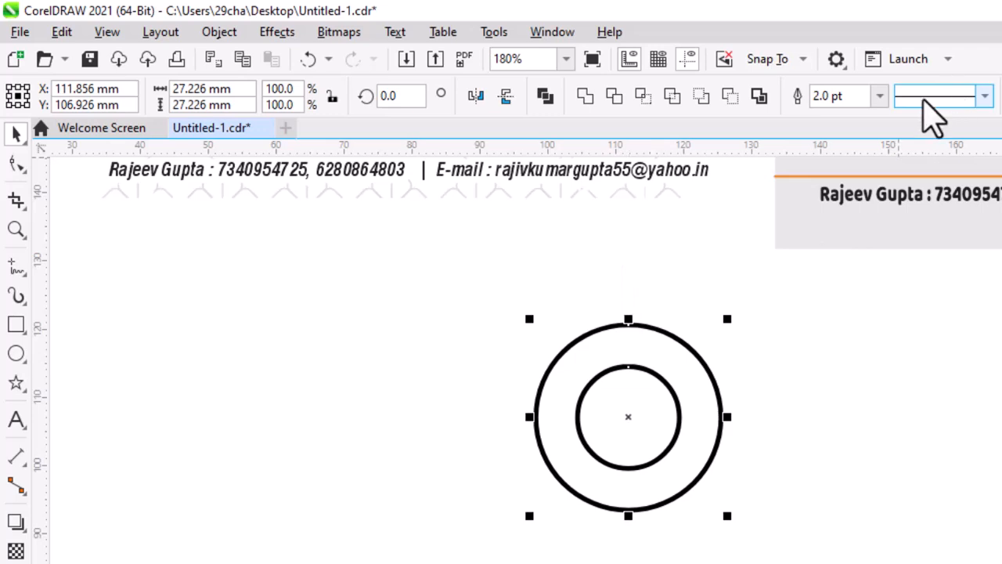
left_click(867, 99)
left_click(879, 96)
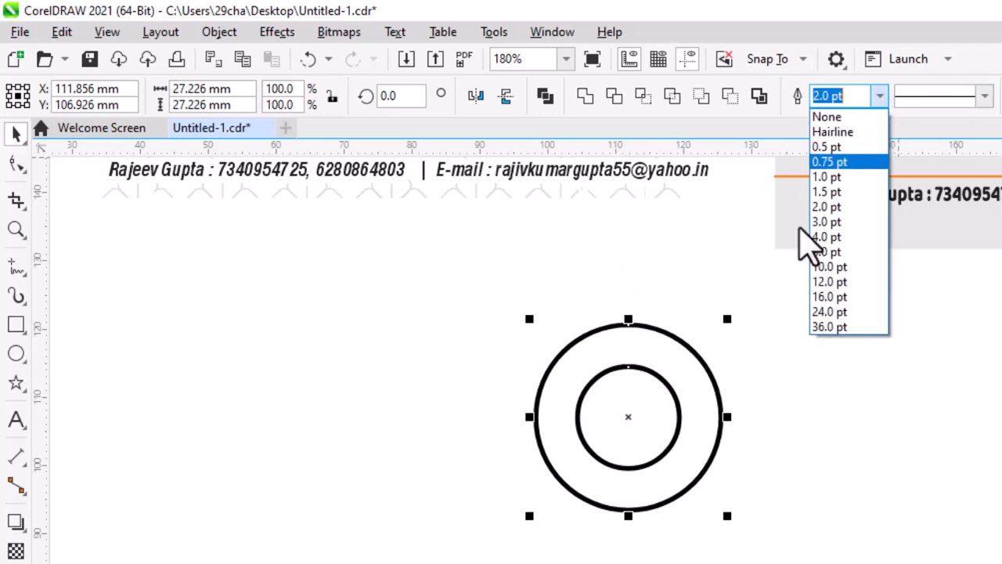
left_click(846, 191)
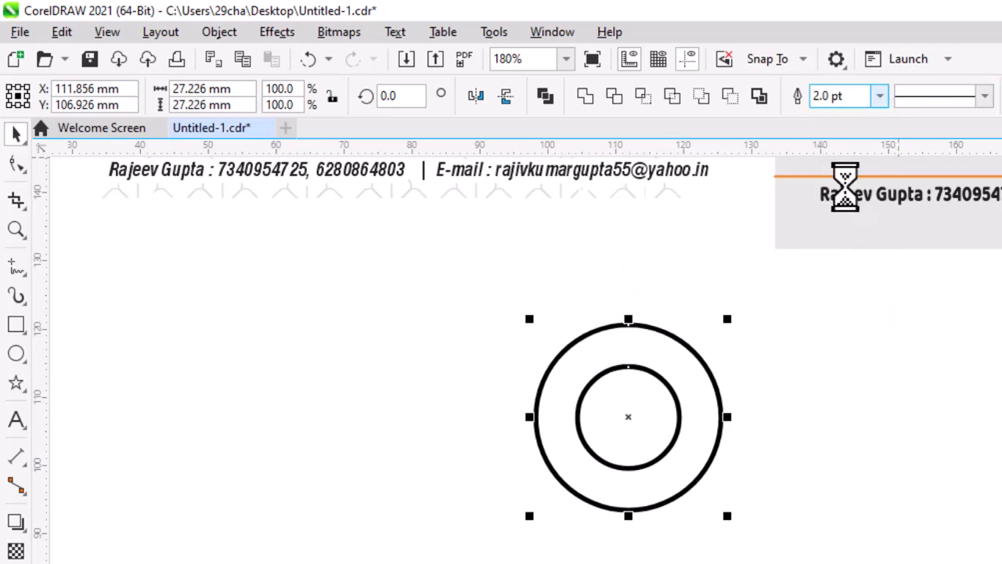
left_click(880, 95)
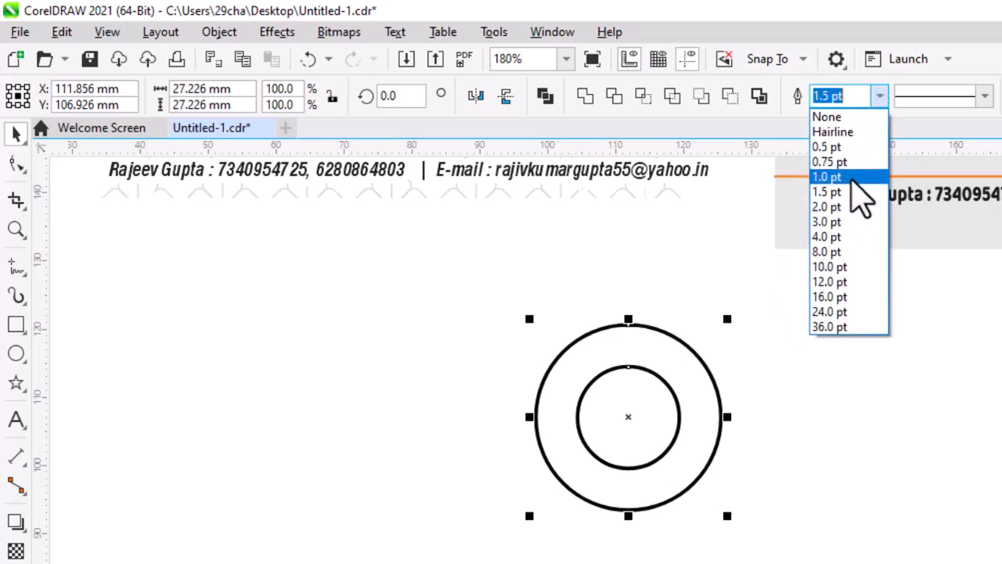
left_click(852, 179)
left_click(885, 333)
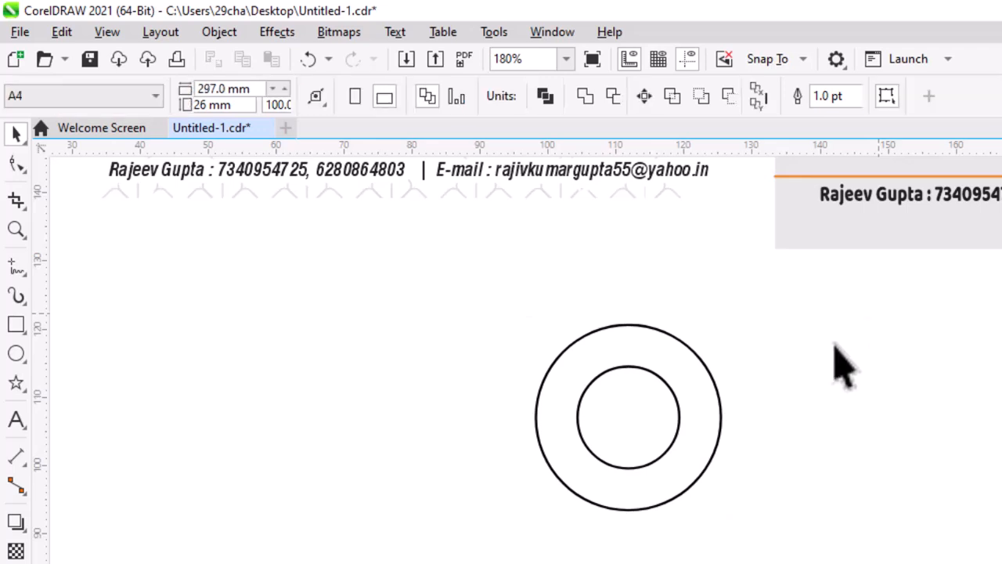
Enlarge the inner circle concentrically to about 18.1 mm across and deselect it.
left_click(652, 372)
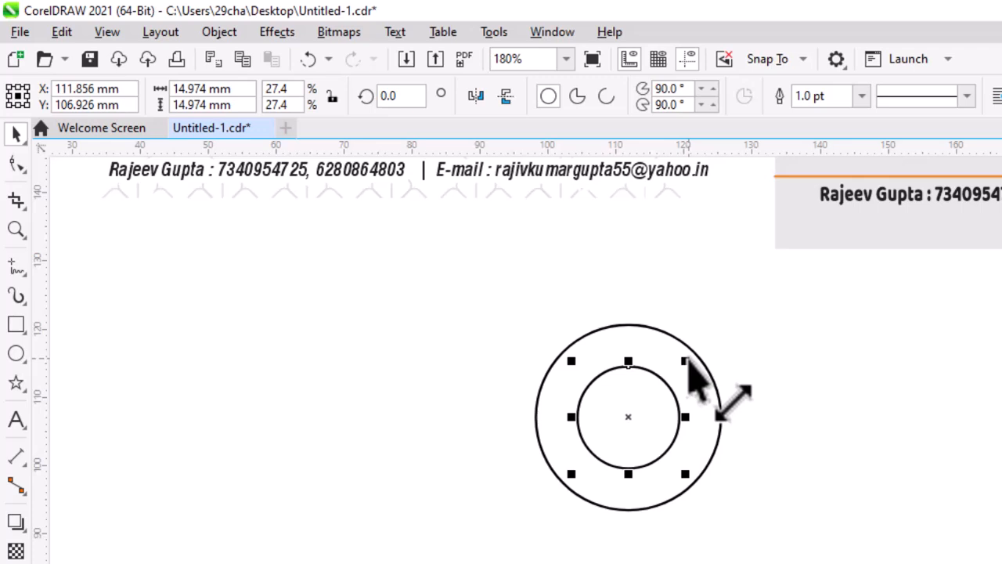
mouse_move(686, 361)
left_mouse_down()
mouse_move(697, 362)
mouse_move(711, 336)
mouse_move(704, 356)
left_mouse_up()
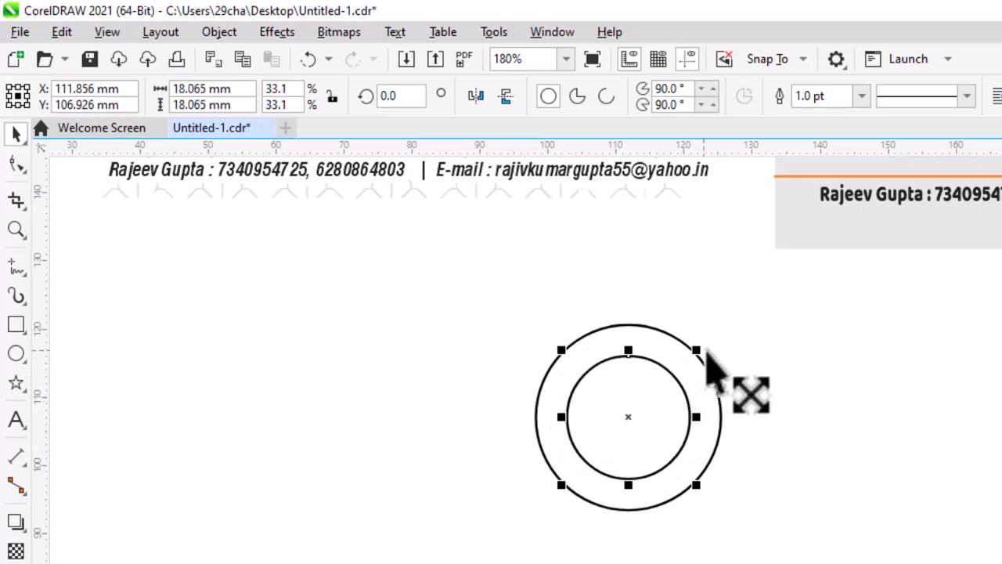
left_click(798, 352)
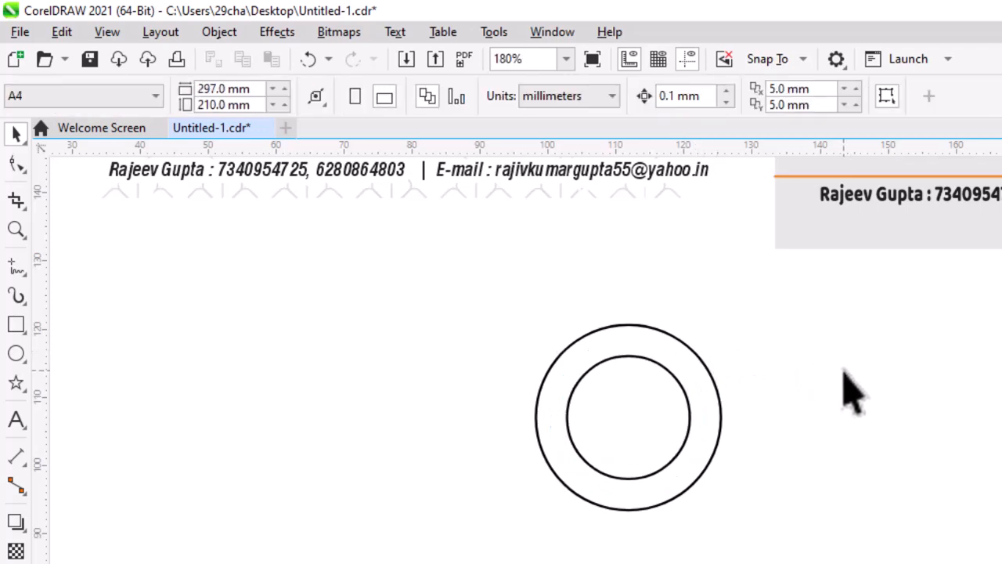
Place a copy of the Chandigarh Creative Design logo on the blank page area beside the concentric circles.
key("z")
left_click_drag(459, 287, 843, 555)
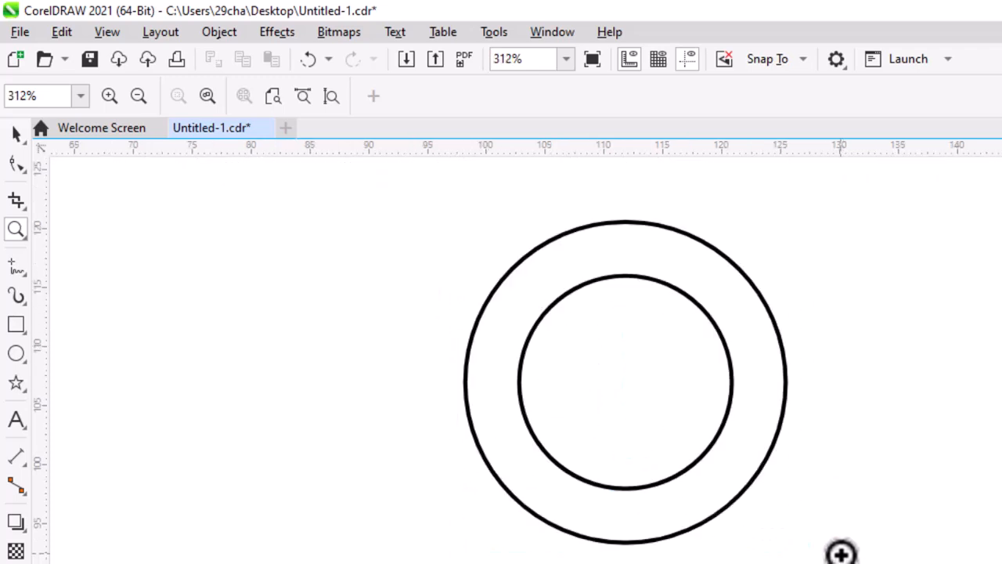
right_click(517, 334)
right_click(536, 352)
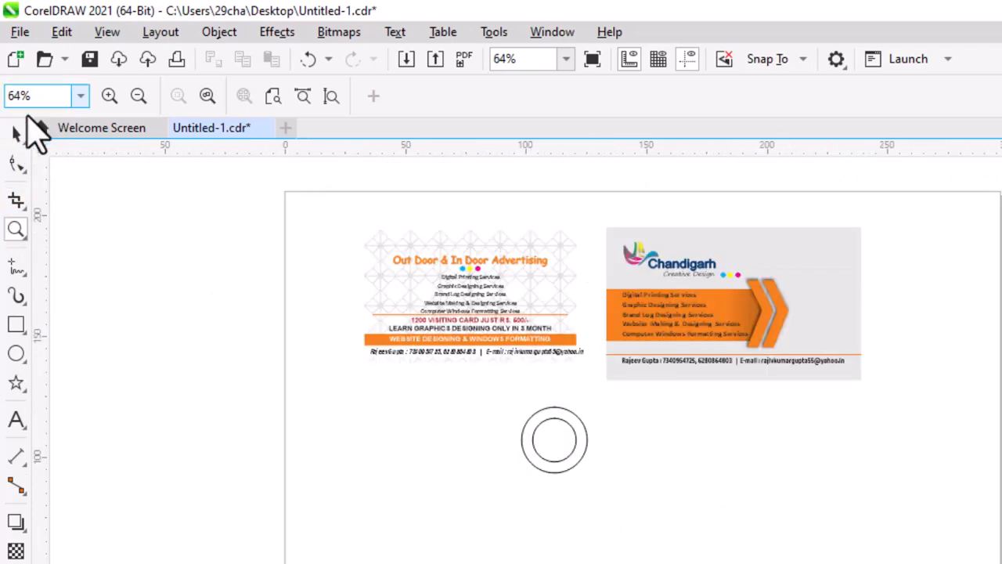
left_click(17, 134)
left_click_drag(697, 270, 707, 458)
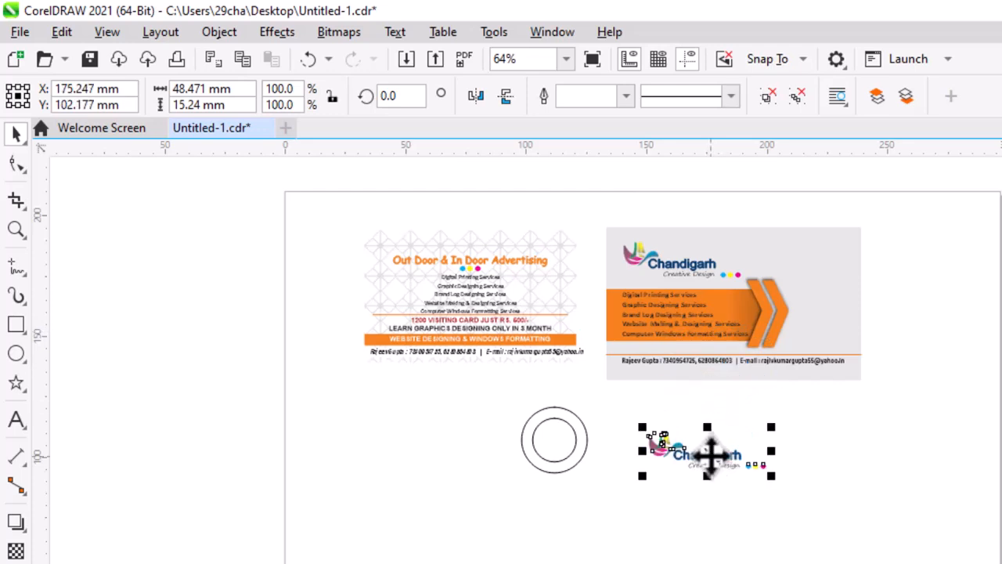
key("z")
left_click_drag(481, 377, 824, 554)
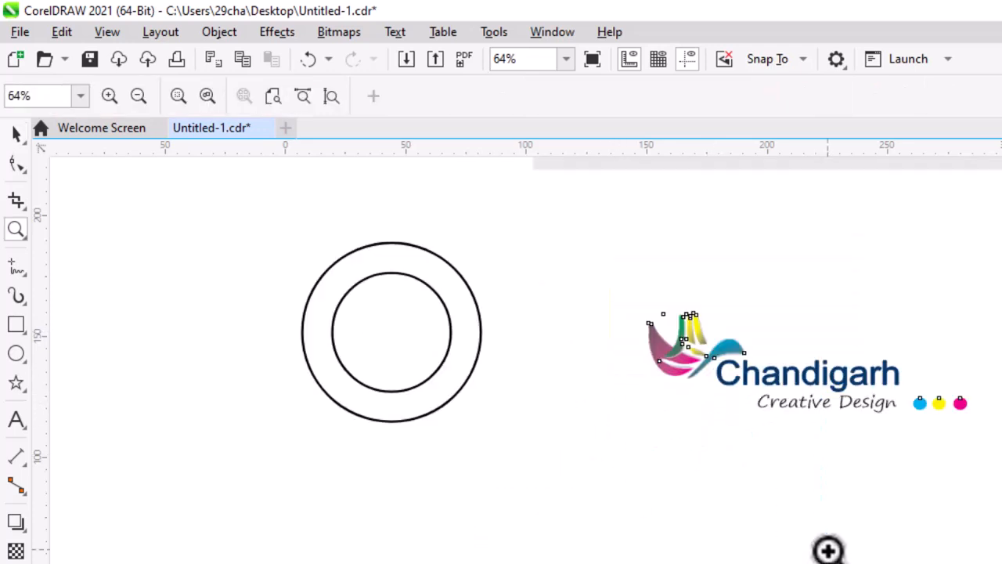
Add the artistic text "CHANDIGARH CREATIVE DESIGN" in 24 pt Arial below the circles.
left_click(18, 419)
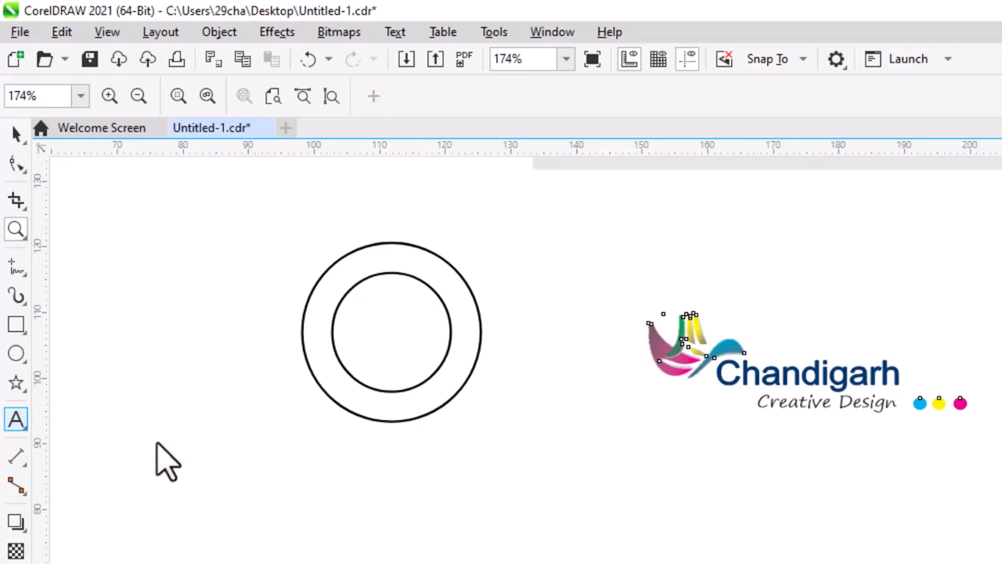
left_click(263, 481)
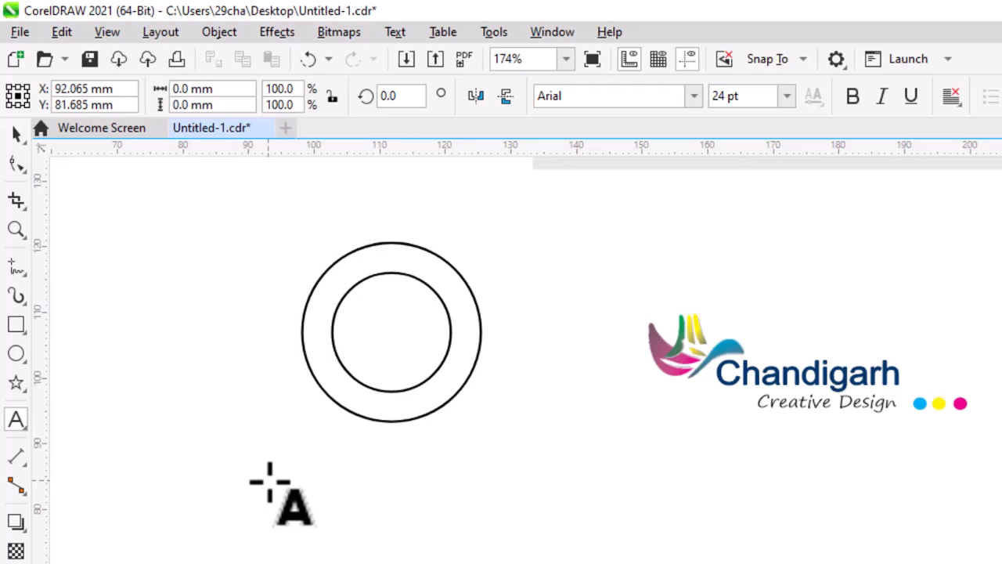
type("CHAND")
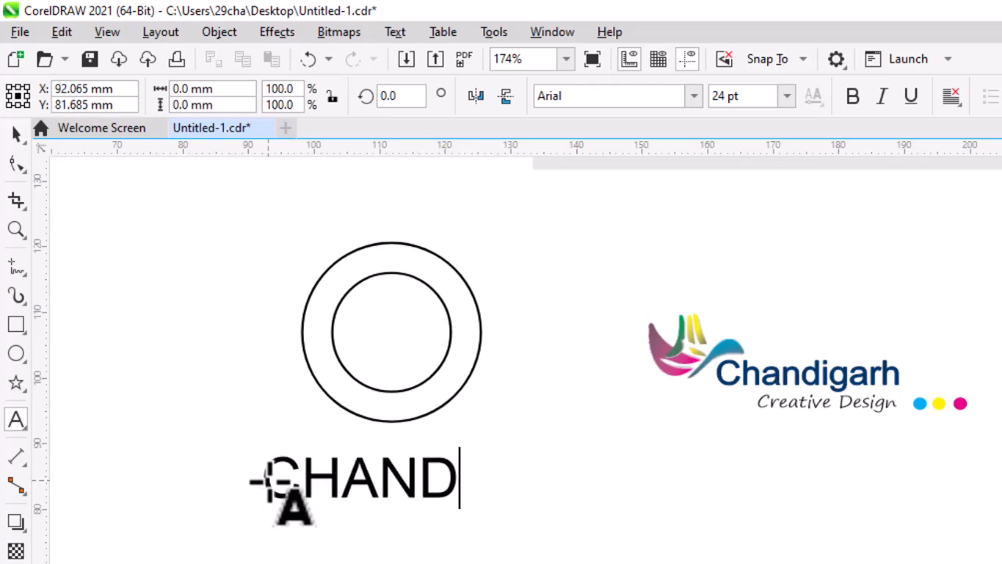
type("IGARH")
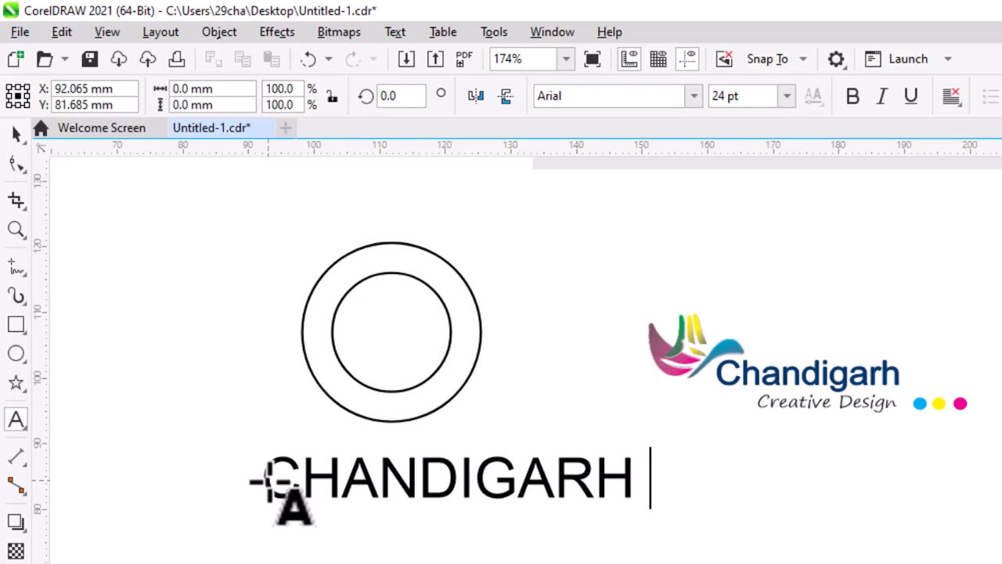
type(" CREAT")
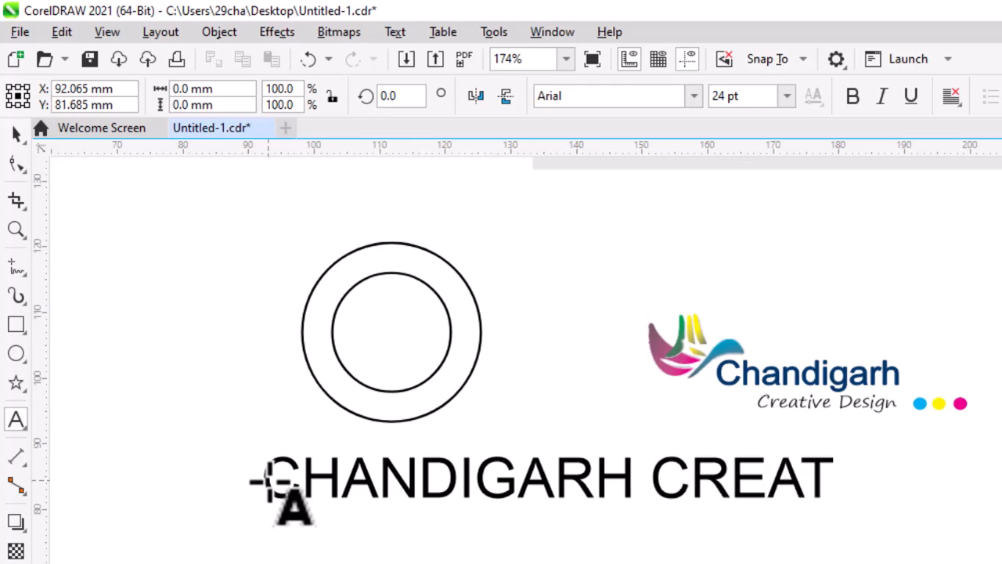
type("IVE D")
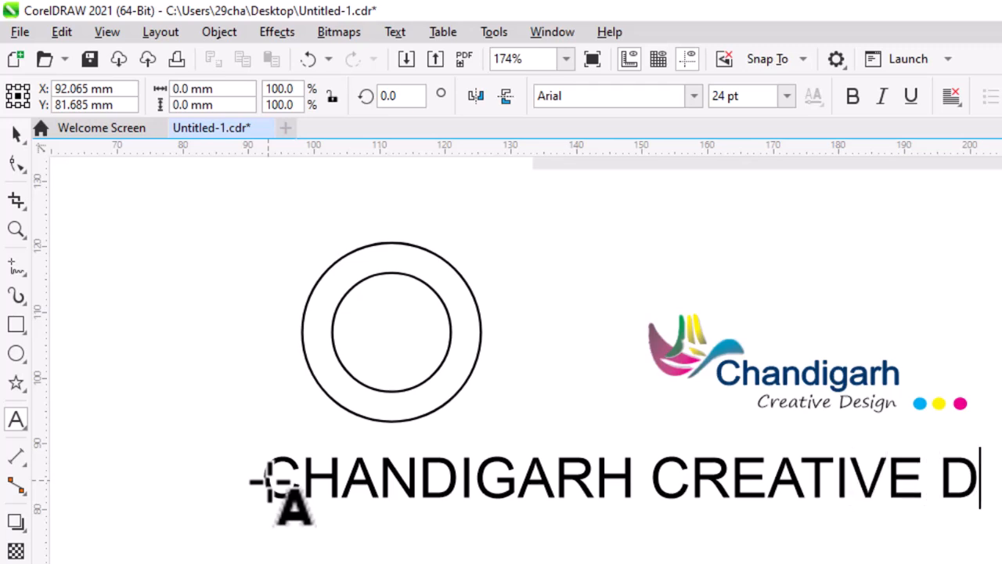
type("E")
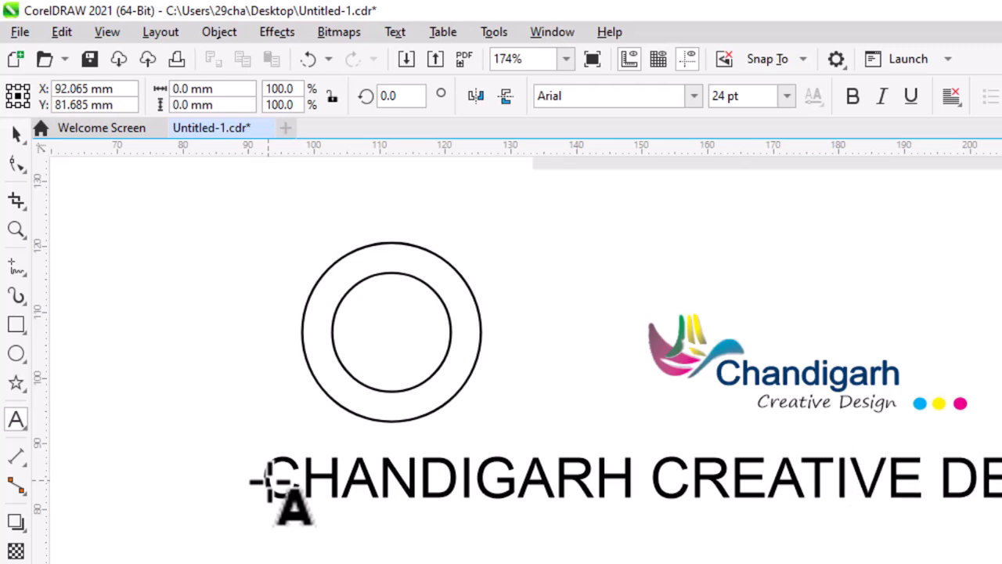
left_click(14, 133)
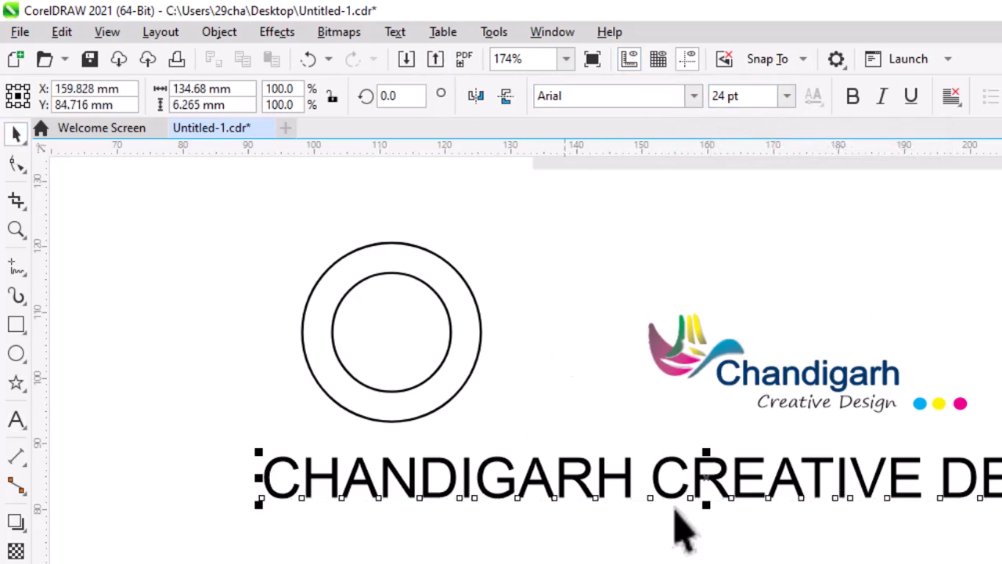
Try the text across the upper edge of the outer circle and move it back below the circles.
left_click_drag(699, 472, 712, 246)
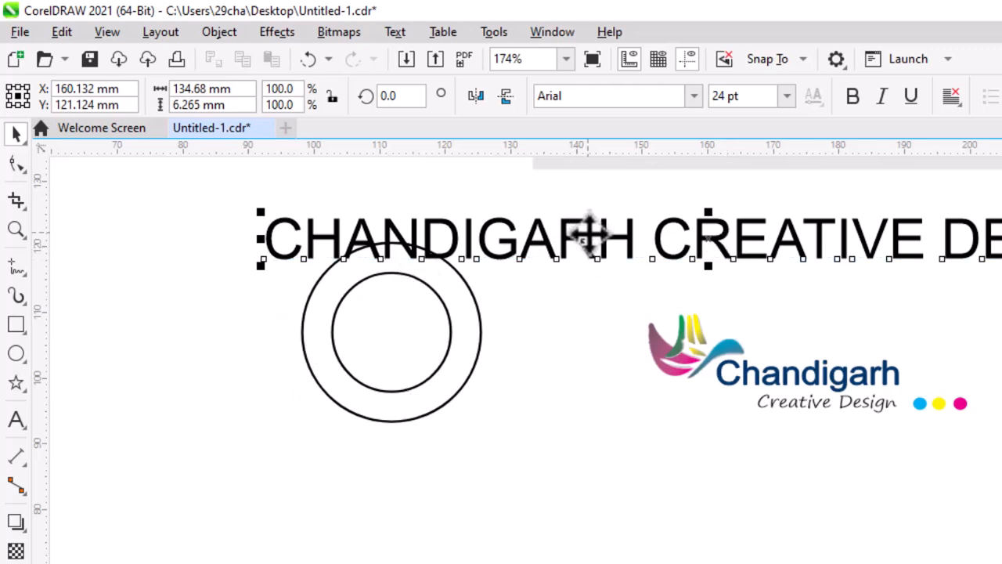
left_click_drag(588, 231, 616, 522)
left_click(616, 525)
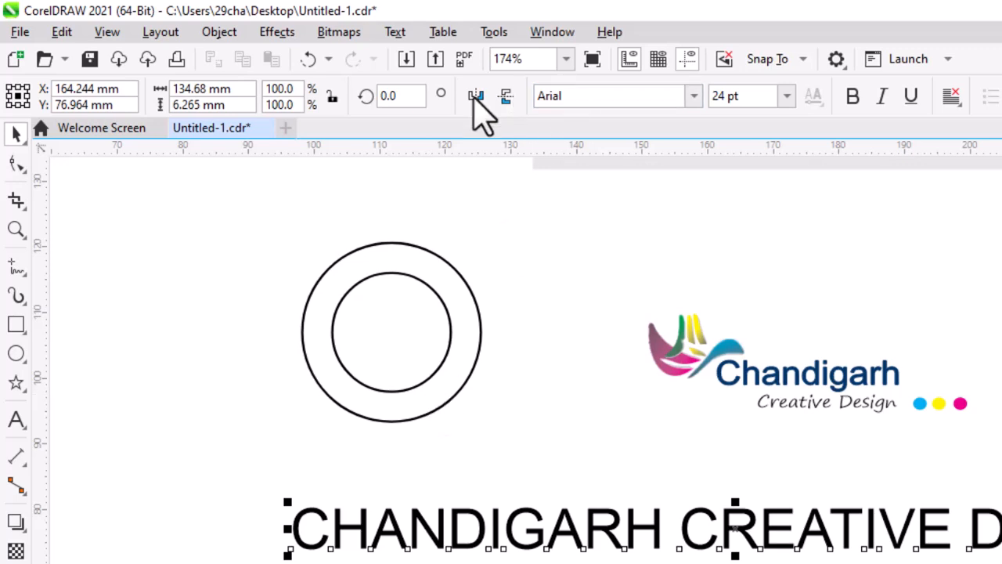
Change the case of the text line to Title Case.
left_click(396, 31)
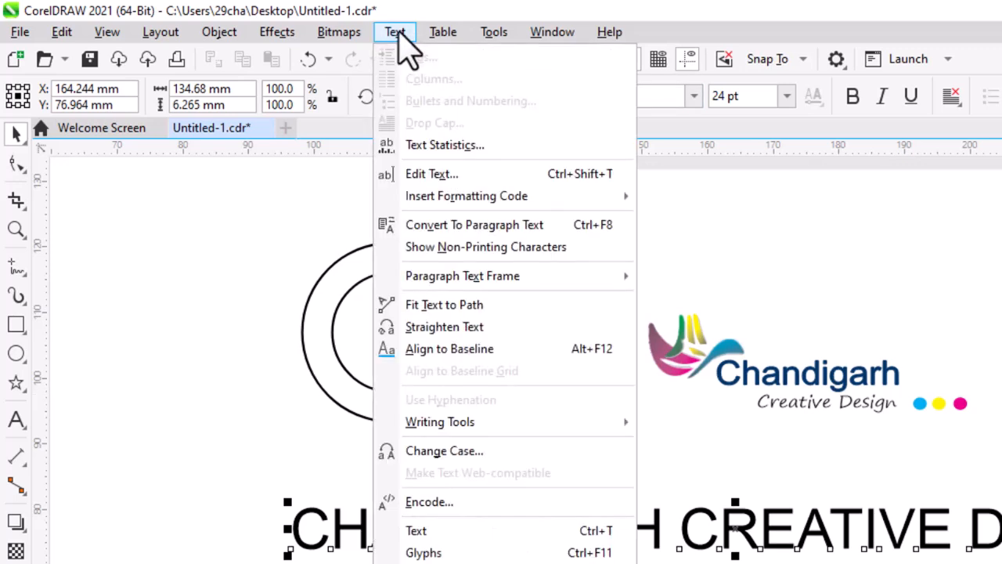
left_click(427, 453)
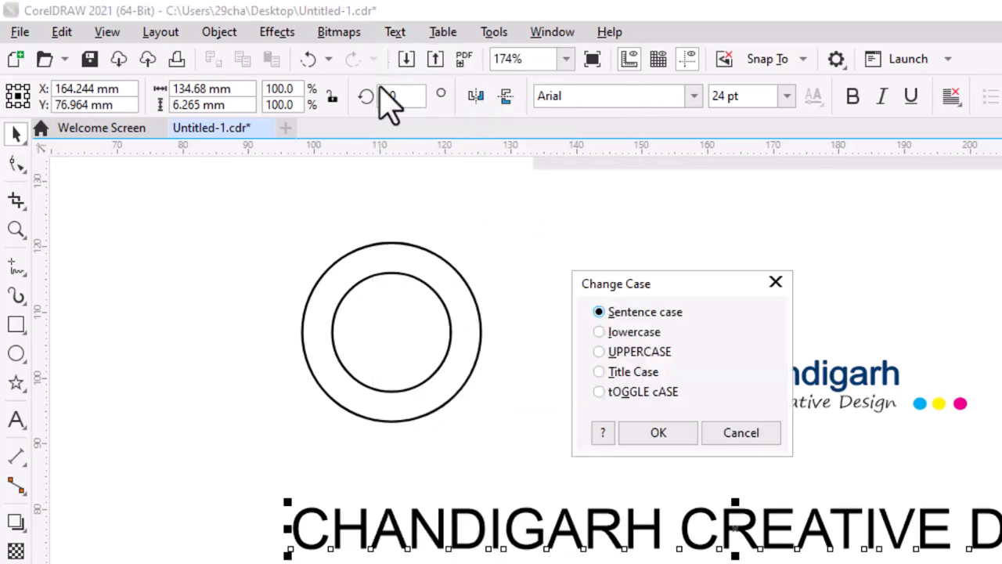
left_click(651, 432)
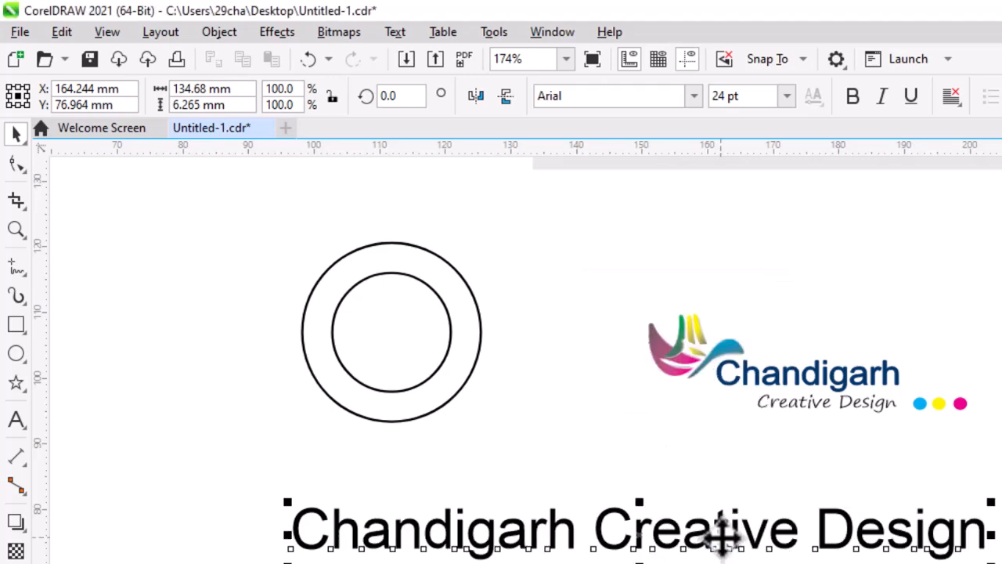
Reduce the text's font size to 10 pt and place it just above the outer circle.
left_click_drag(720, 536, 551, 249)
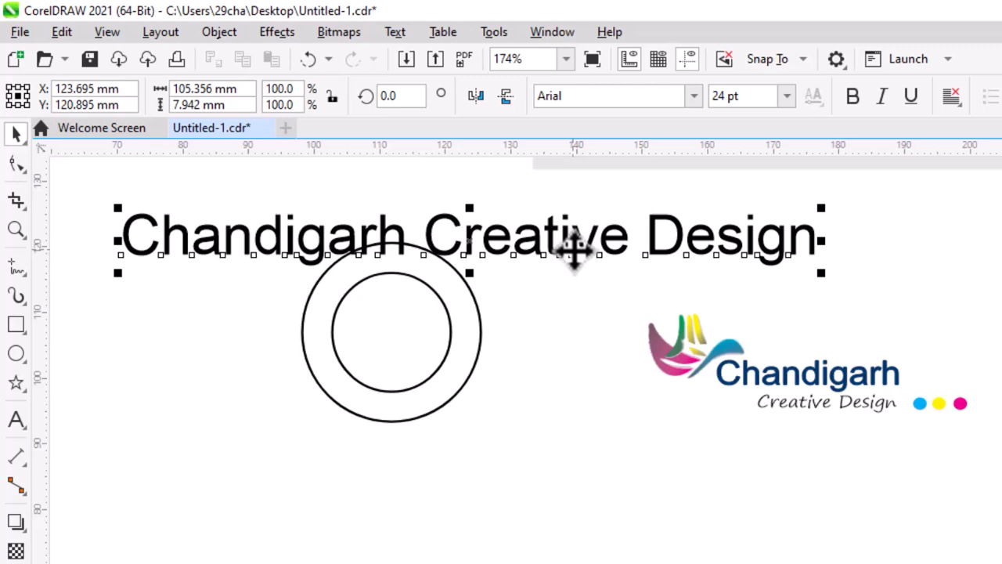
left_click(787, 96)
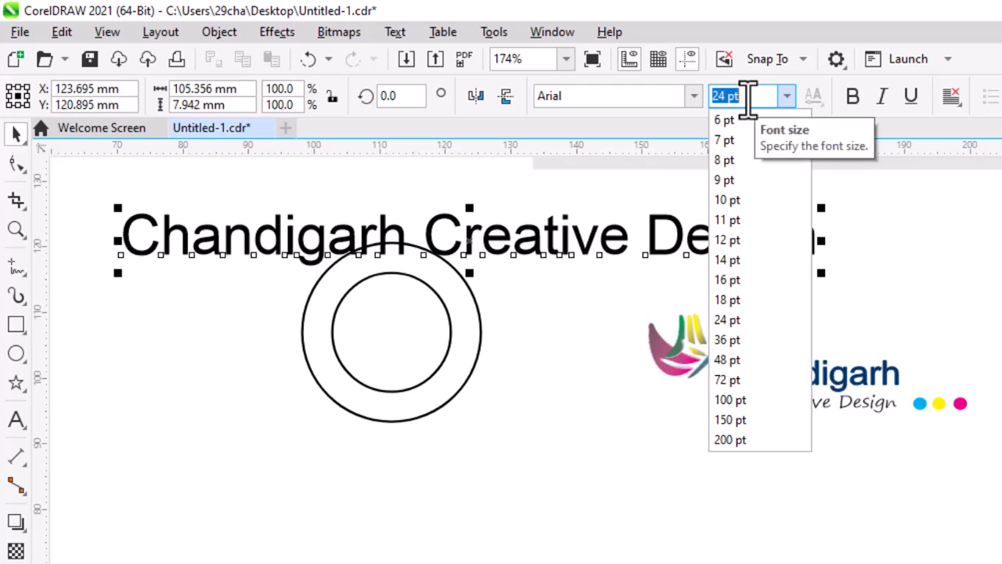
left_click(747, 200)
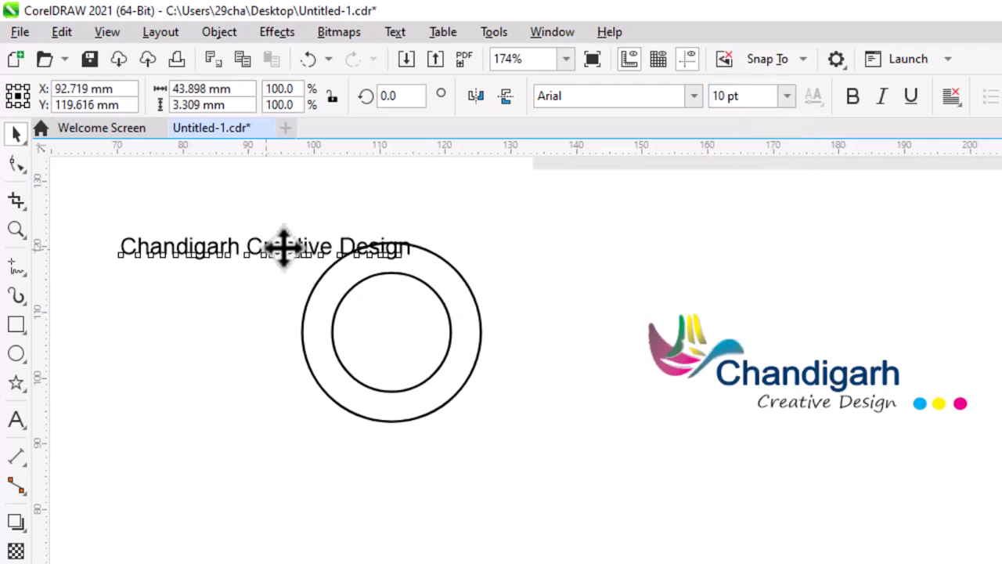
left_click_drag(285, 246, 585, 243)
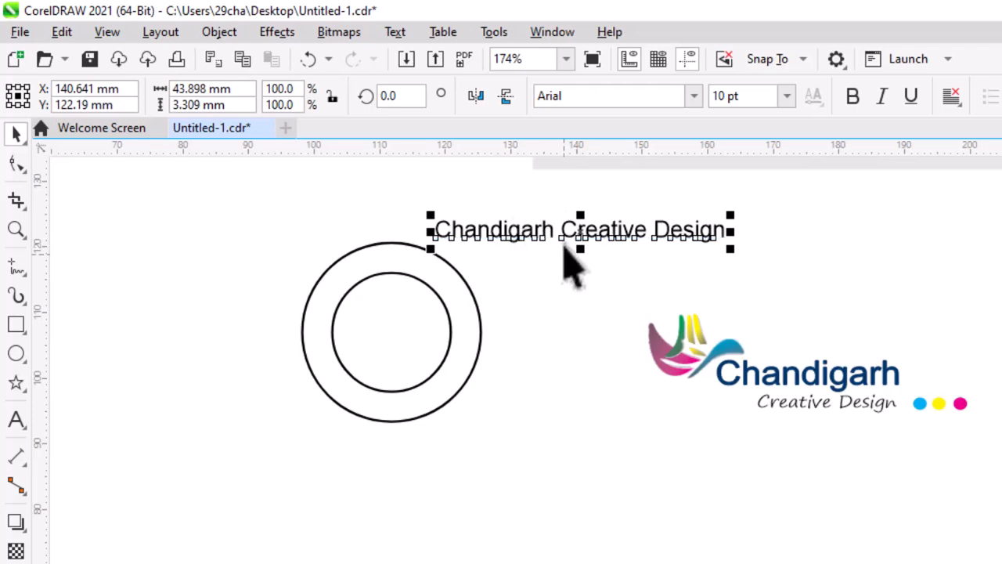
left_click_drag(564, 231, 424, 211)
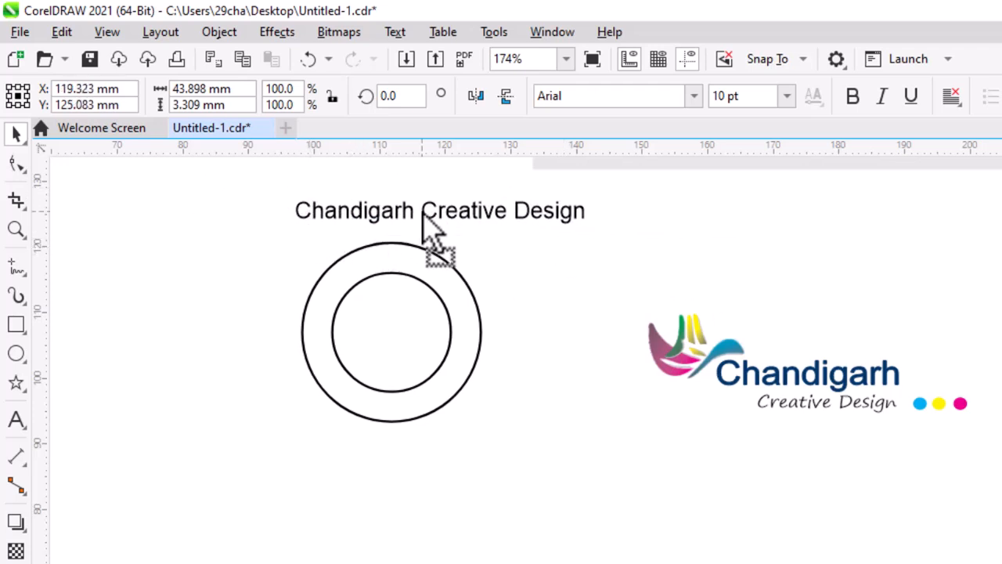
Fit the "Chandigarh Creative Design" text to the outer circle as its path and deselect it.
left_click(16, 229)
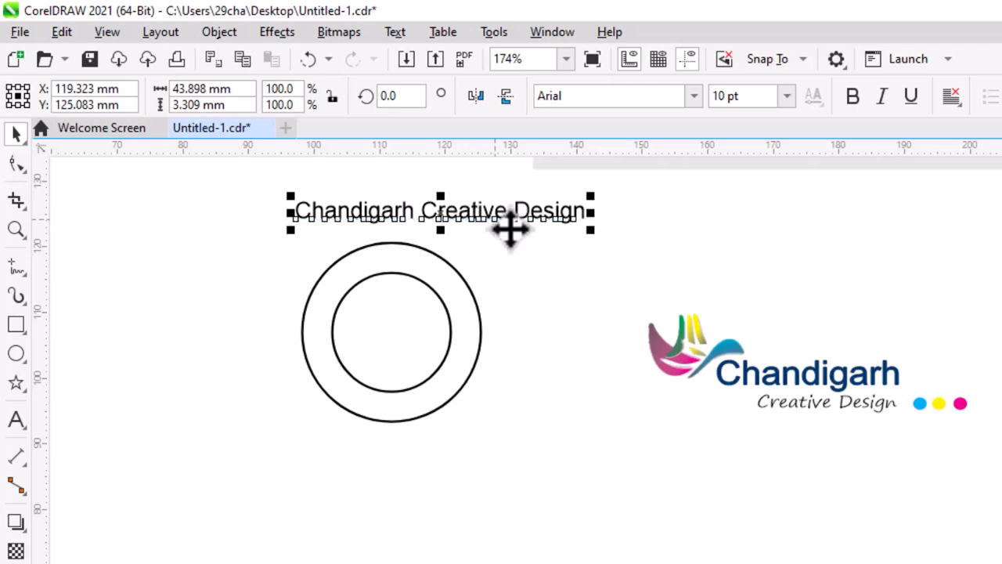
left_click(444, 263, "shift")
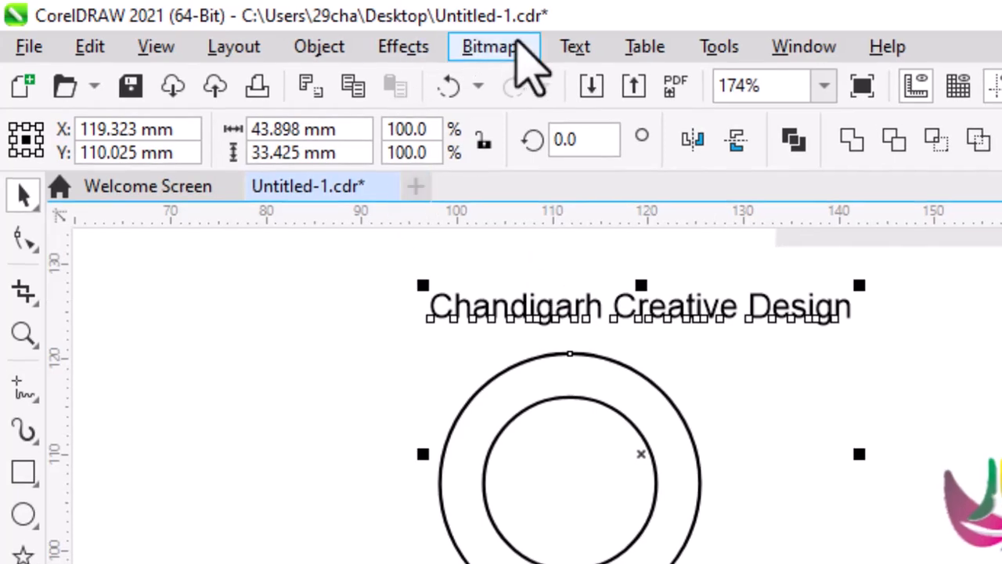
left_click(575, 48)
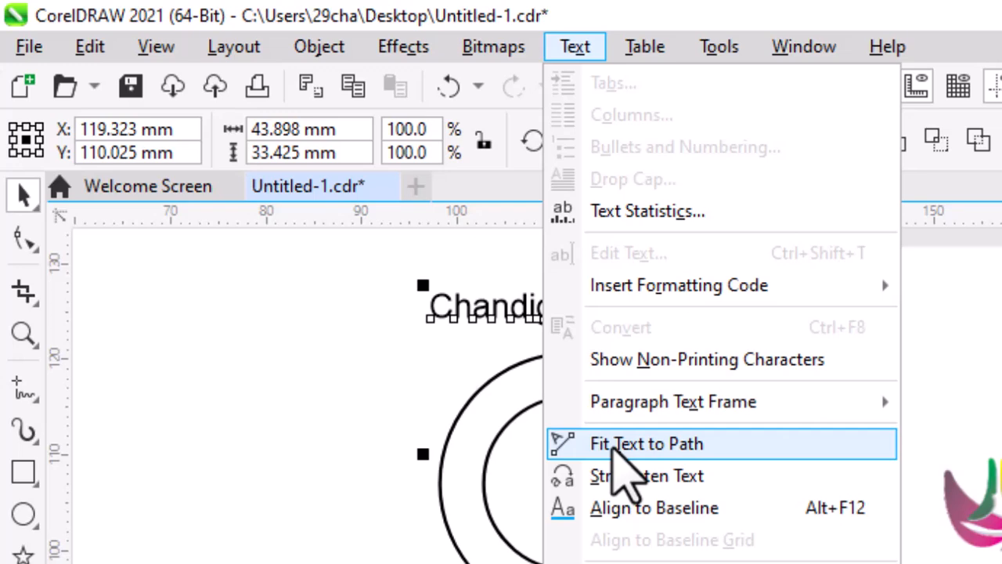
left_click(614, 452)
left_click(614, 450)
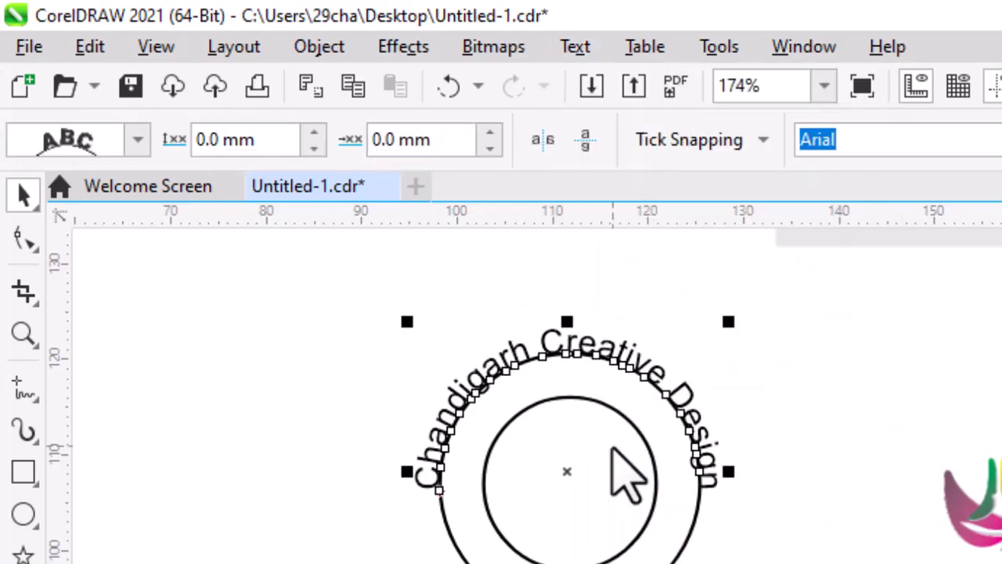
left_click(868, 459)
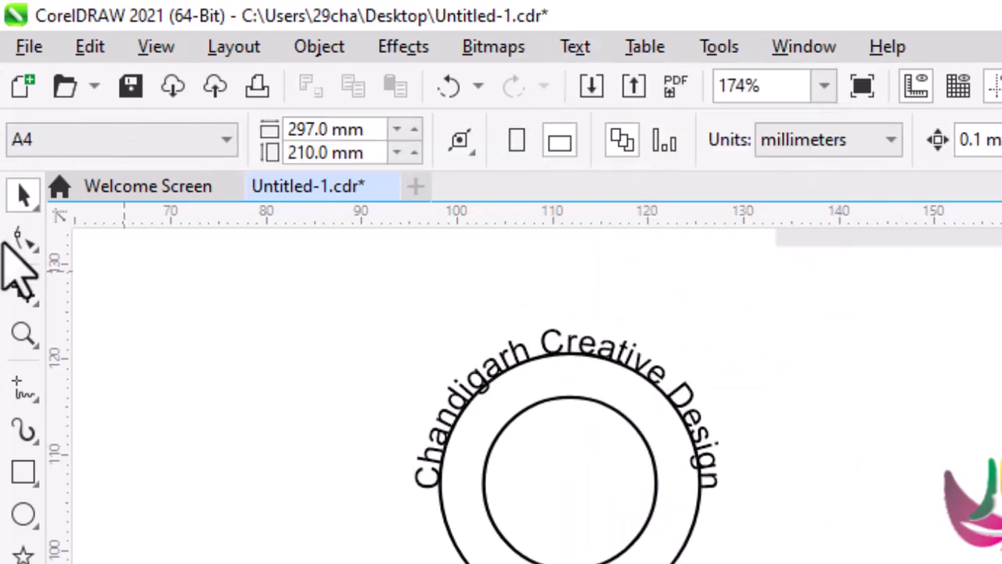
Preview the available text orientation styles on the "Chandigarh Creative Design" text around the outer circle.
left_click(23, 332)
left_click_drag(352, 274, 825, 563)
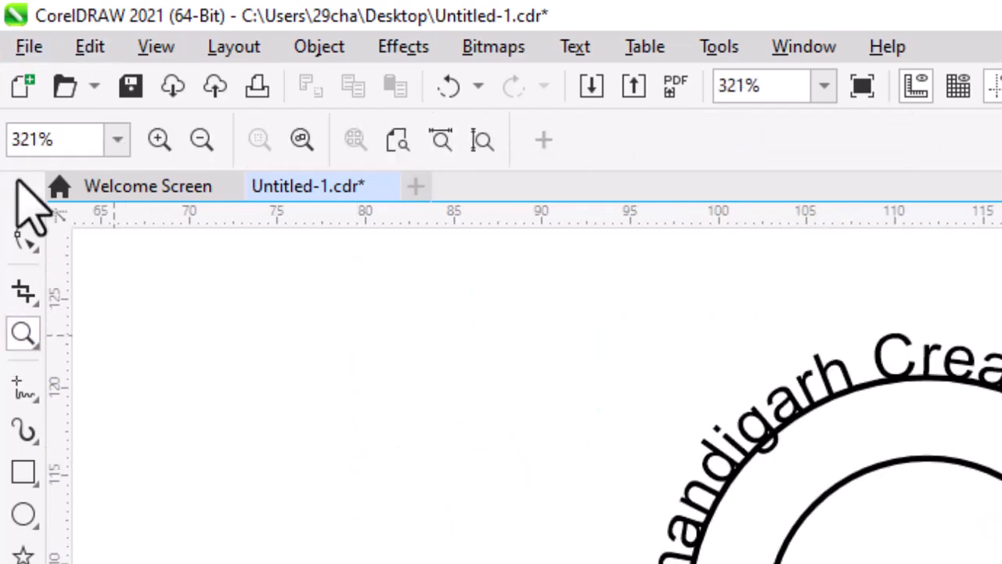
left_click(24, 196)
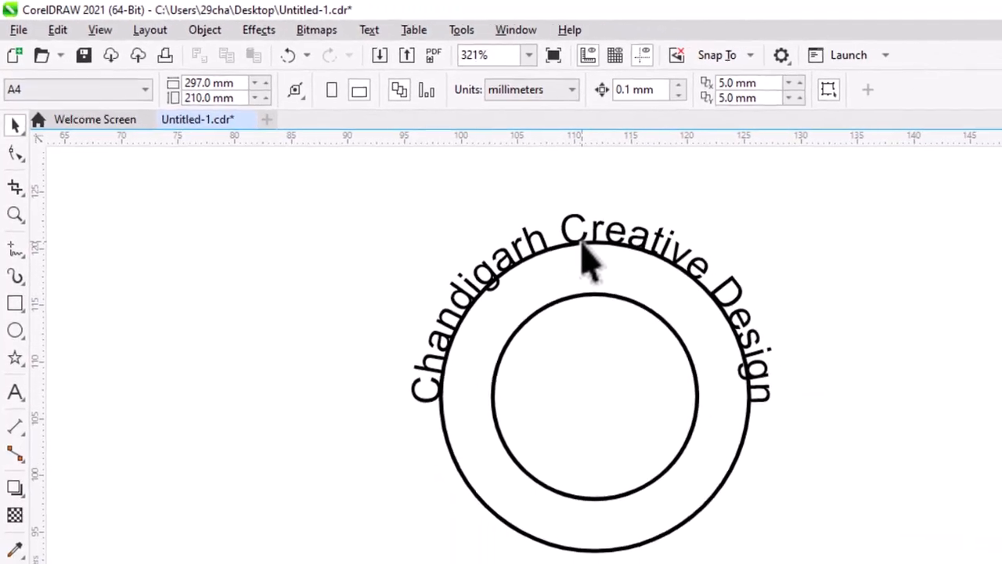
left_click(905, 378)
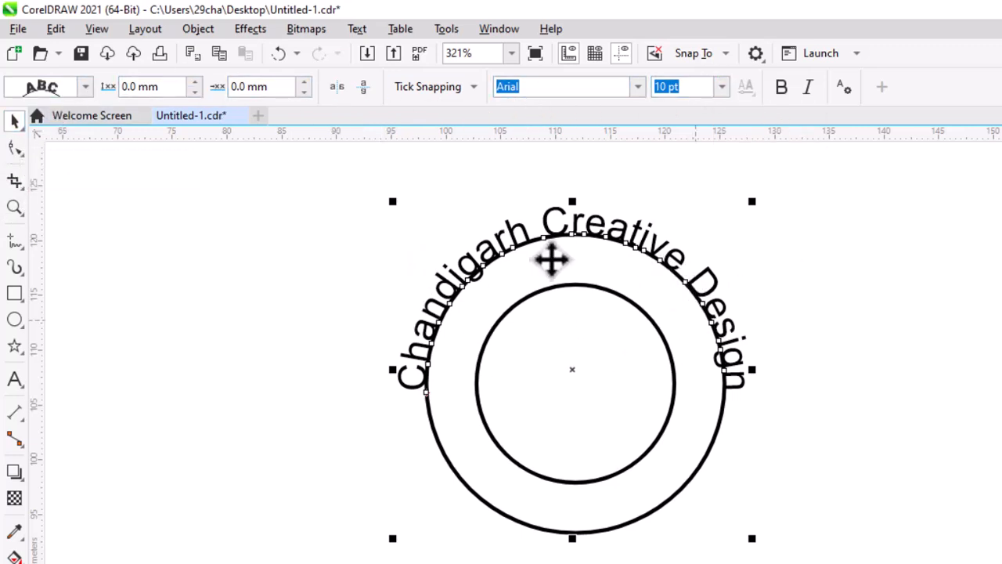
left_click(84, 87)
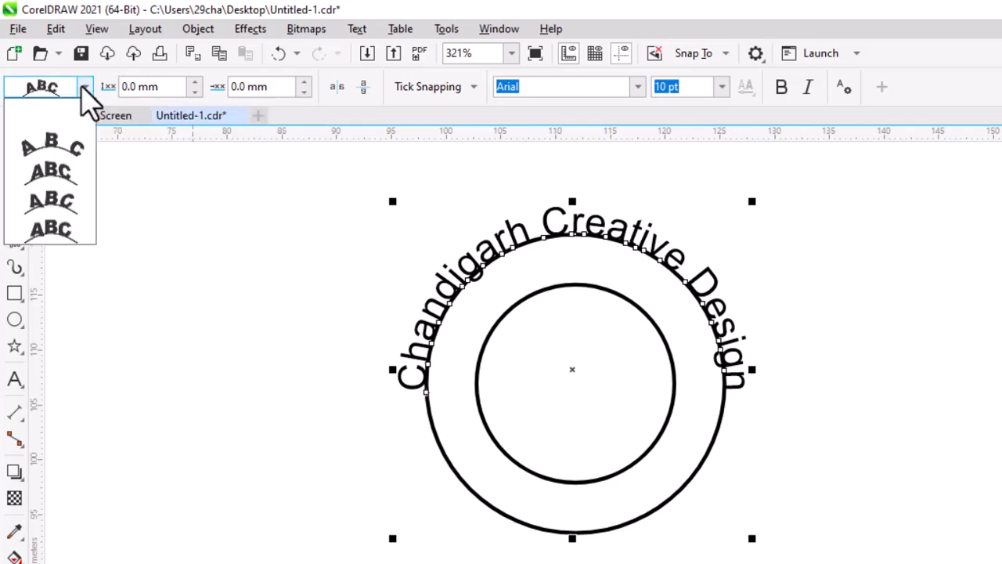
left_click(55, 141)
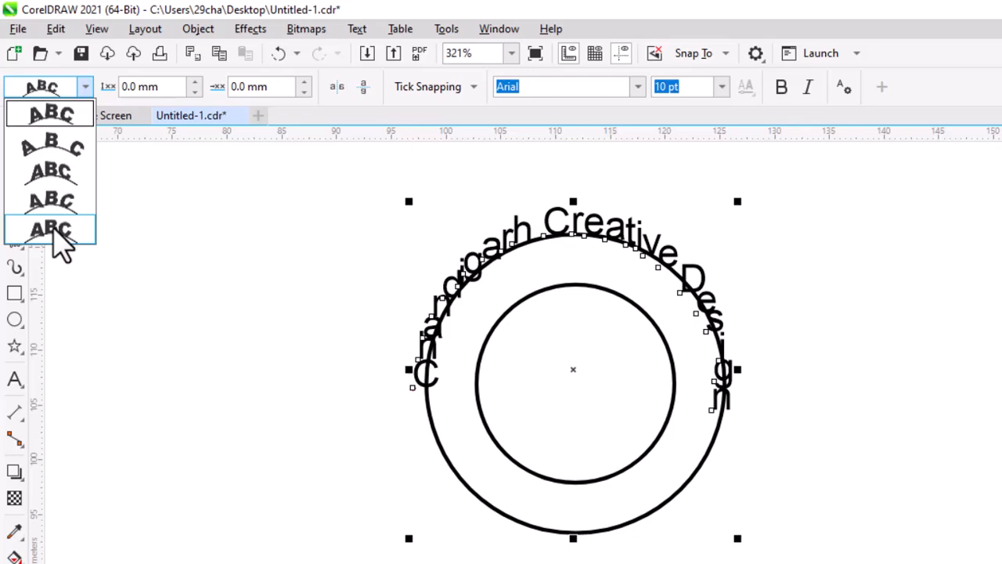
left_click(163, 199)
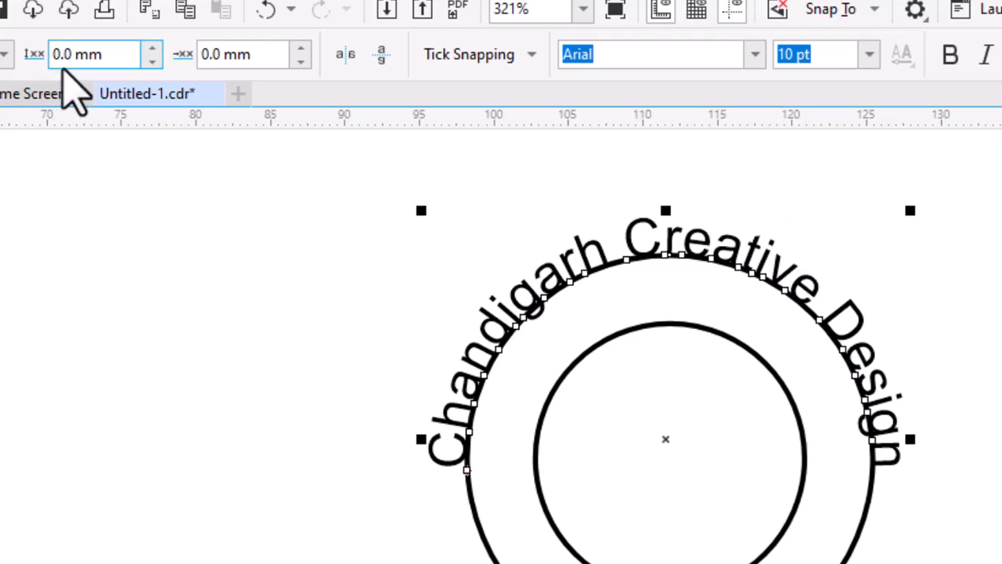
Set the curved text's distance from its path to -3.0 mm, placing it between the two circles, and deselect it.
left_click(153, 50)
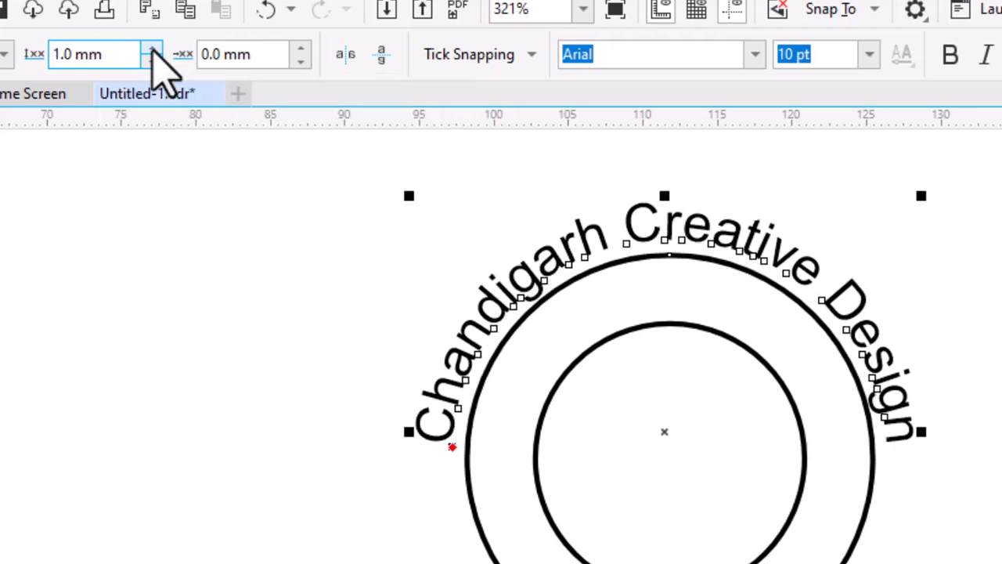
left_click(152, 50)
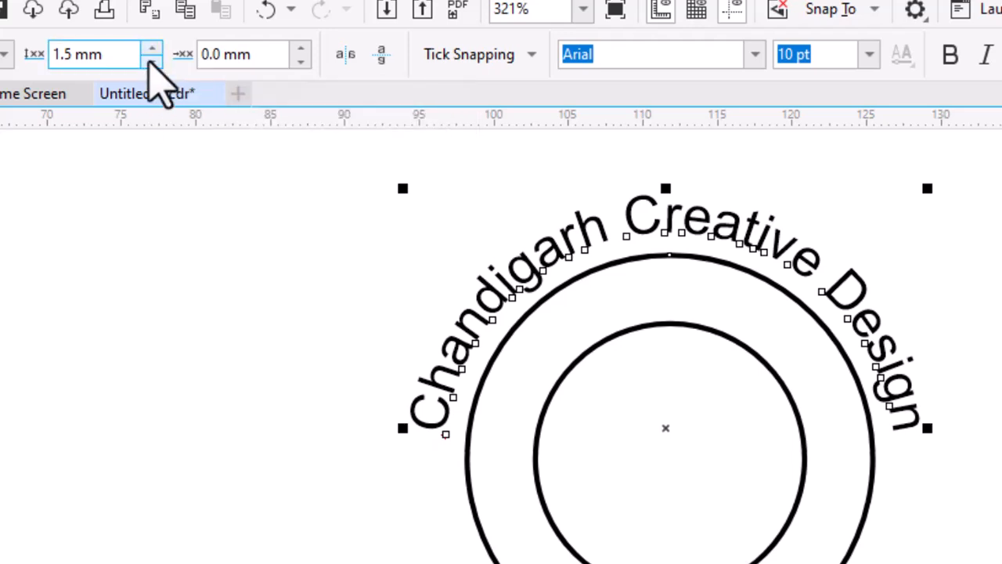
left_click(151, 60)
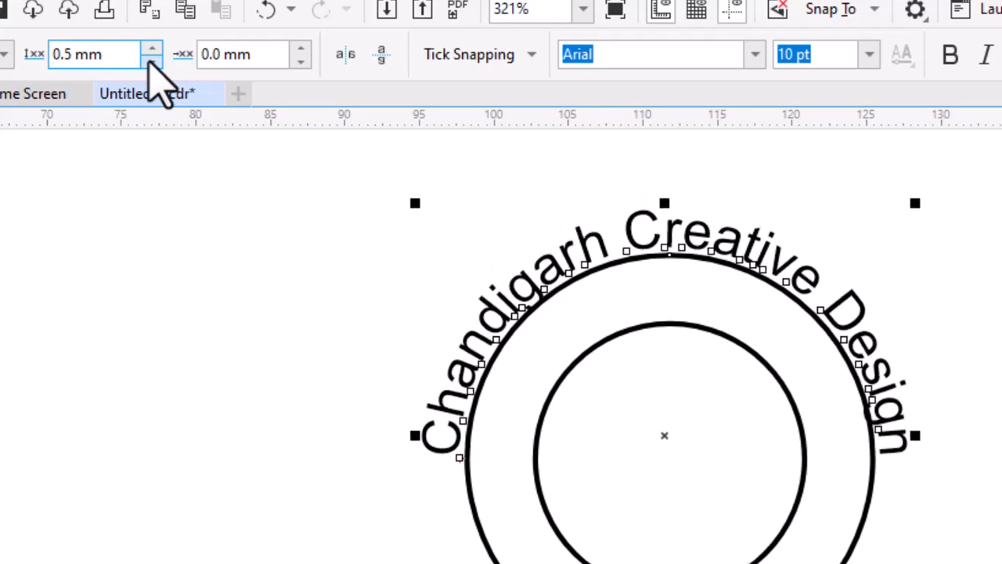
left_click(151, 60)
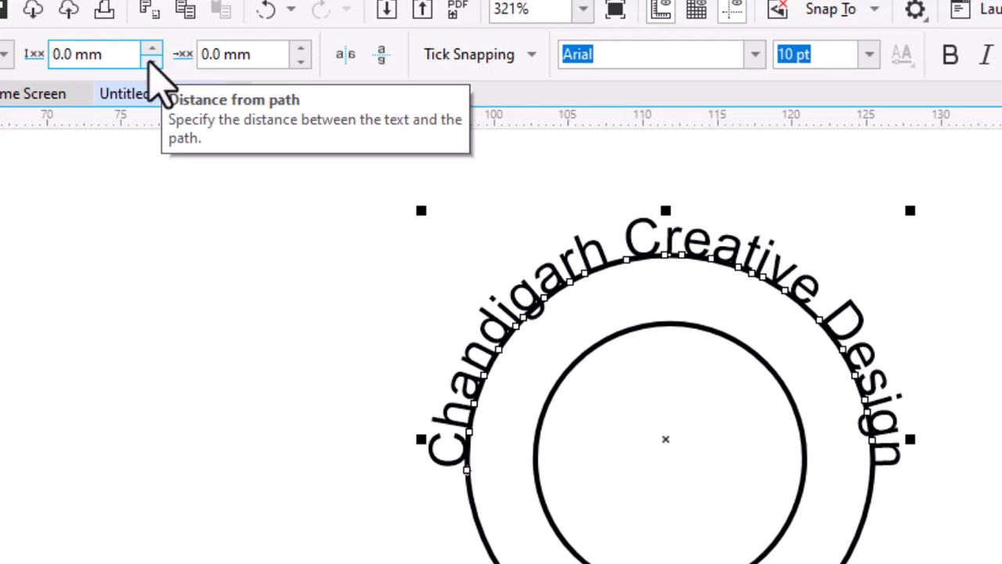
left_click(151, 61)
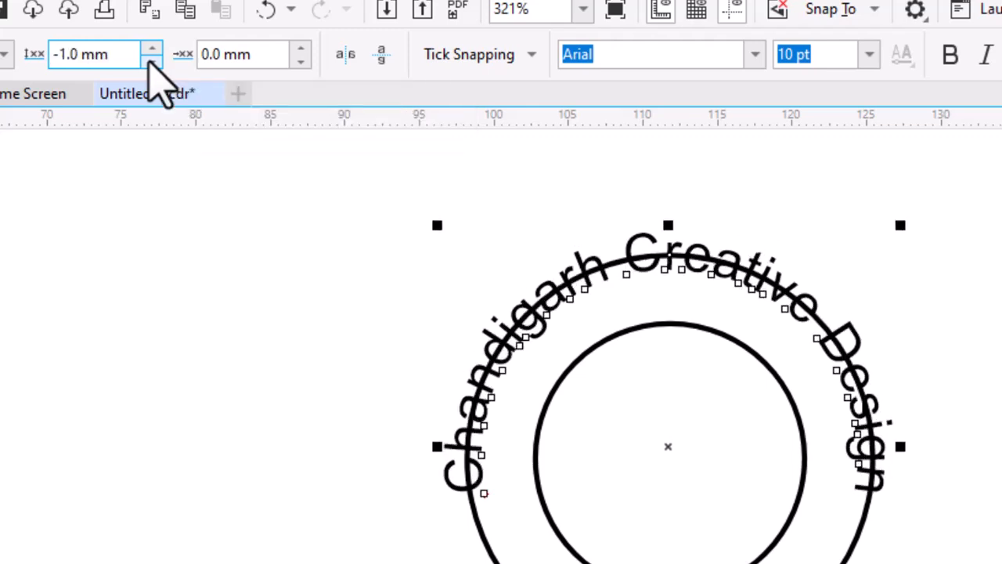
left_click(151, 60)
left_click(151, 60)
left_click(151, 60)
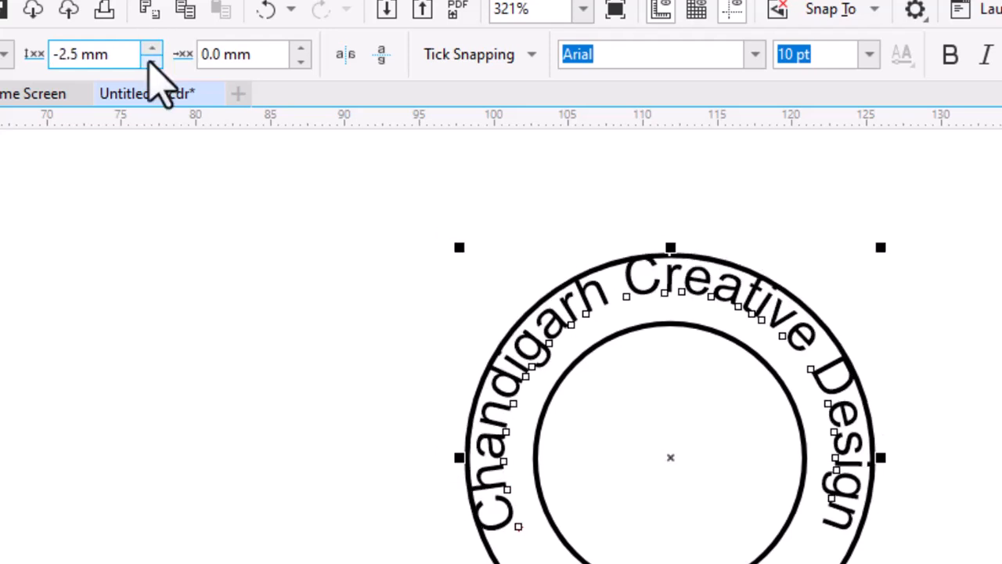
left_click(151, 61)
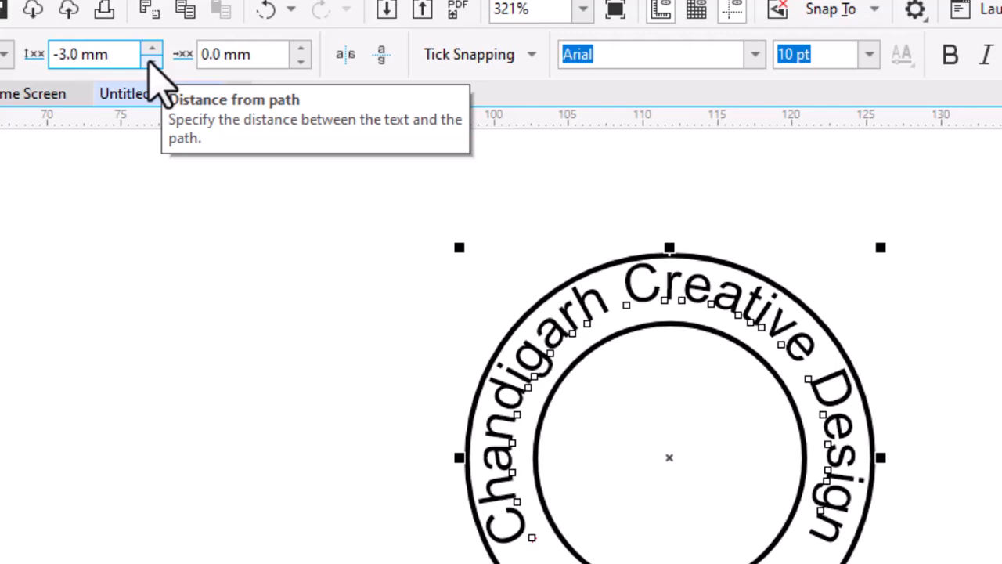
left_click(266, 174)
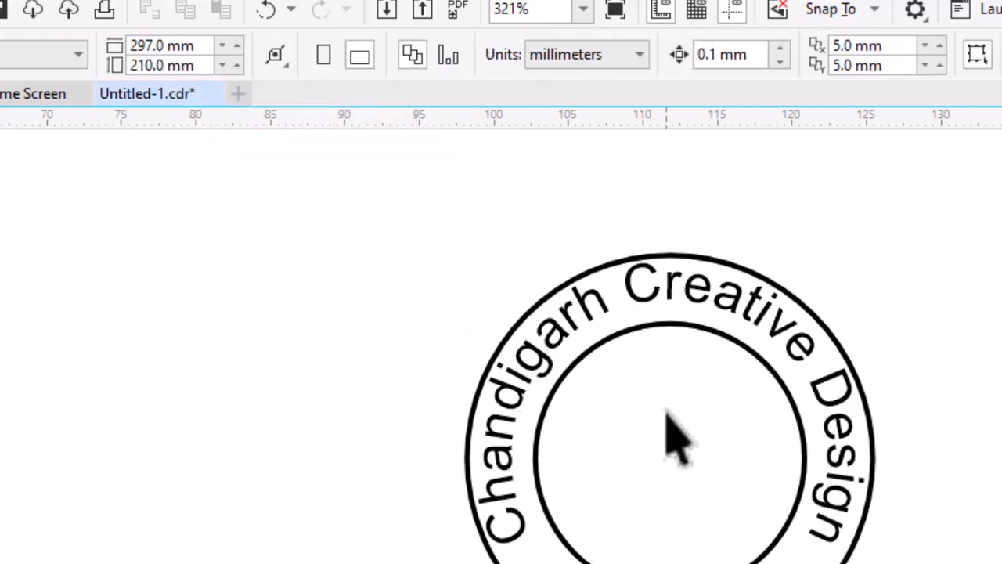
Set the offset of the "Chandigarh Creative Design" text along its path to -0.5 mm and deselect it.
left_click(646, 309)
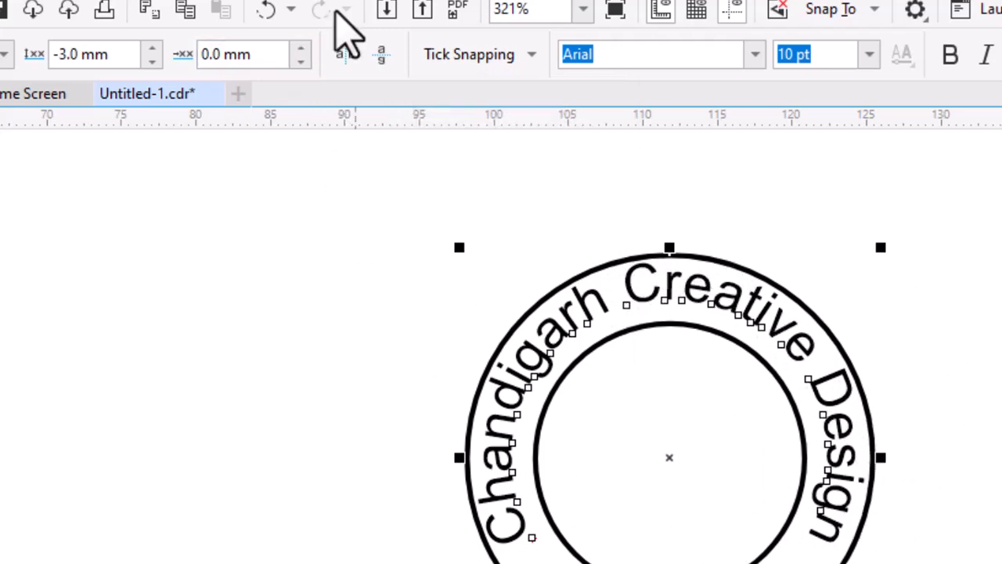
left_click(300, 49)
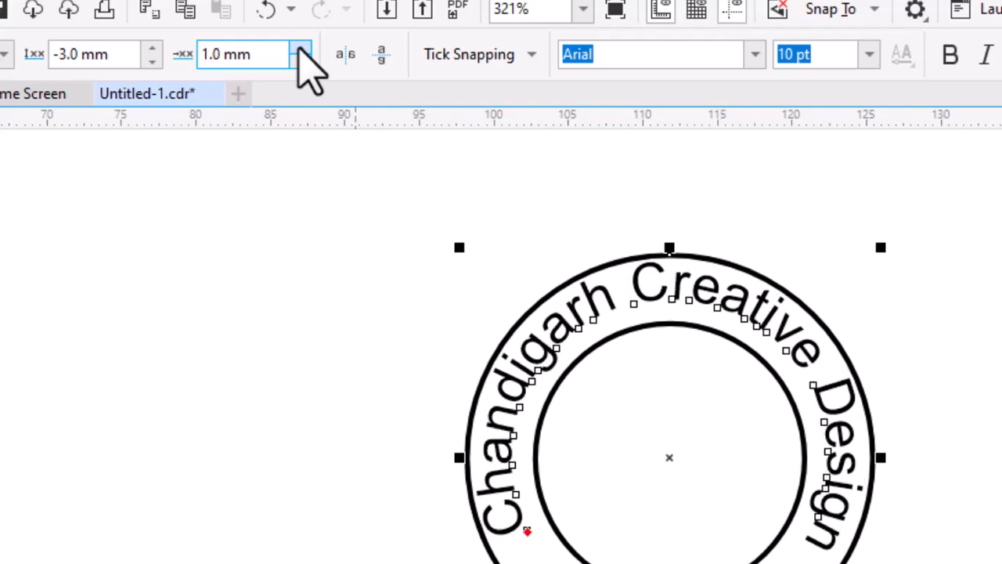
left_click(299, 49)
left_click(300, 50)
left_click(300, 50)
left_click(300, 50)
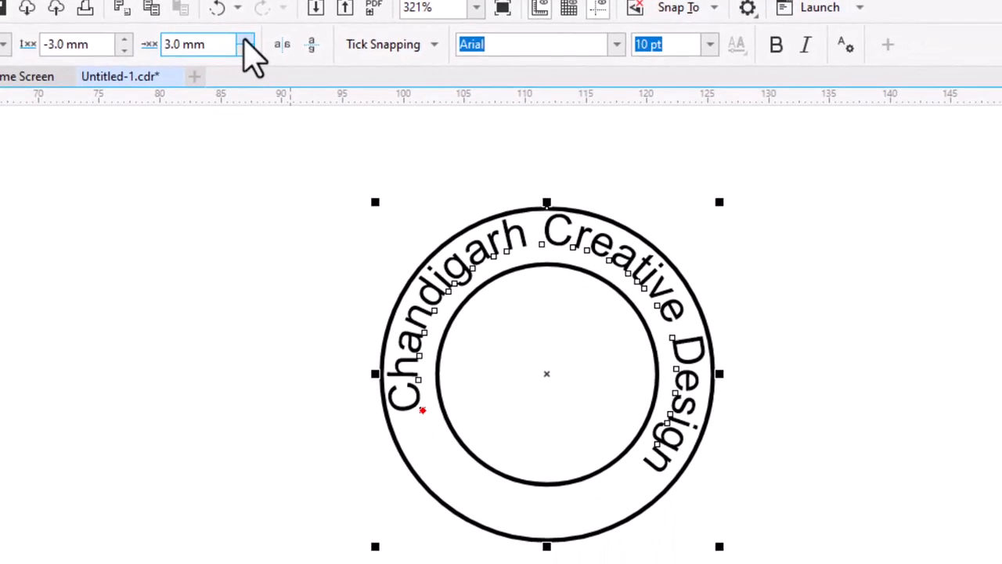
left_click(244, 38)
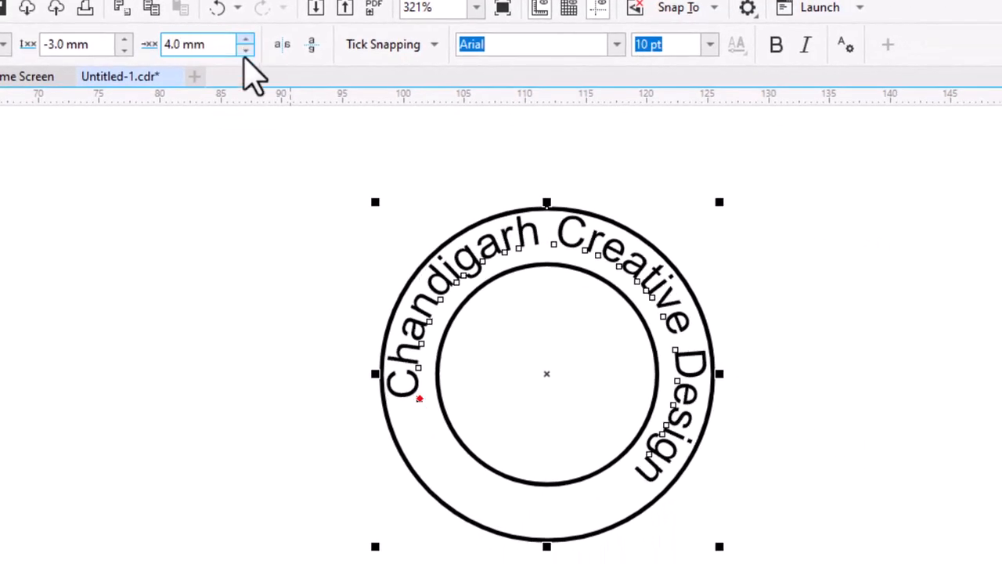
left_click(244, 51)
left_click(244, 51)
left_click(244, 51)
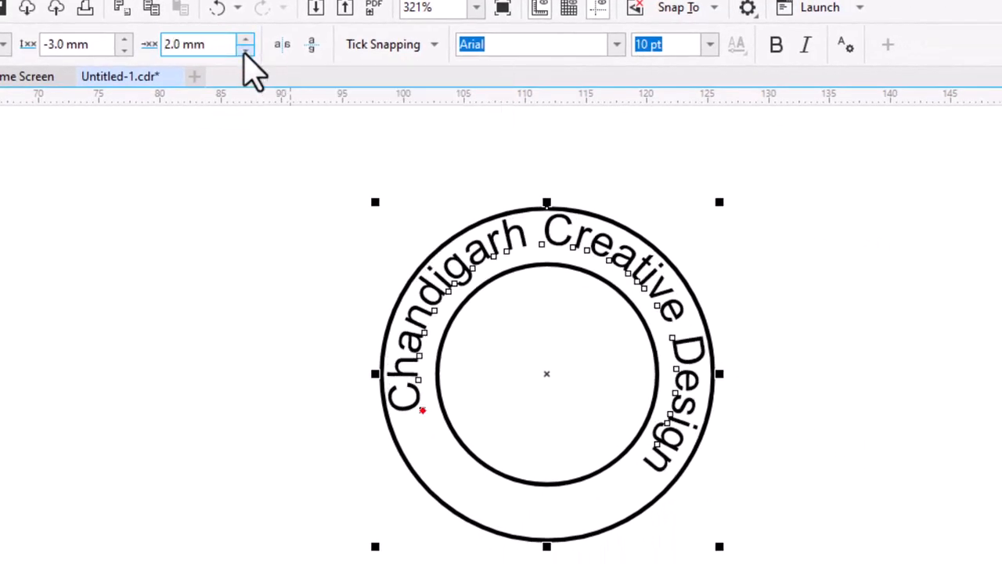
left_click(244, 52)
left_click(244, 52)
left_click(244, 51)
left_click(244, 52)
left_click(244, 51)
left_click(244, 52)
left_click(245, 39)
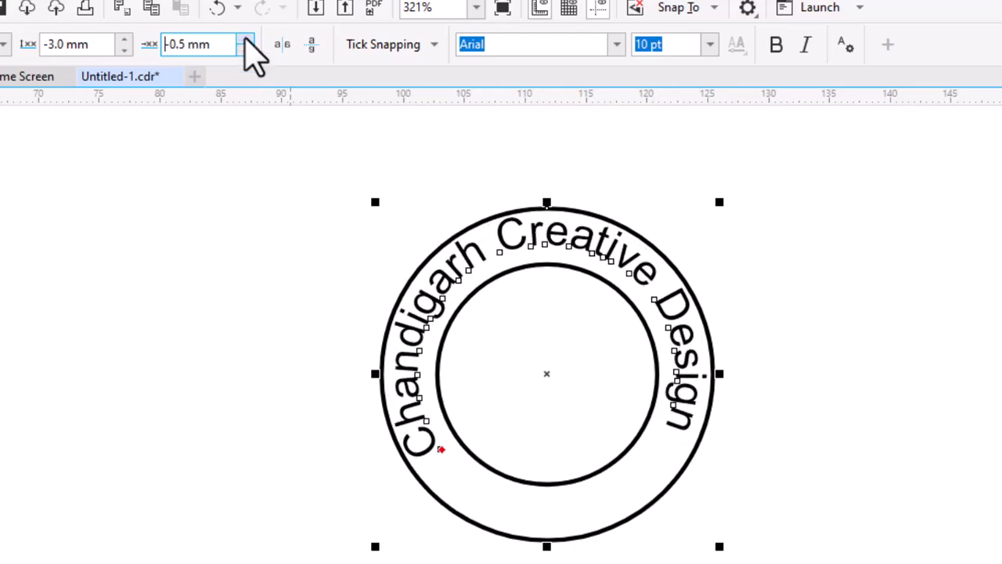
left_click(248, 258)
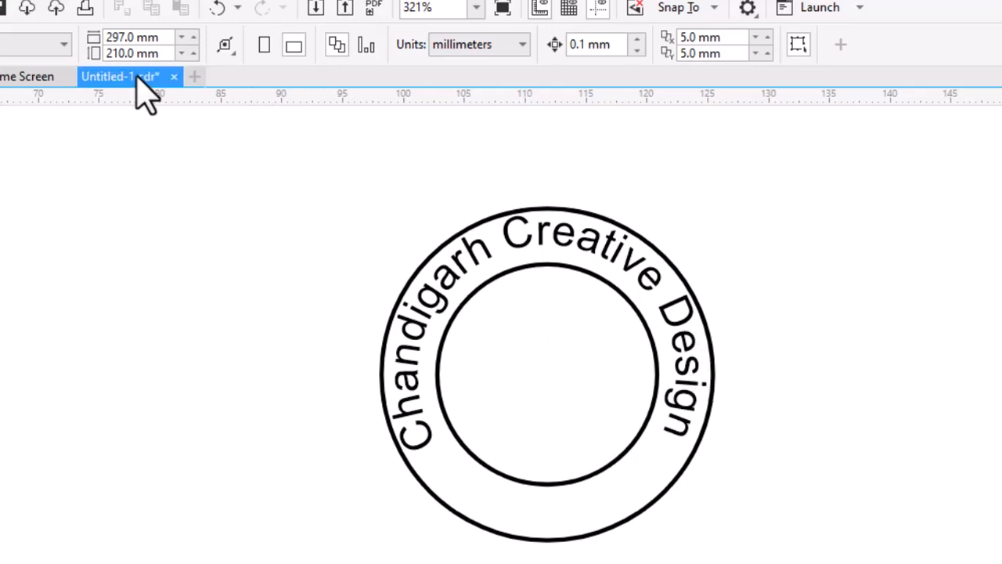
Move the separate "Chandigarh" text to the lower right of the circles and fit it to the outer circle.
left_click(526, 253)
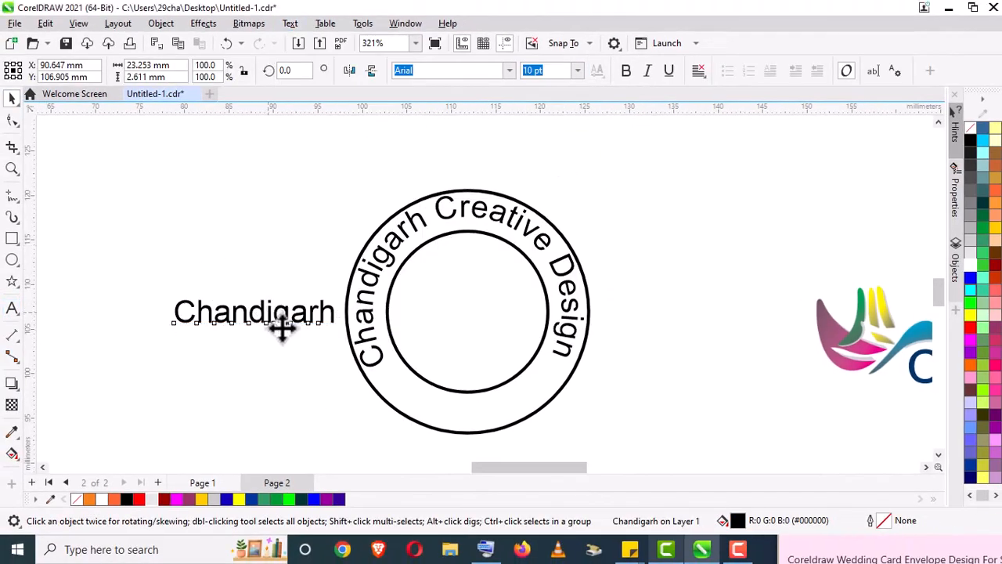
left_click_drag(282, 329, 709, 447)
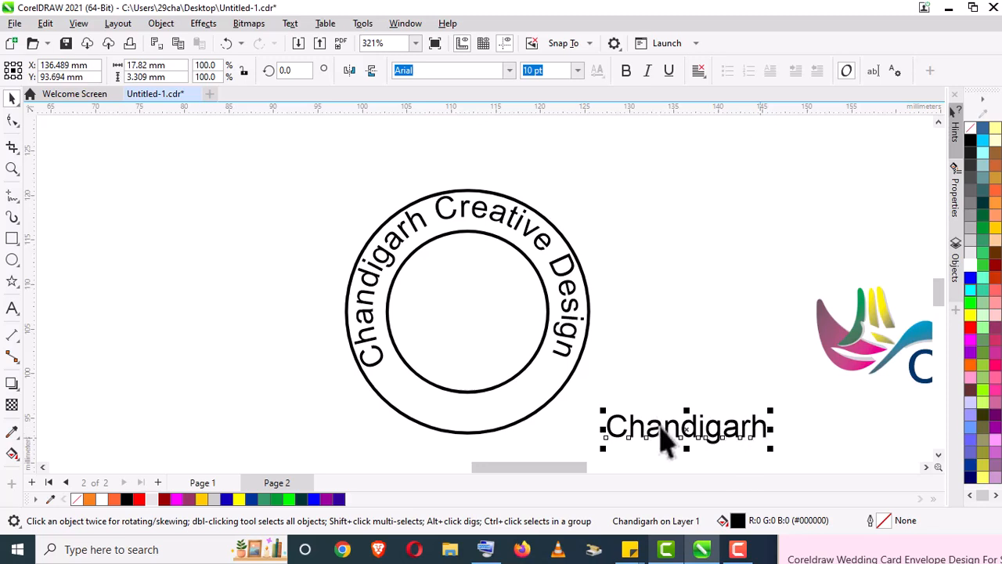
left_click(464, 432, "shift")
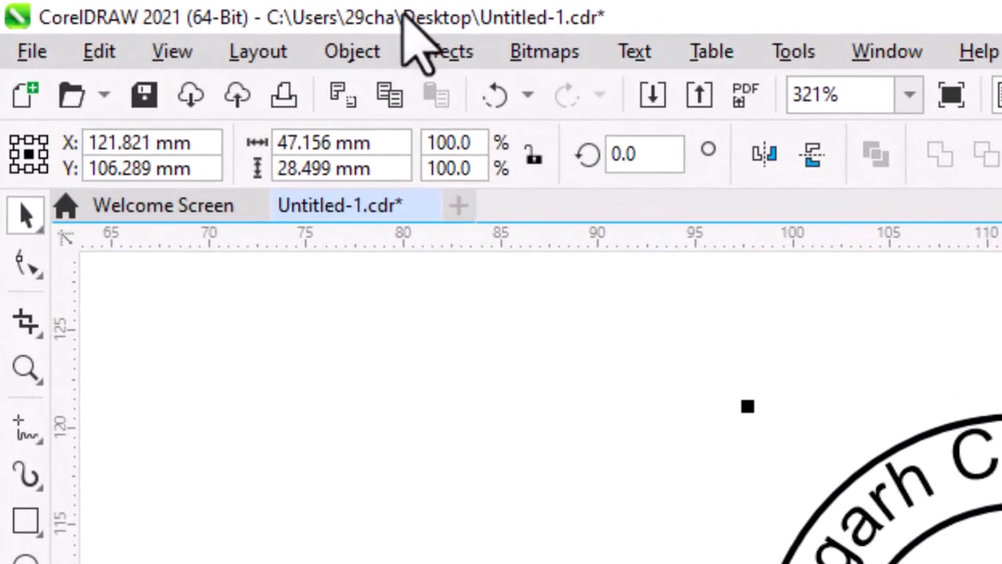
left_click(657, 53)
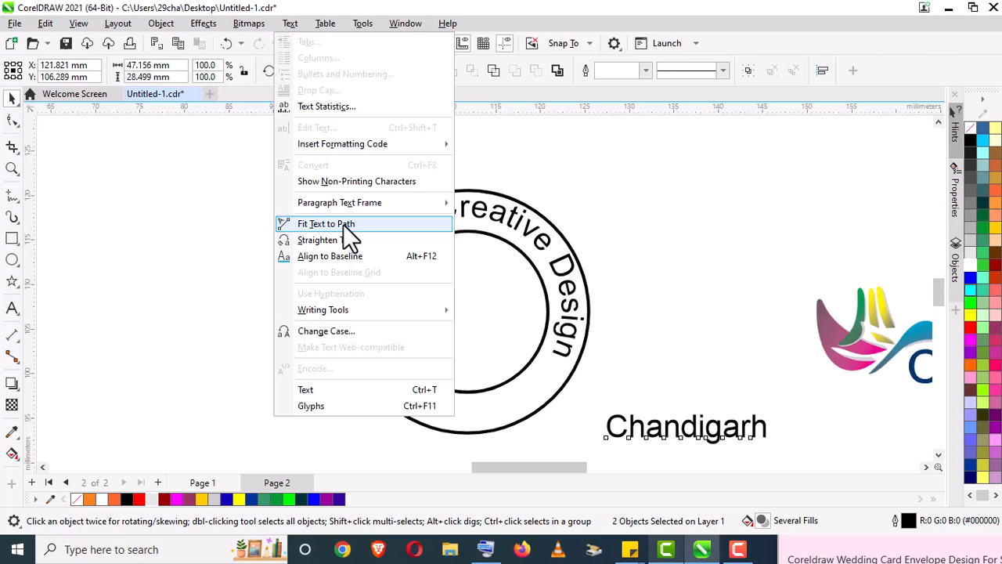
left_click(692, 453)
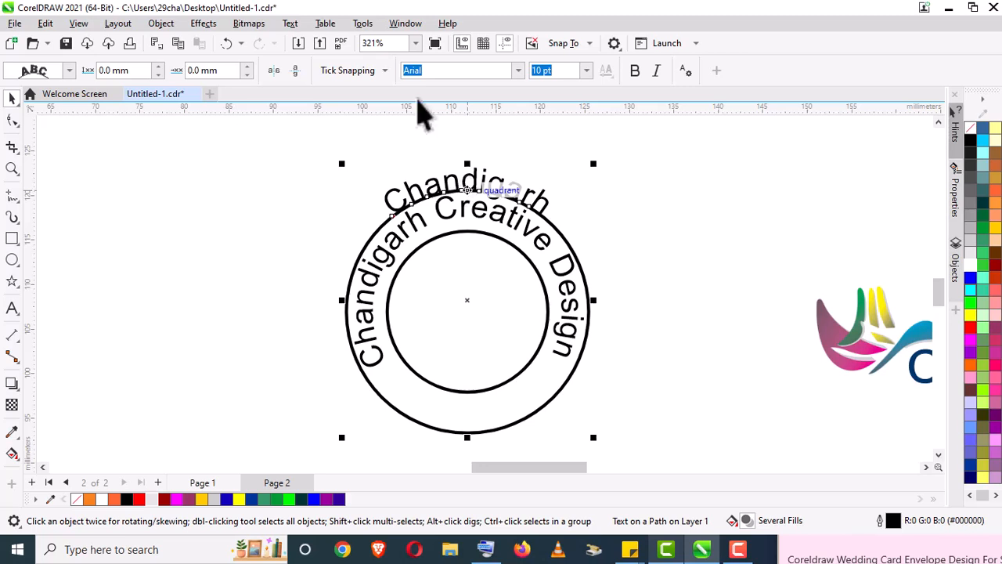
Offset the "Chandigarh" word along the path by -44.0 mm to the outer circle's lower edge and deselect it.
left_click_drag(248, 76, 247, 75)
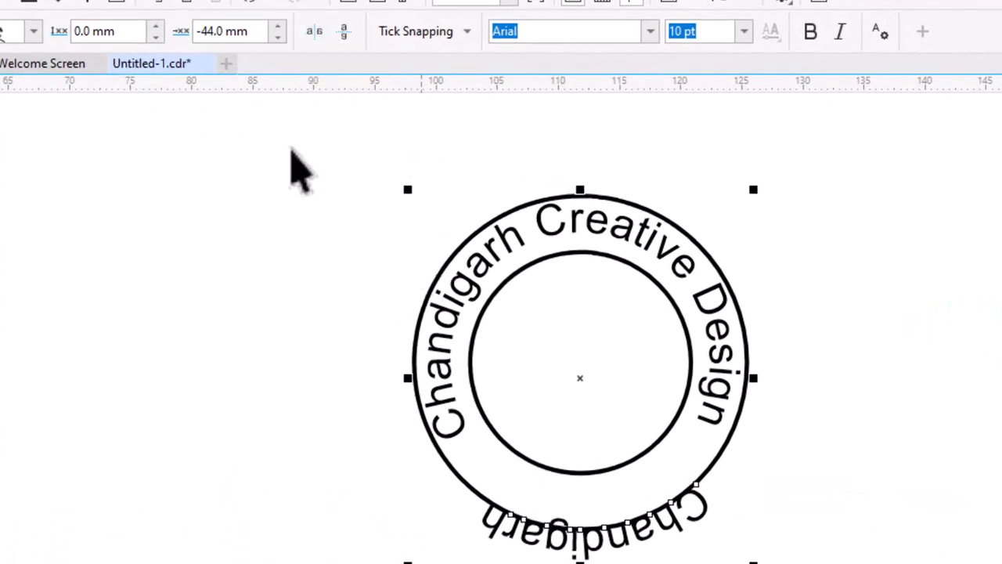
left_click(343, 31)
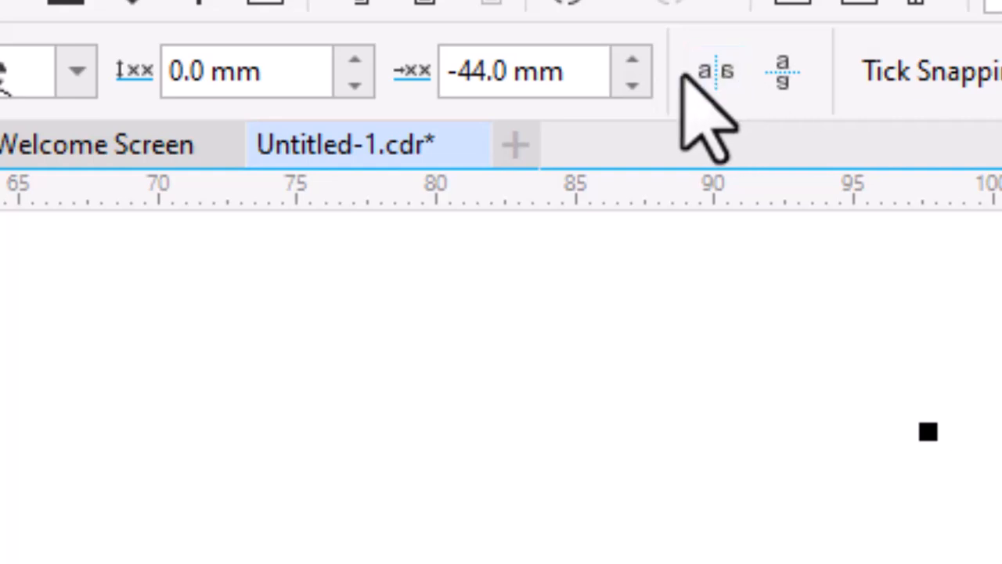
left_click(715, 72)
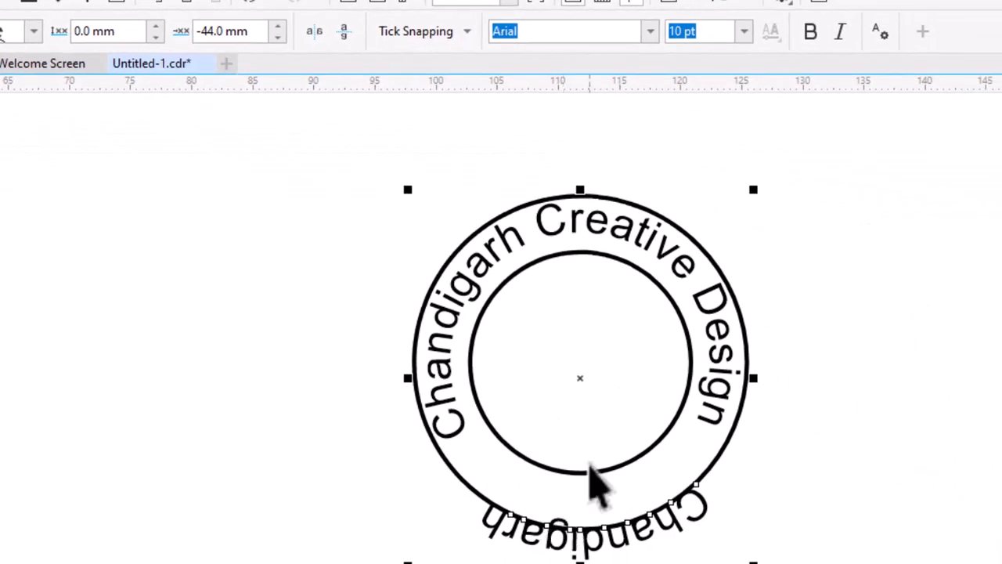
left_click(833, 509)
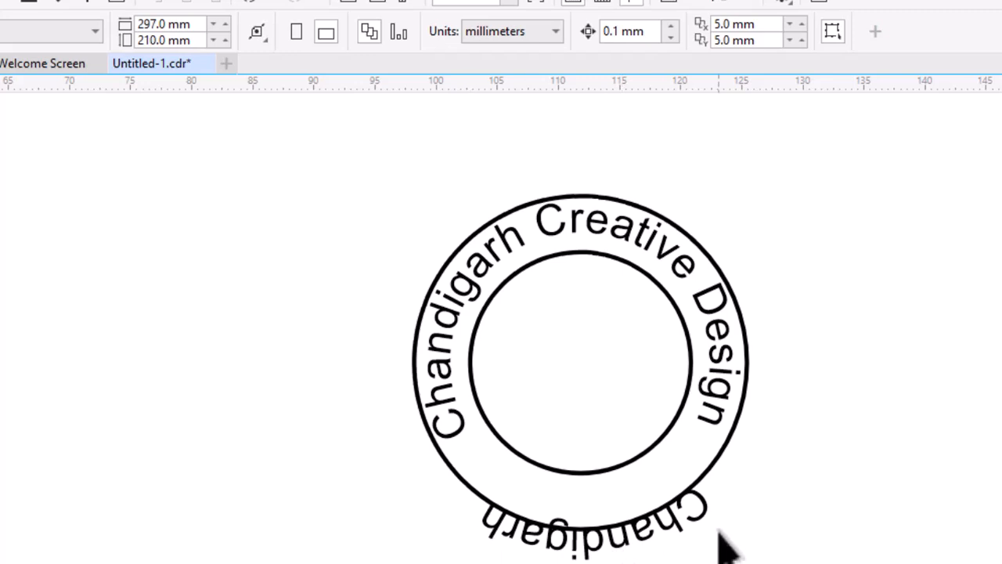
Select only the "Chandigarh" word at the outer circle's lower edge, without its path, and mirror it vertically.
left_click(640, 542)
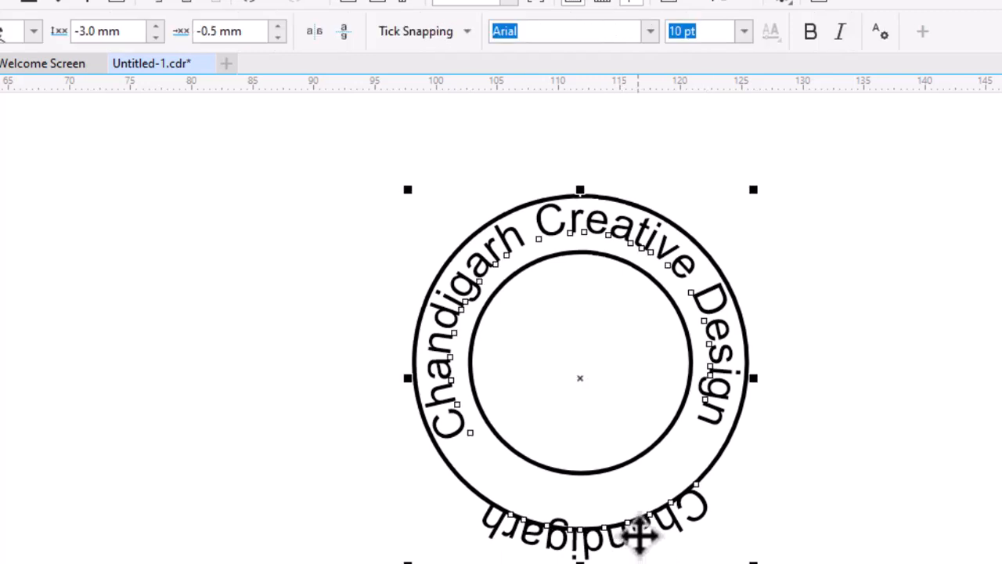
left_click(640, 534, "ctrl")
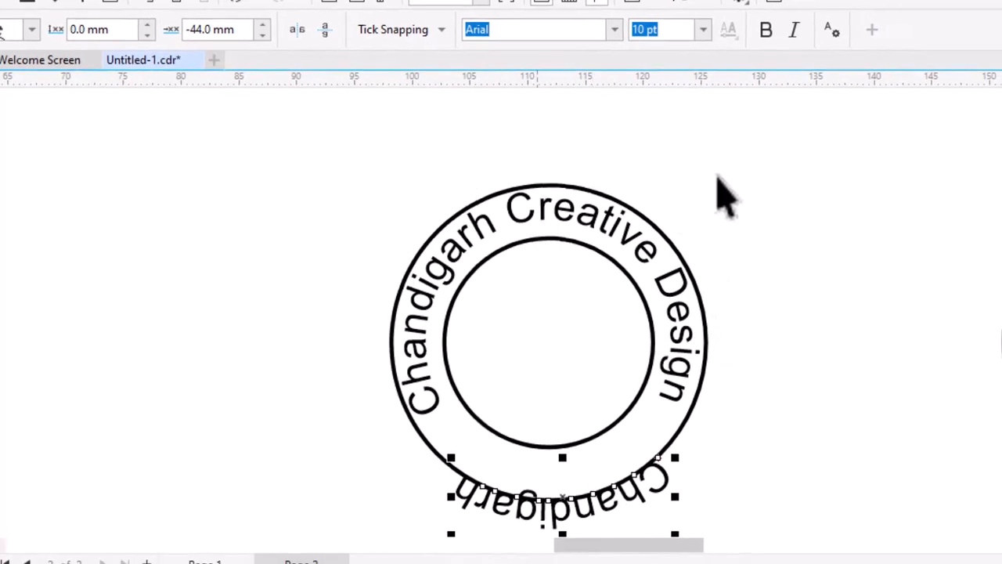
left_click(677, 449)
left_click(657, 471)
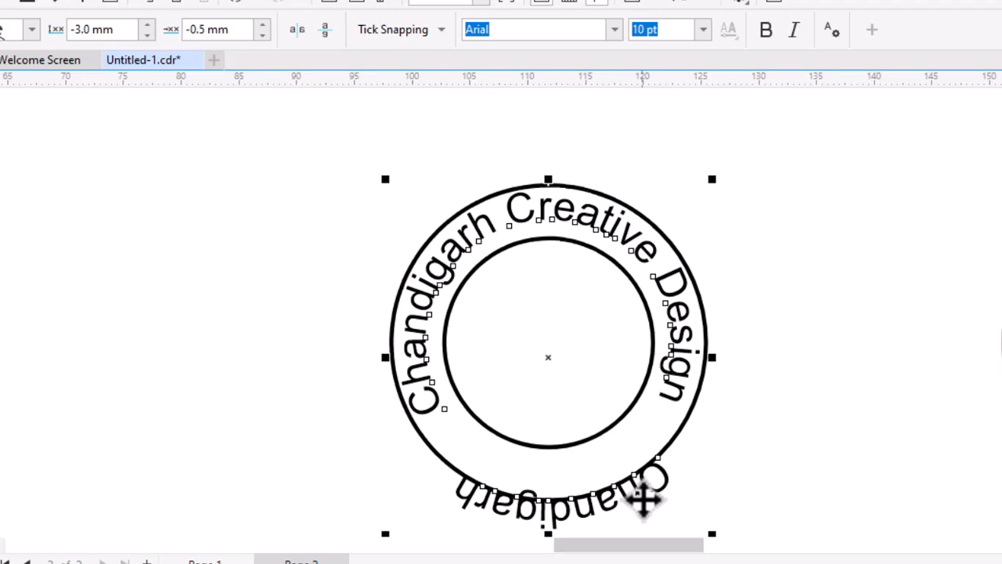
left_click(642, 497)
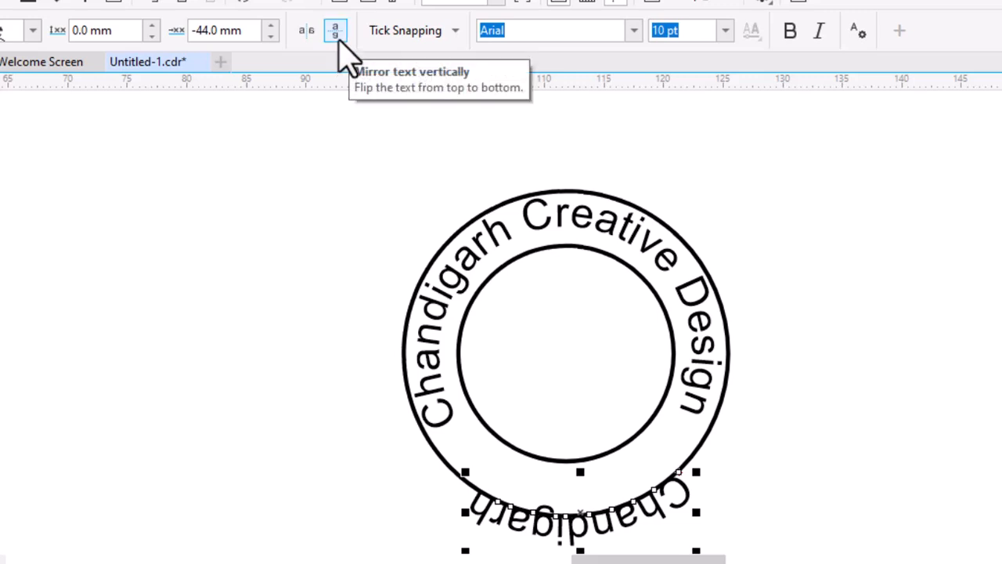
left_click(336, 32)
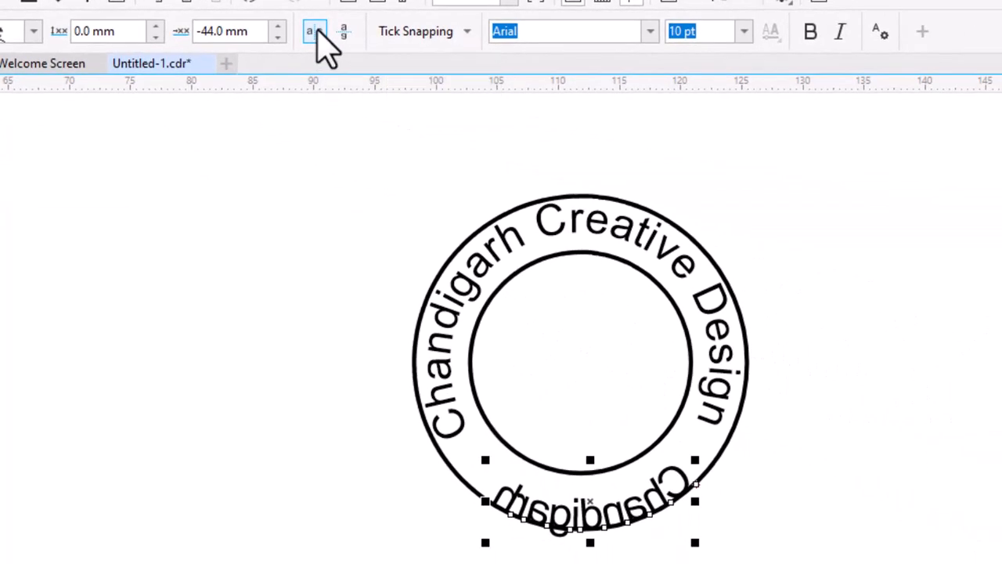
Mirror the "Chandigarh" word on the lower part of the circle horizontally and set its distance from the path to -0.5 mm.
left_click(313, 32)
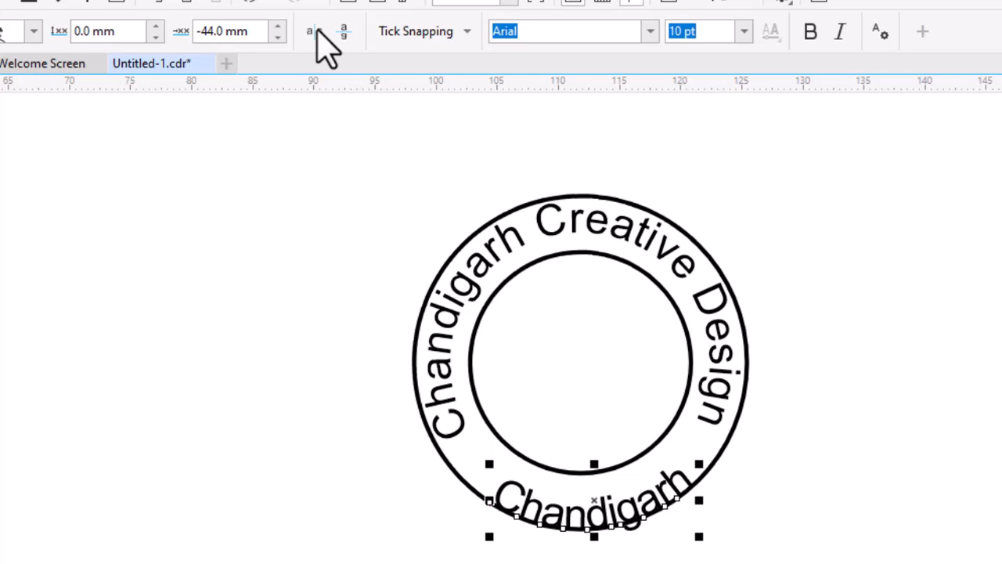
left_click(154, 26)
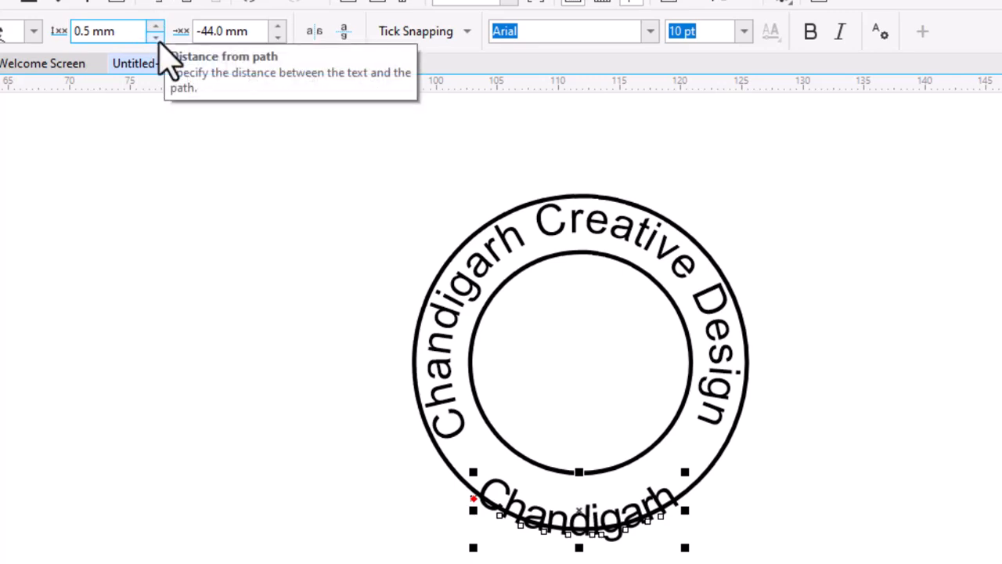
left_click(156, 36)
left_click(157, 37)
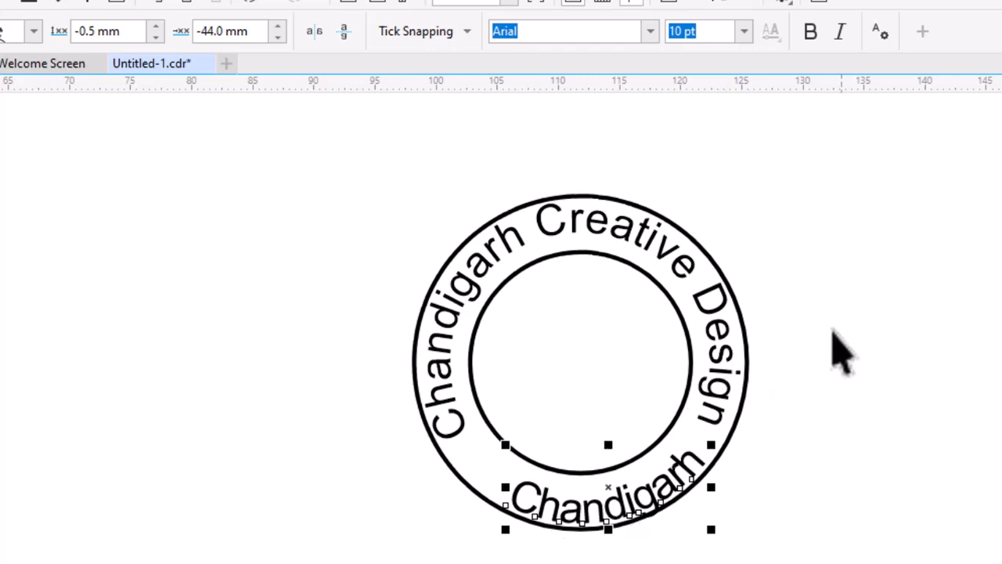
Set the lower "Chandigarh" word's offset along the path to -42.0 mm and activate the Shape tool.
left_click(280, 26)
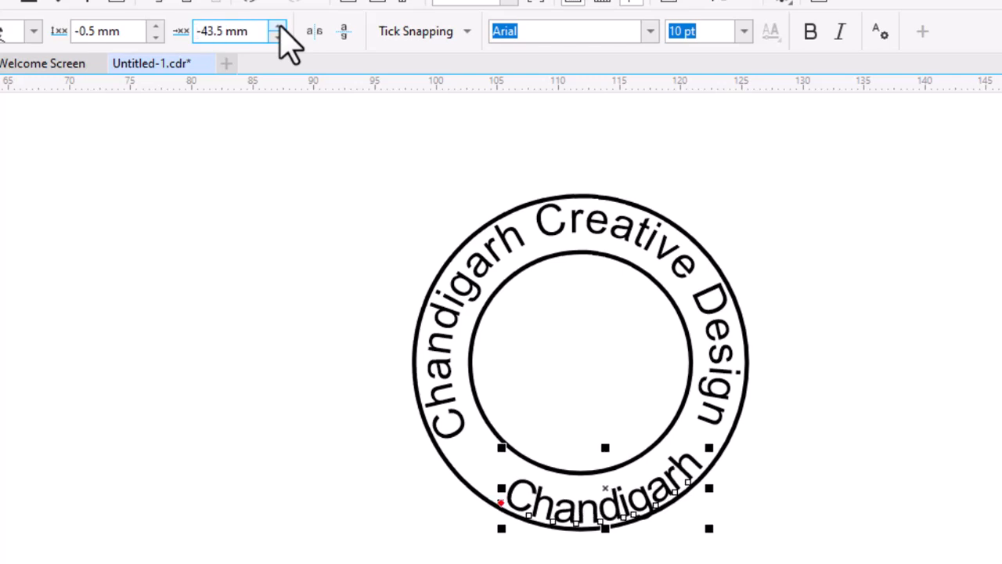
left_click(279, 27)
left_click(280, 27)
left_click(280, 27)
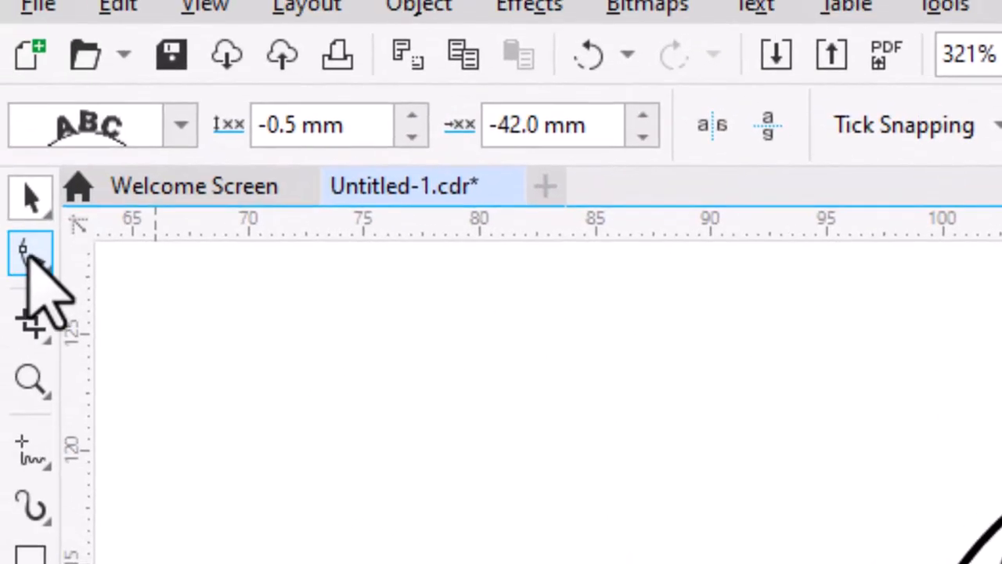
left_click(28, 255)
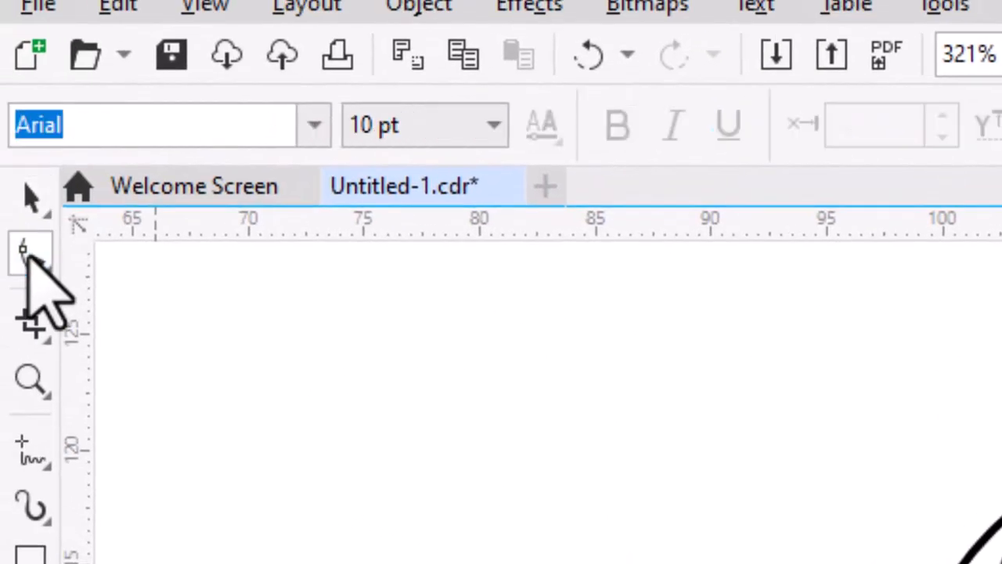
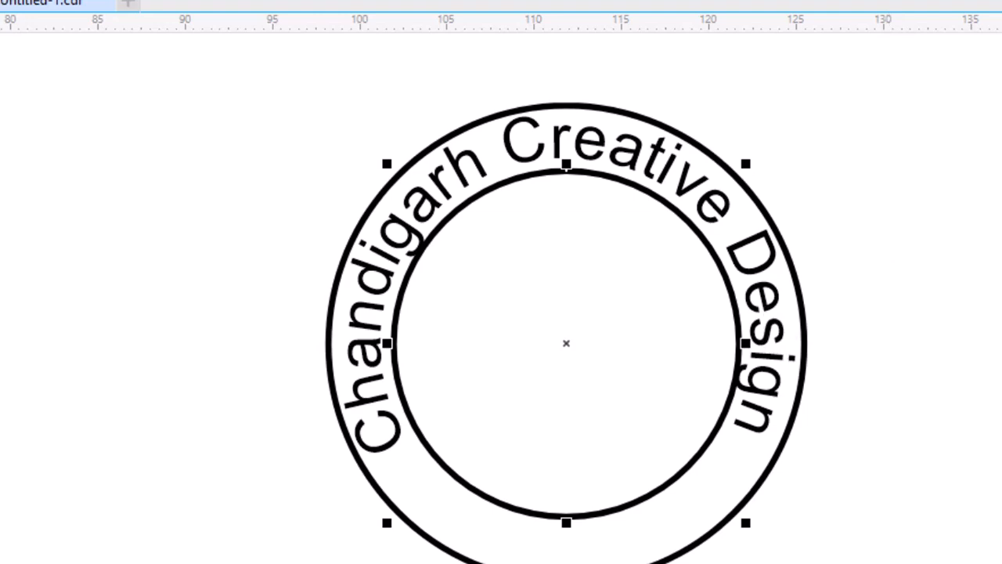
Move the colourful Chandigarh Creative Design logo closer to the round stamp, leaving a gap between them.
key("F4")
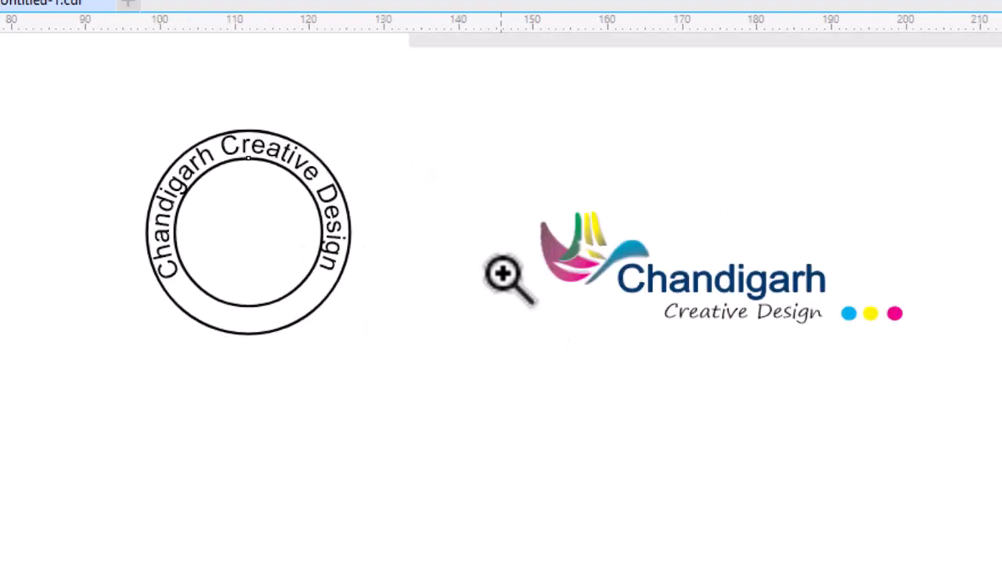
left_click_drag(98, 80, 486, 415)
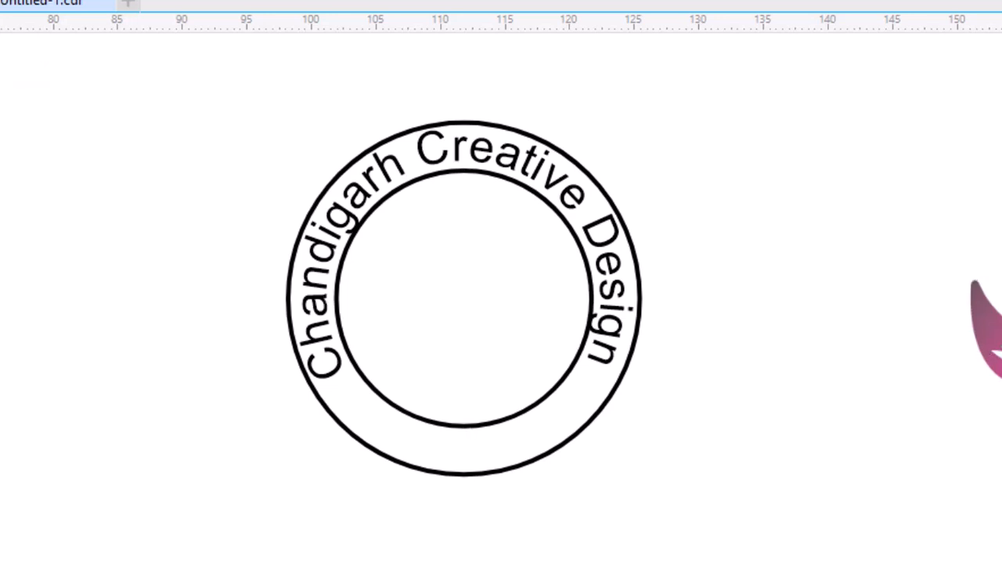
left_click_drag(1001, 346, 854, 224)
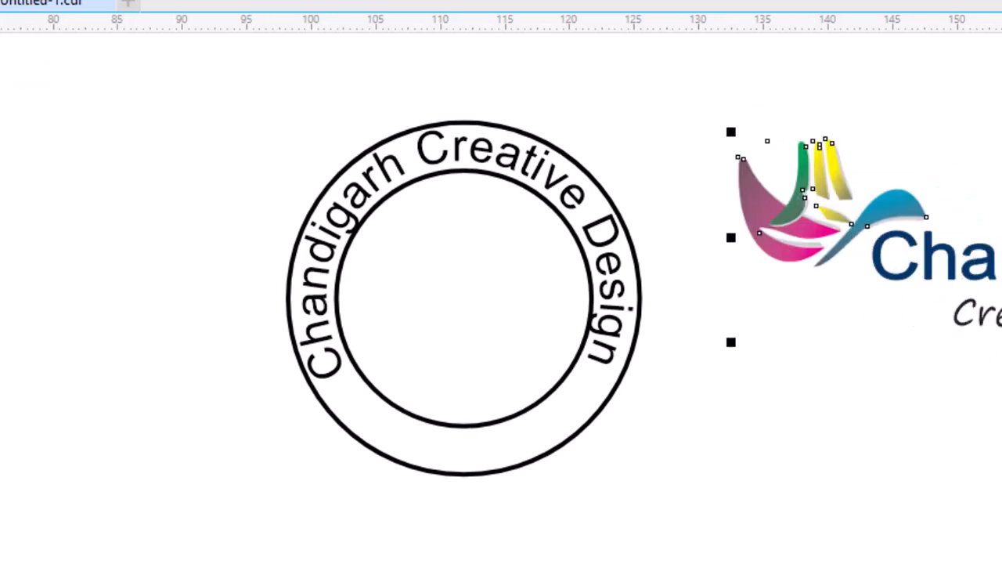
right_click(711, 286)
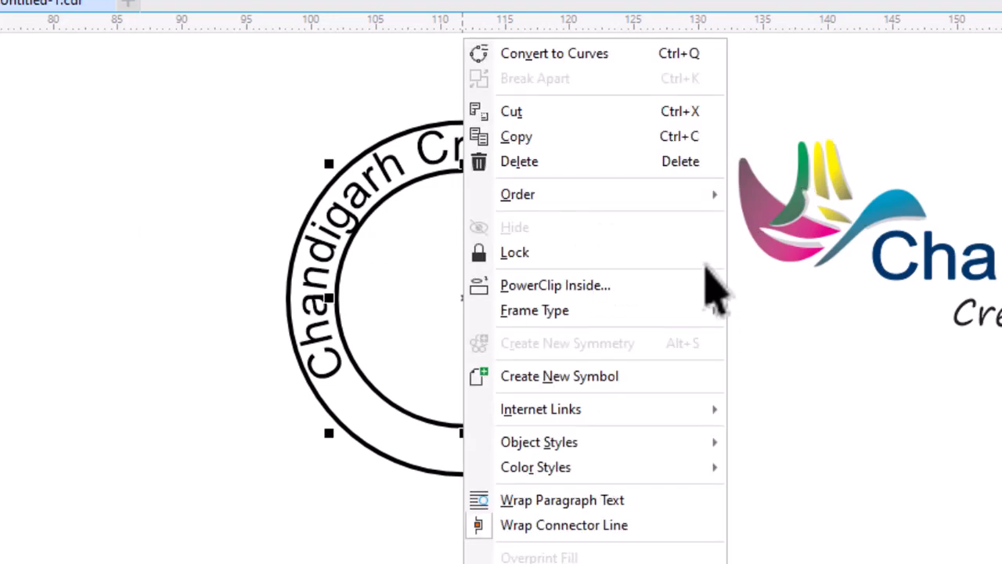
key("Escape")
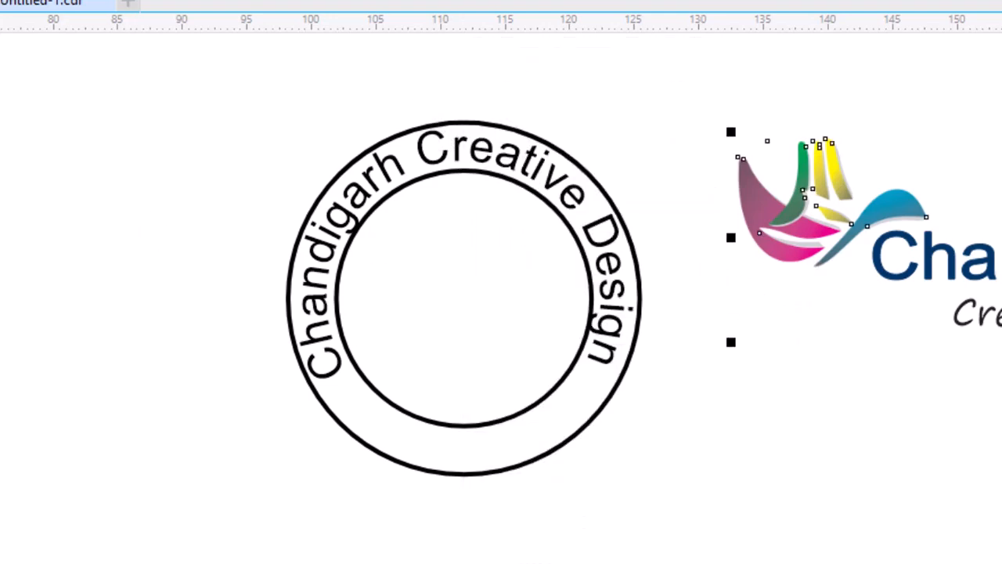
Select the whole colourful Chandigarh Creative Design logo and ungroup it one level.
scroll(943, 167, "down", 3)
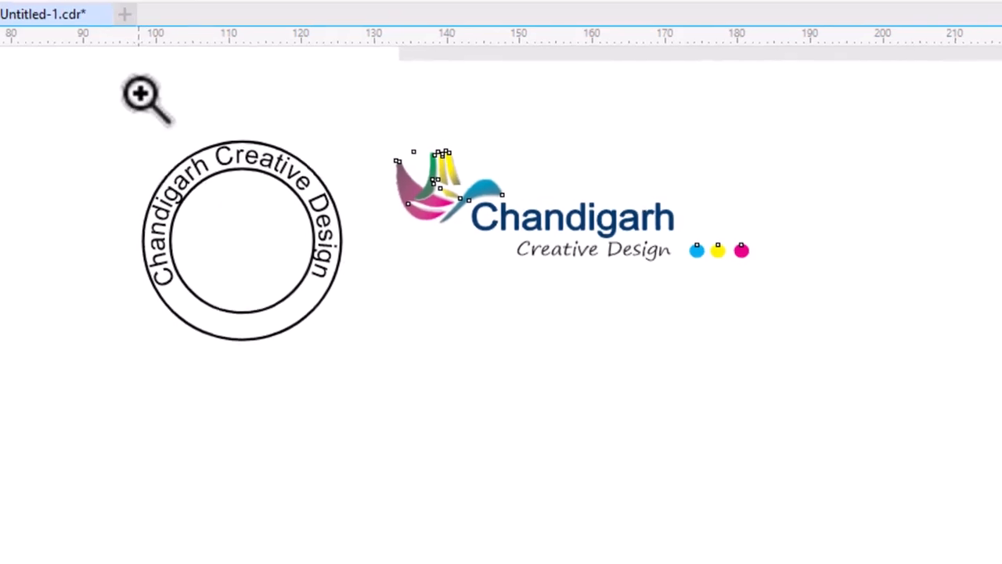
left_click_drag(503, 412, 745, 437)
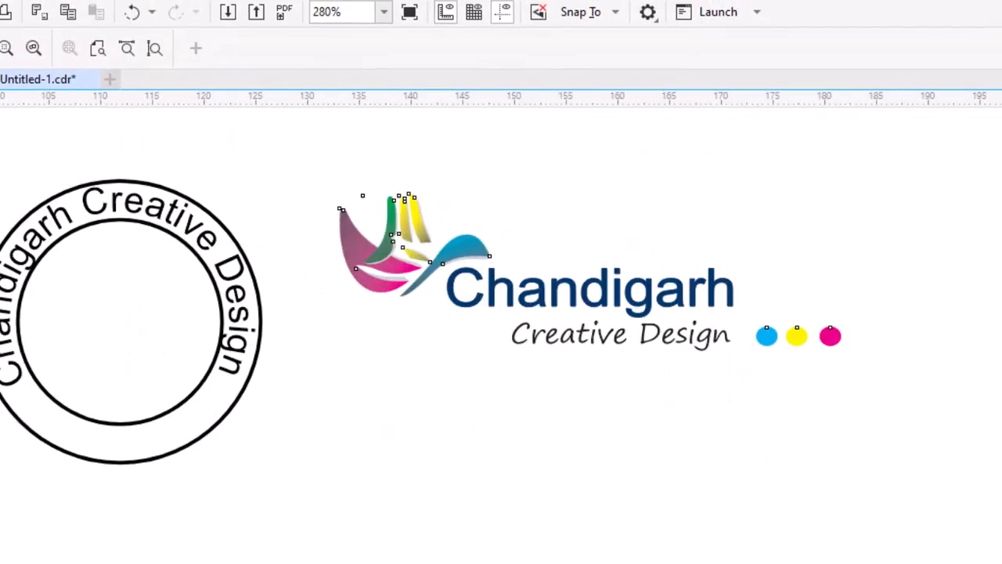
key("space")
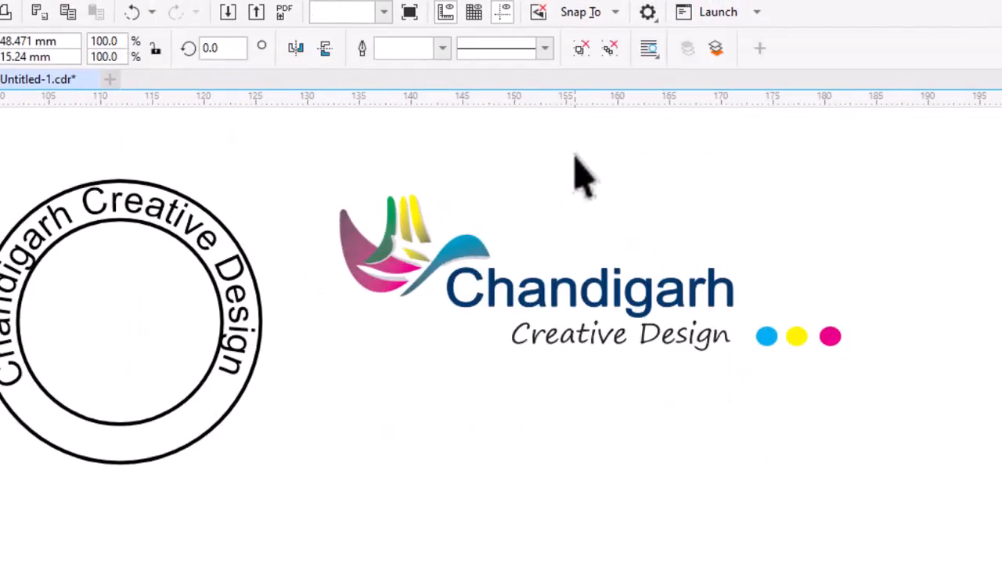
left_click(579, 305)
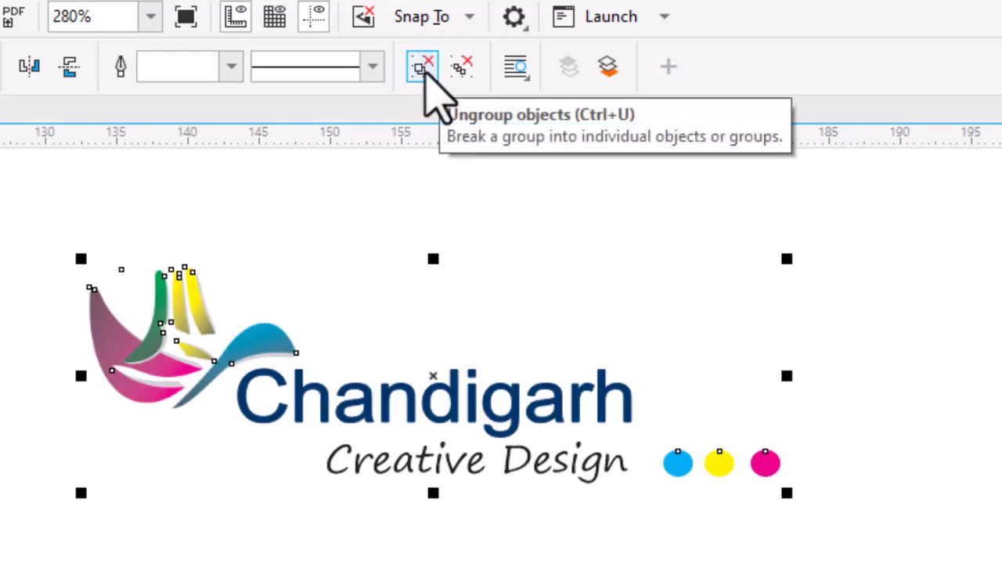
left_click(169, 420)
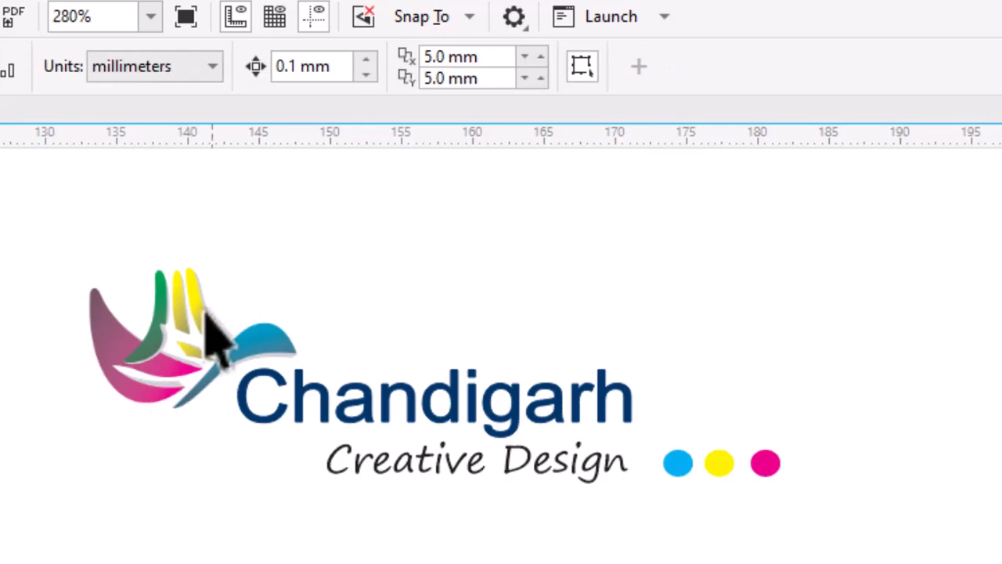
left_click(174, 375)
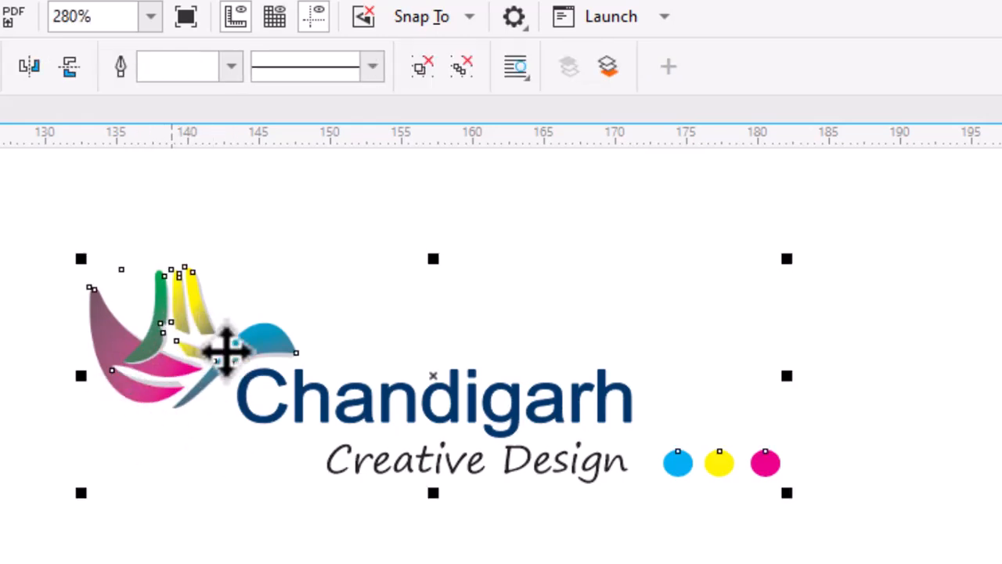
left_click(183, 489)
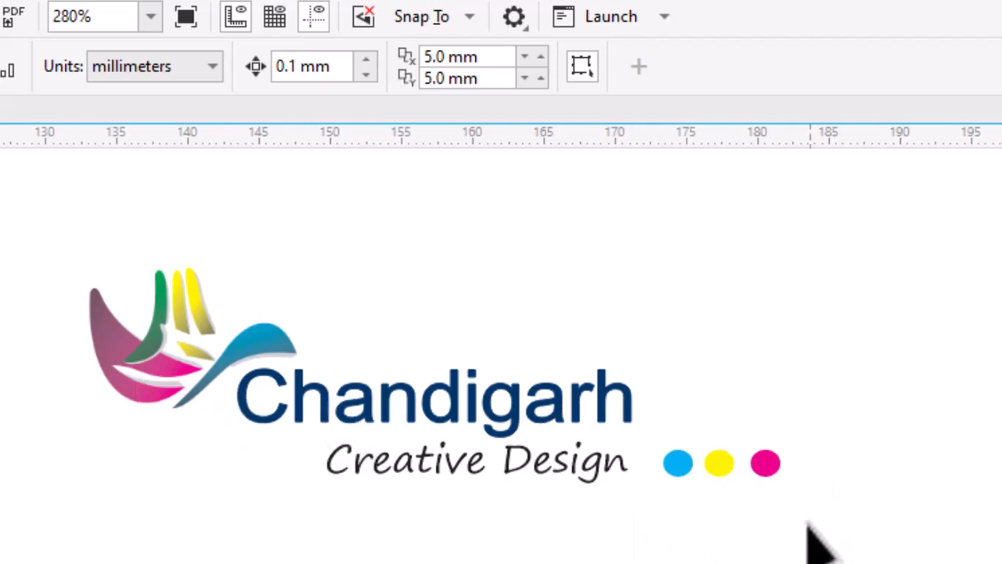
left_click(292, 405)
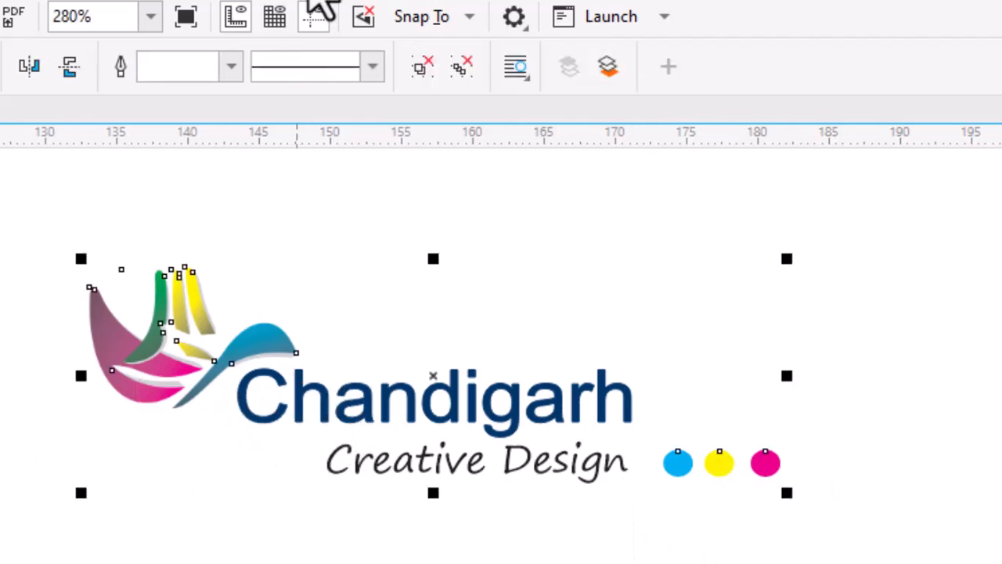
left_click(420, 68)
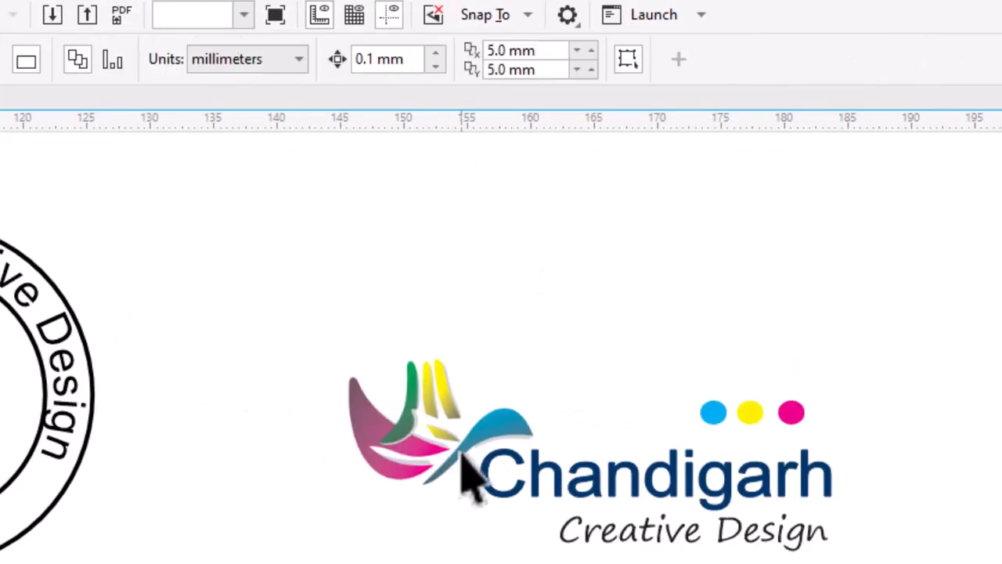
Move the logo's bird symbol, "Chandigarh" word, "Creative Design" tagline and three coloured dots apart from each other.
left_click_drag(456, 444, 272, 297)
left_click_drag(597, 513, 362, 478)
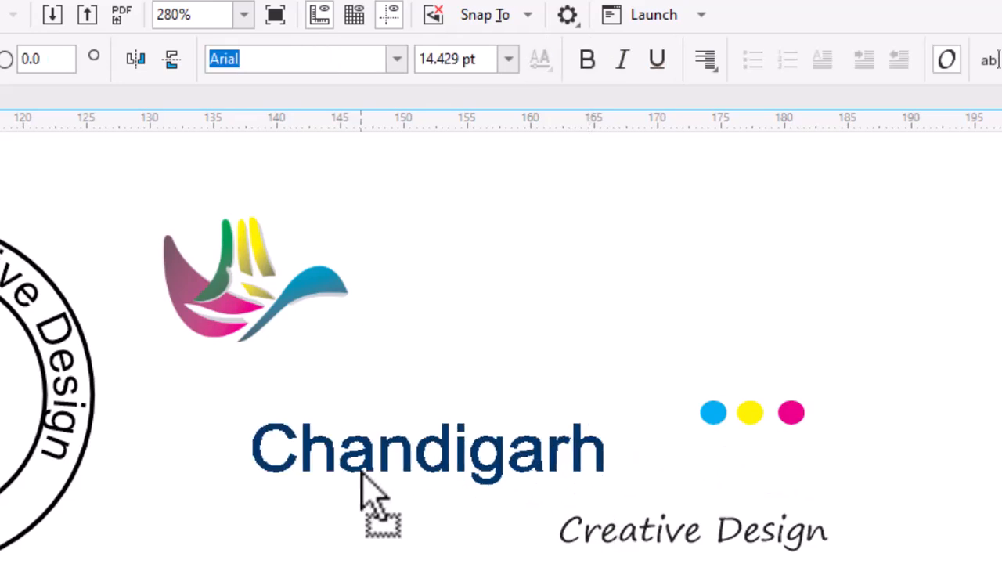
left_click_drag(576, 532, 557, 559)
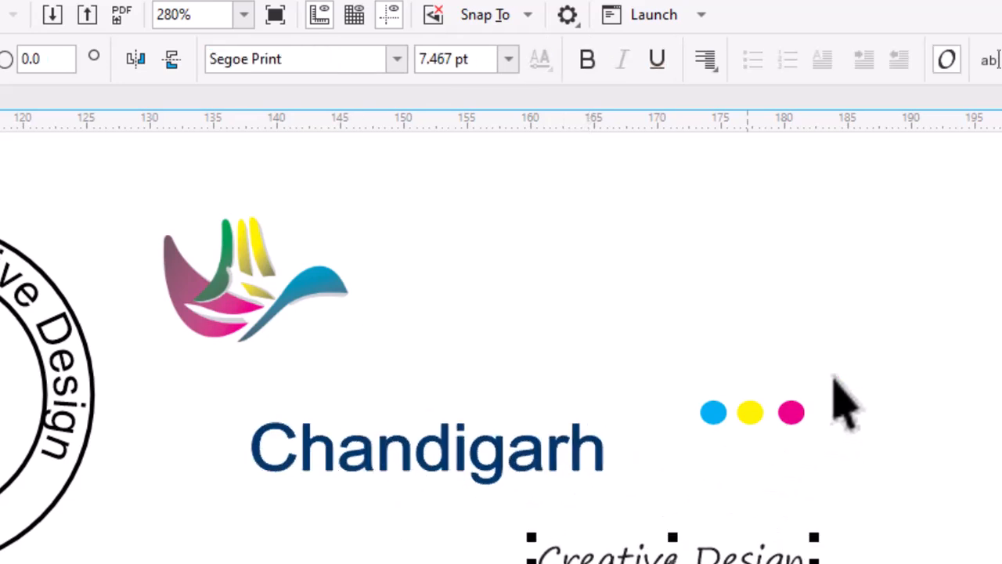
left_click(785, 415)
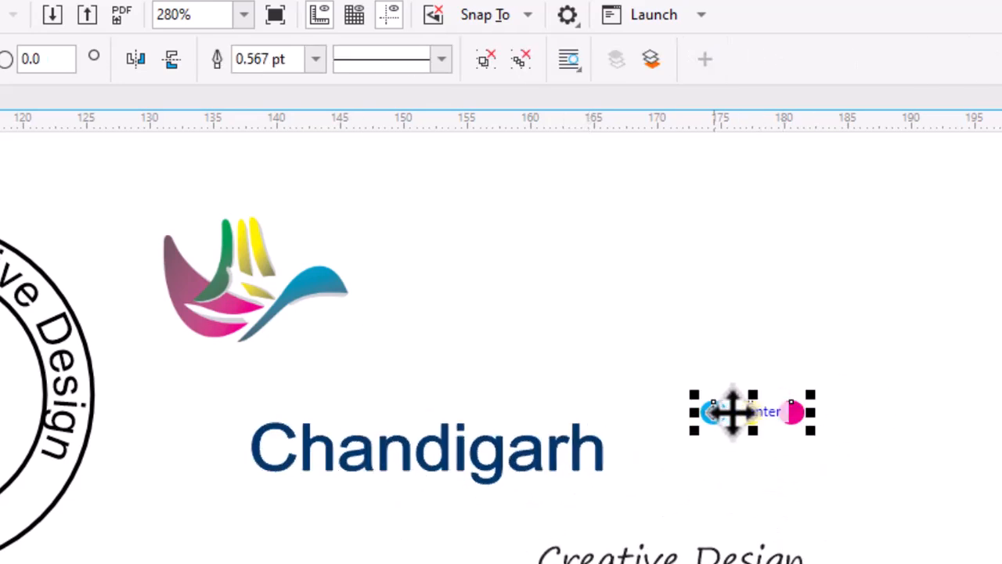
left_click_drag(731, 411, 767, 366)
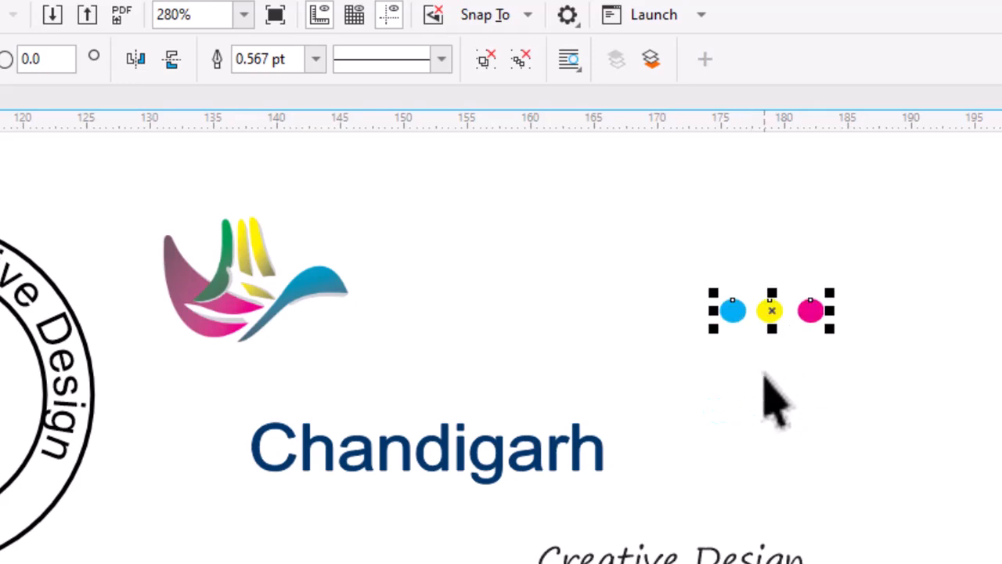
Undo the moves of the bird symbol, the two text lines and the coloured dots.
key("ctrl+z")
key("ctrl+z")
key("ctrl+z")
key("ctrl+z")
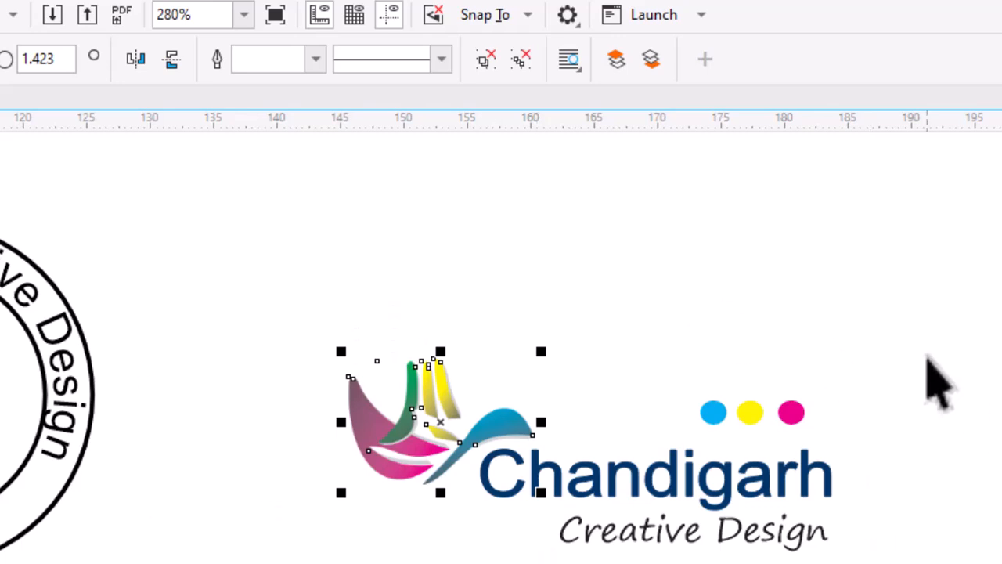
Select all parts of the colourful logo together, group them and deselect the group.
left_click_drag(926, 322, 210, 562)
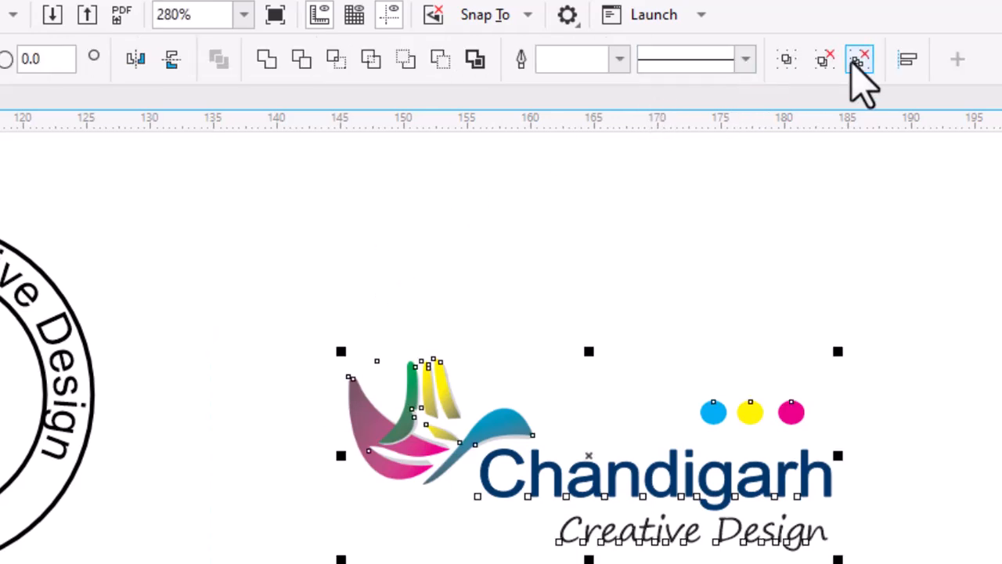
left_click(783, 61)
left_click(599, 510)
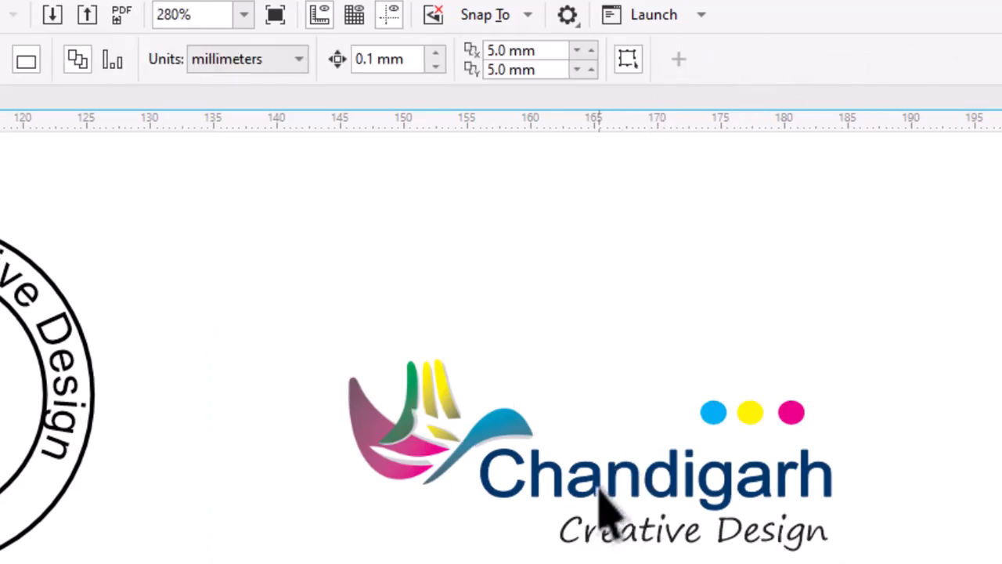
Ungroup all levels of the colourful logo at once and deselect its parts.
left_click(586, 527)
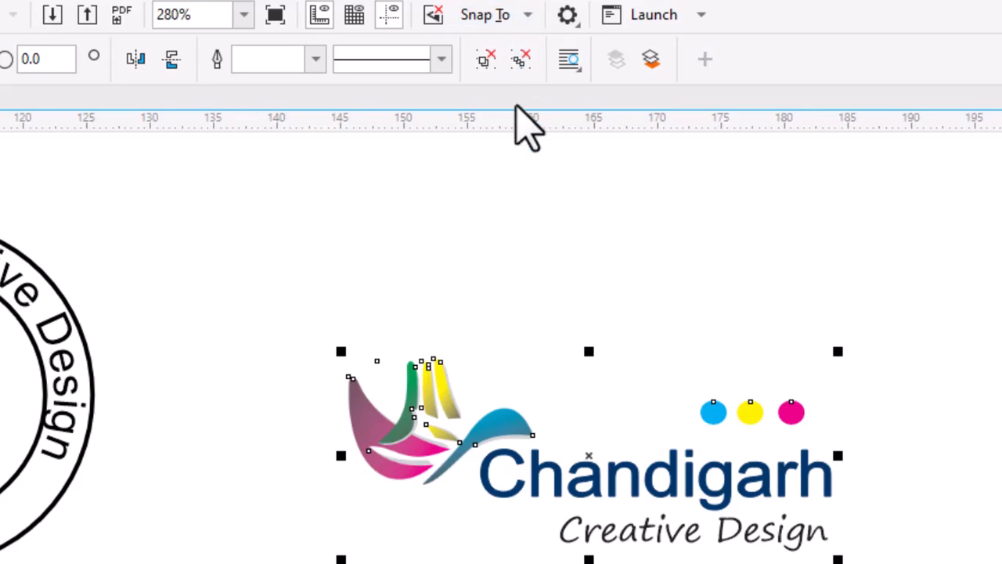
left_click(520, 60)
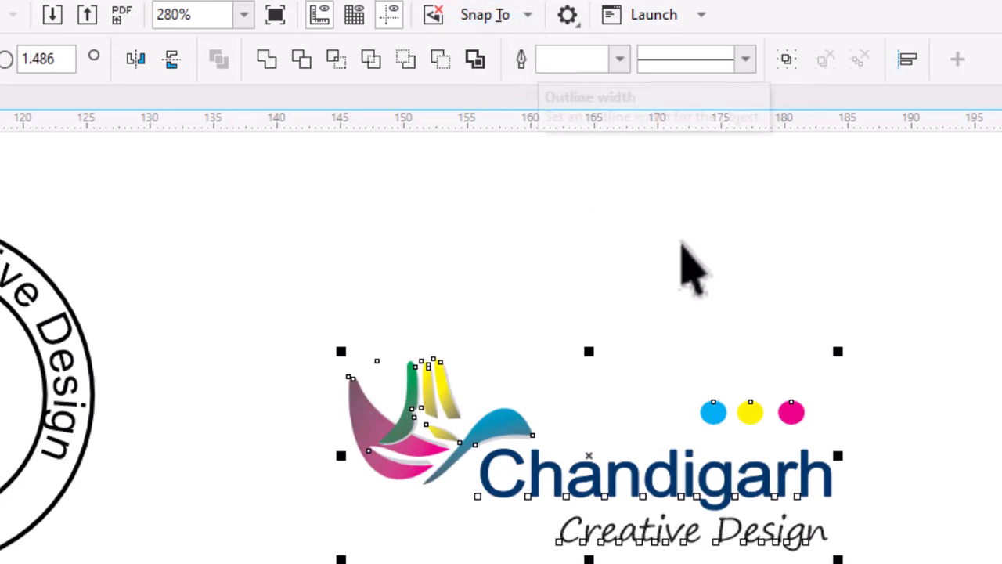
left_click(806, 264)
Move the bird symbol's green, magenta, blue and small yellow pieces away from their places and deselect them.
left_click_drag(393, 436, 309, 306)
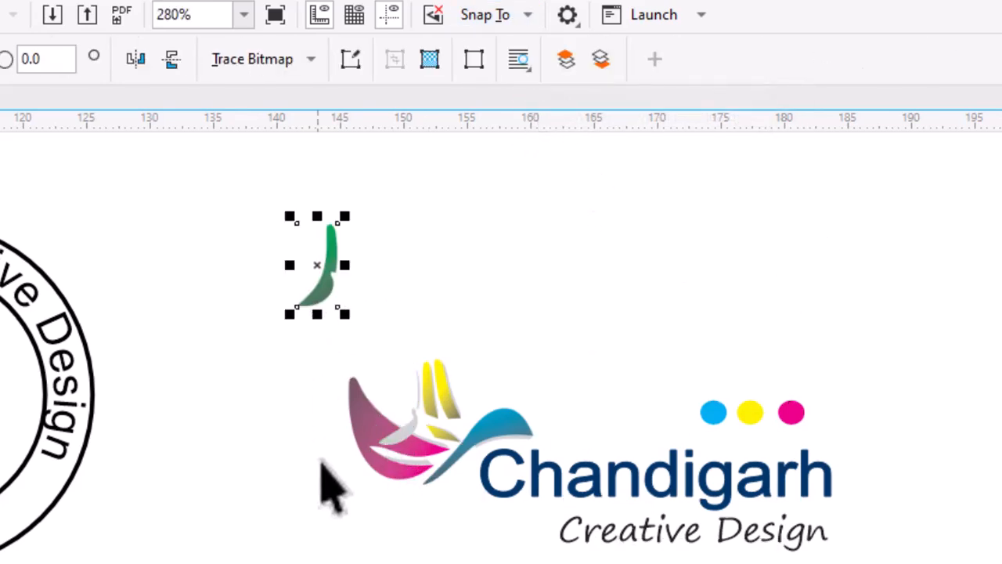
left_click_drag(364, 403, 255, 452)
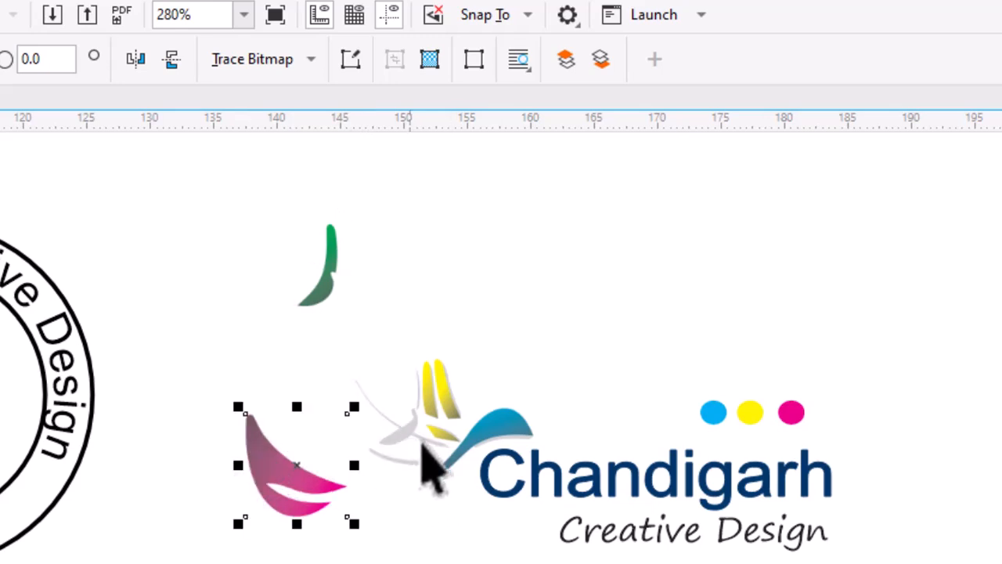
left_click_drag(476, 443, 440, 494)
left_click_drag(440, 431, 472, 396)
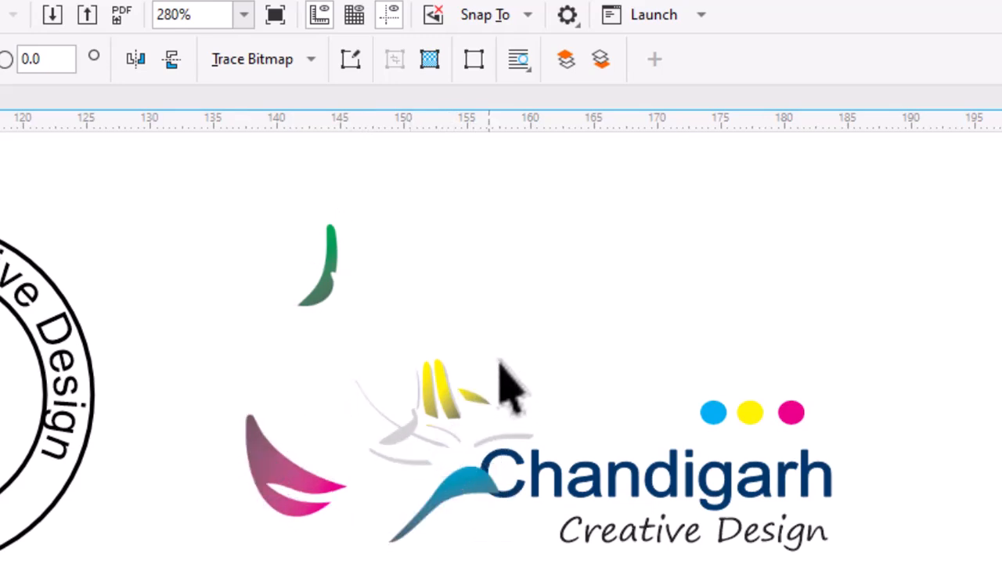
left_click(515, 479)
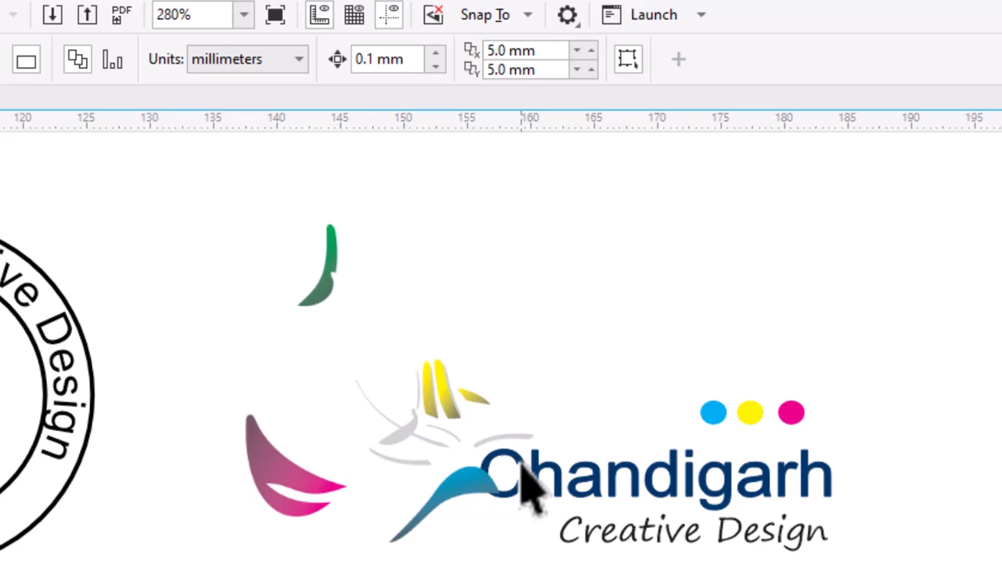
Undo the moves of the bird symbol's green, magenta, blue and small yellow pieces.
key("ctrl+z")
key("ctrl+z")
key("ctrl+z")
key("ctrl+z")
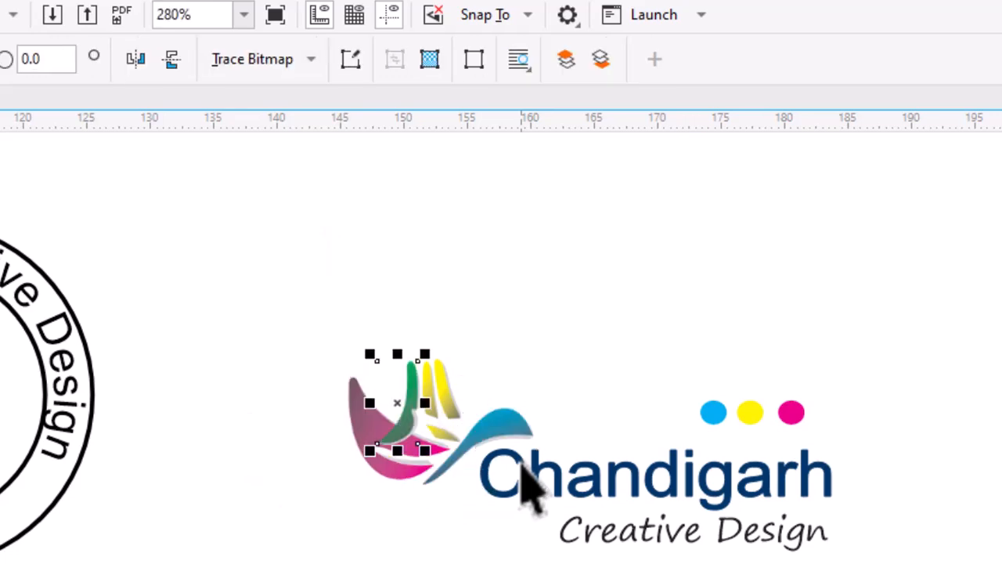
Ungroup the colourful logo by one level and deselect its parts.
left_click(523, 479)
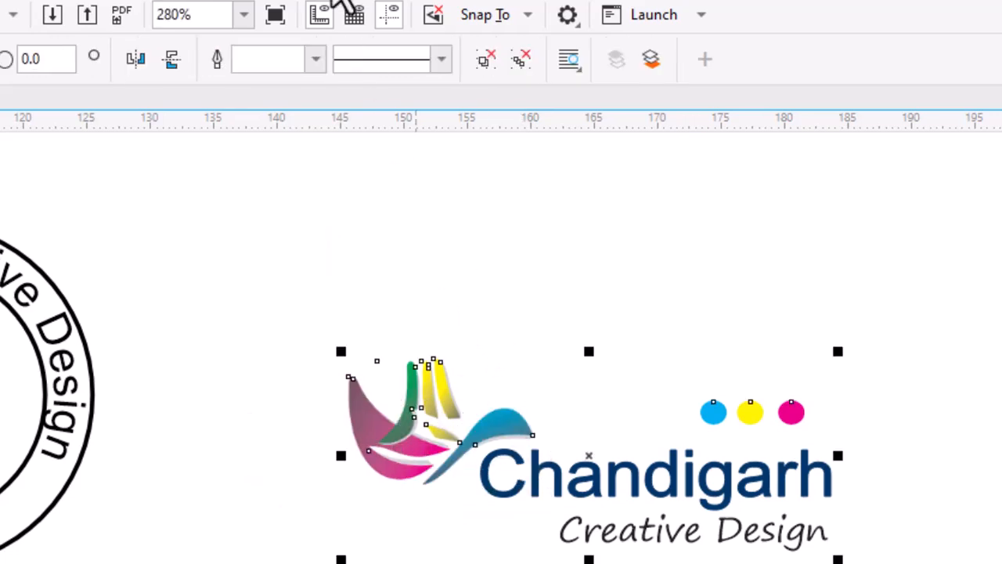
left_click(678, 439)
left_click(677, 488)
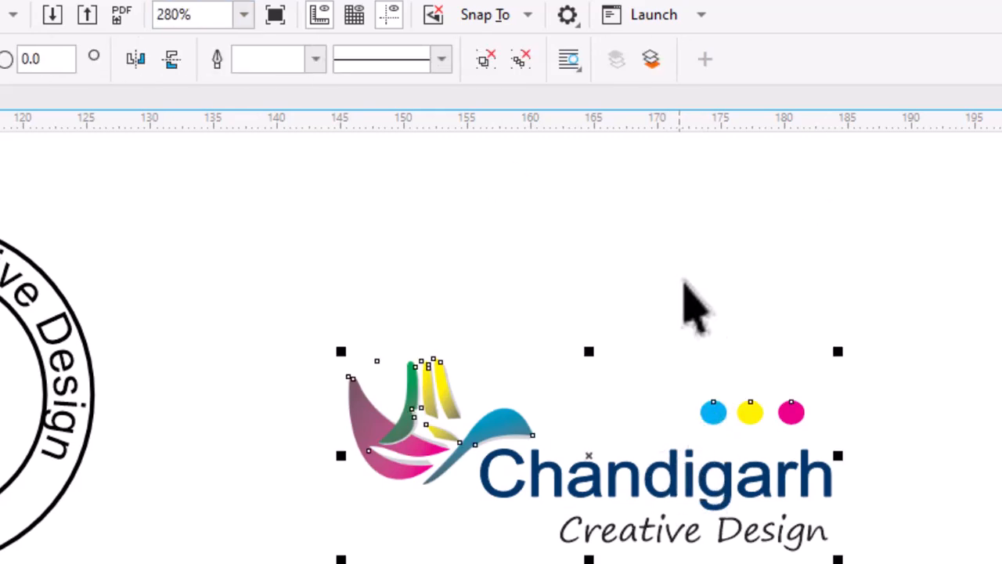
left_click(485, 61)
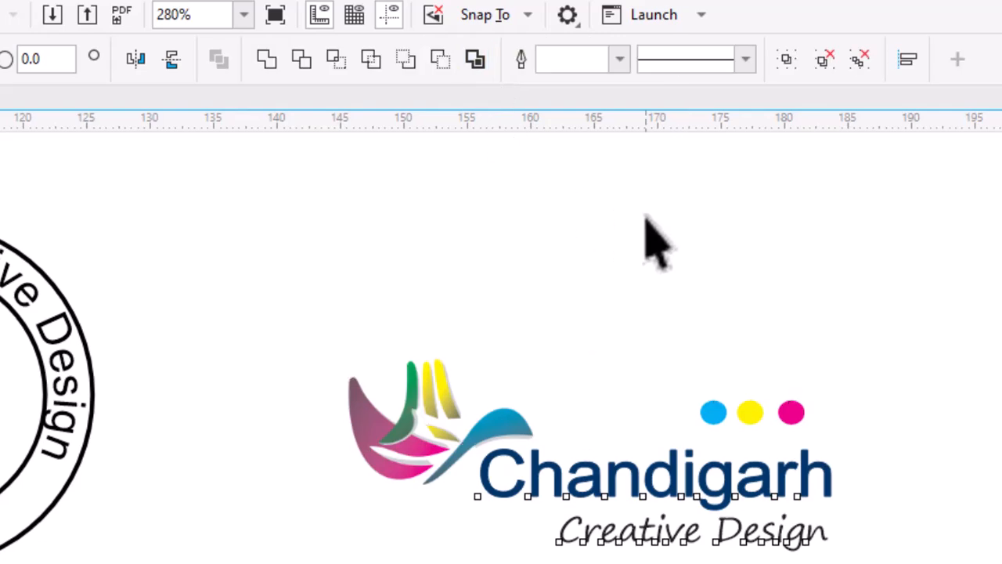
left_click(644, 217)
Move the grouped bird symbol from the logo into the ring's inner circle and enlarge it slightly.
left_click(398, 419)
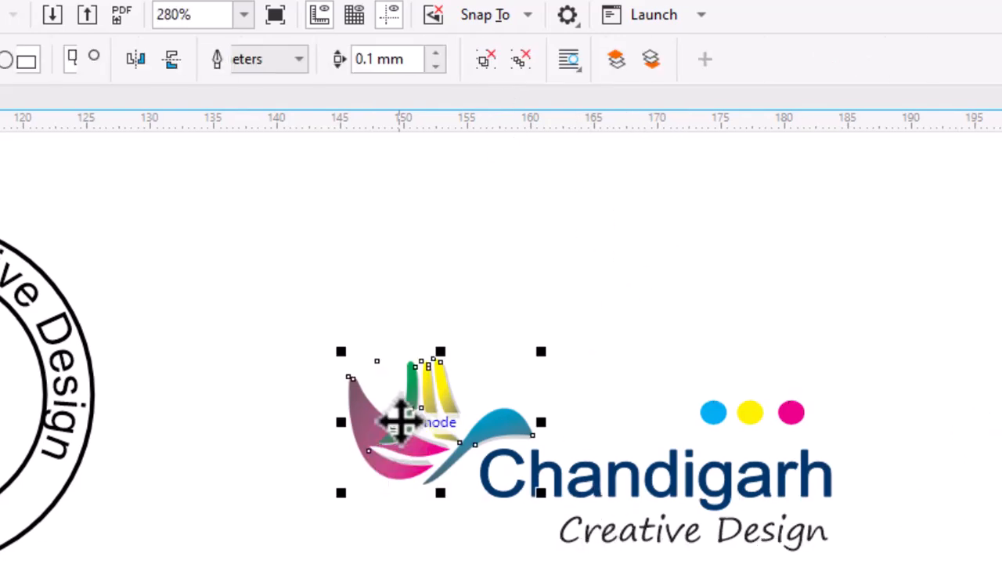
left_click_drag(431, 403, 124, 382)
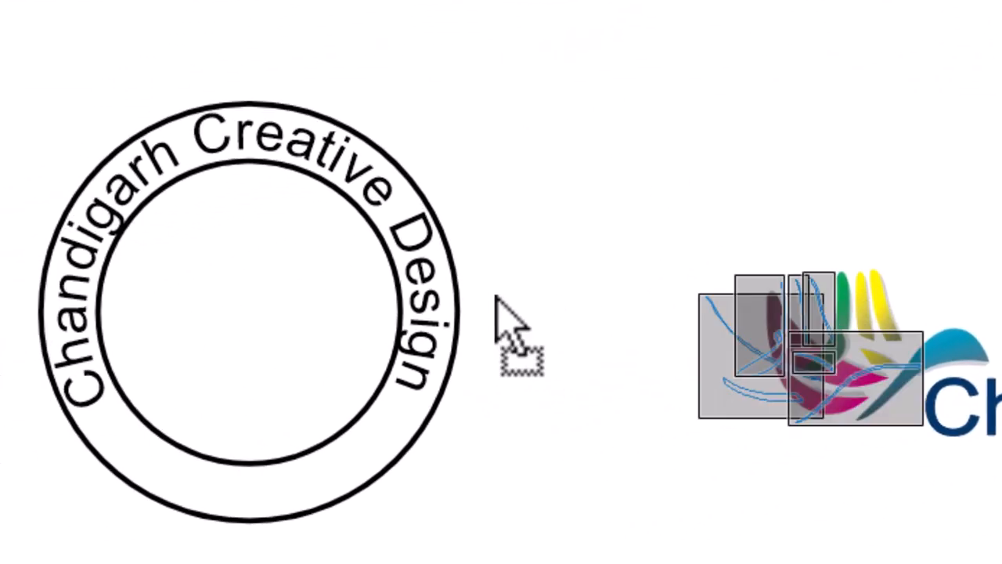
left_click_drag(494, 297, 231, 276)
left_click_drag(348, 249, 350, 251)
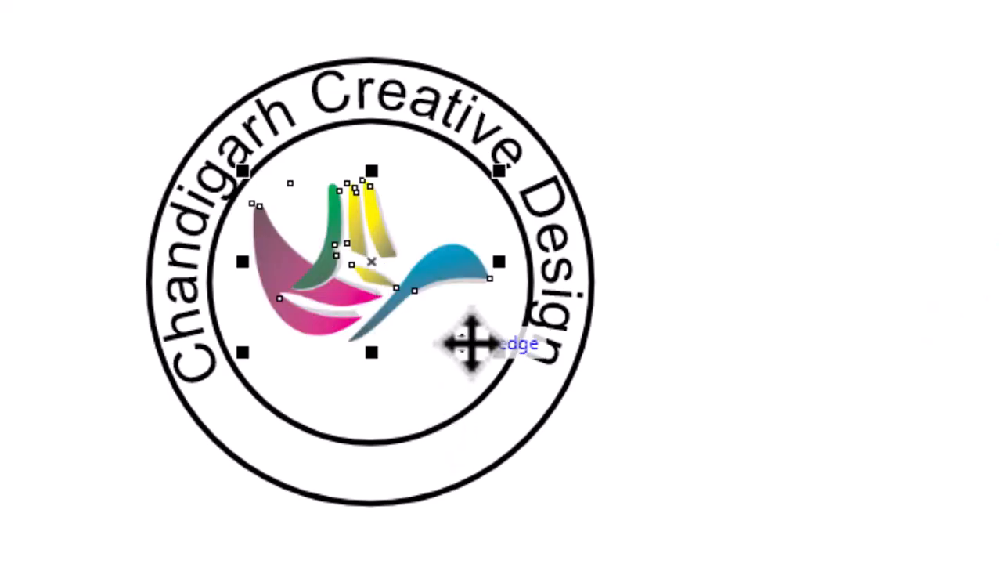
left_click_drag(506, 356, 517, 373)
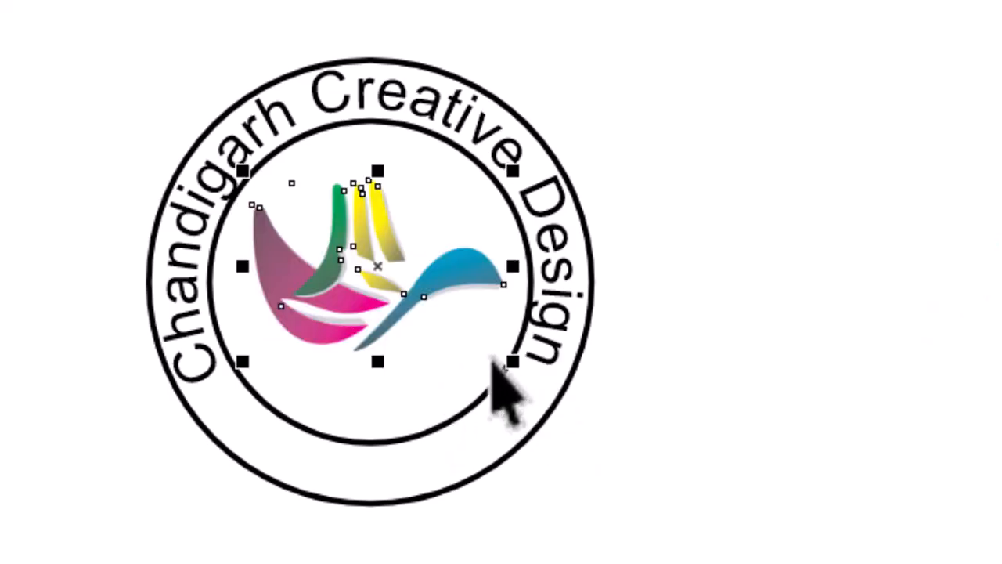
Centre the bird symbol horizontally and vertically on the inner circle and deselect both.
left_click(507, 215, "shift")
key("e")
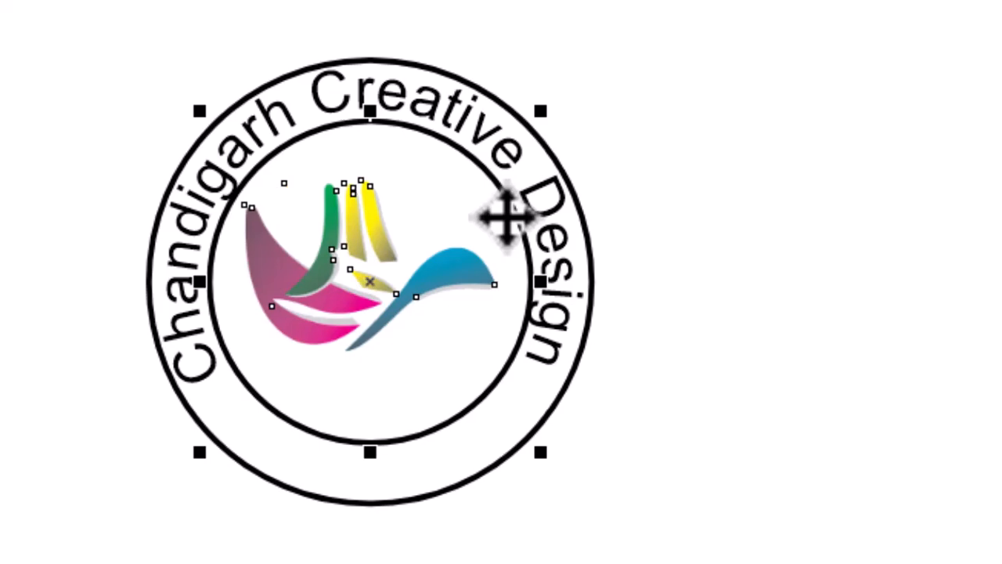
key("c")
left_click(697, 146)
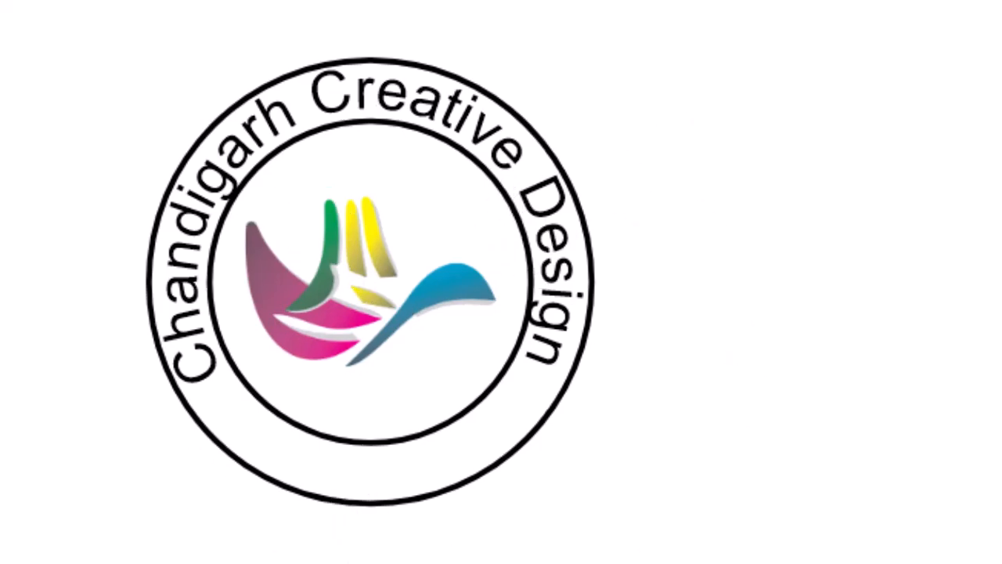
Draw a black five-pointed star in the empty area beside the round logo and shrink it to about 2.5 mm.
key("z")
right_click(684, 308)
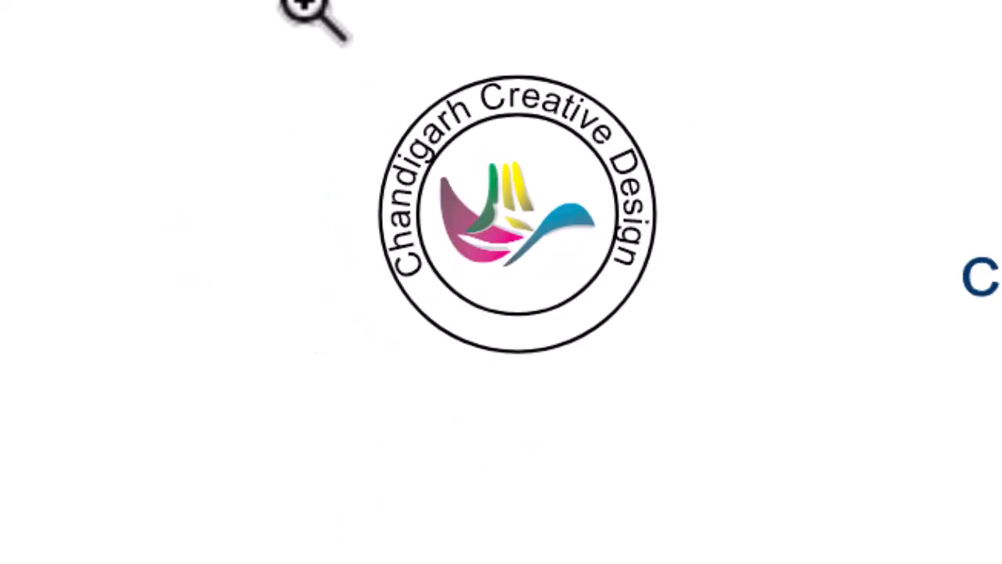
left_click_drag(305, 51, 702, 394)
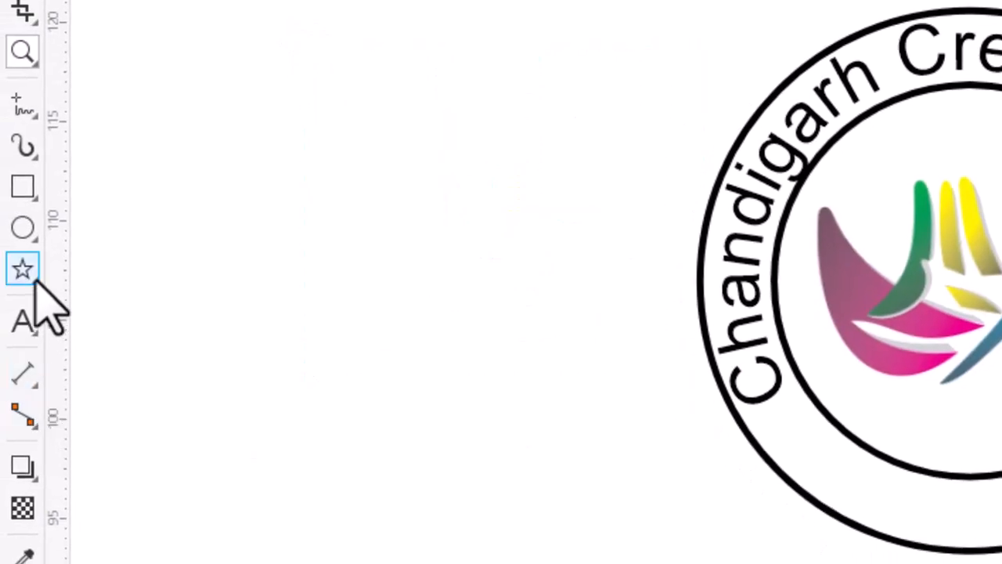
left_click(23, 270)
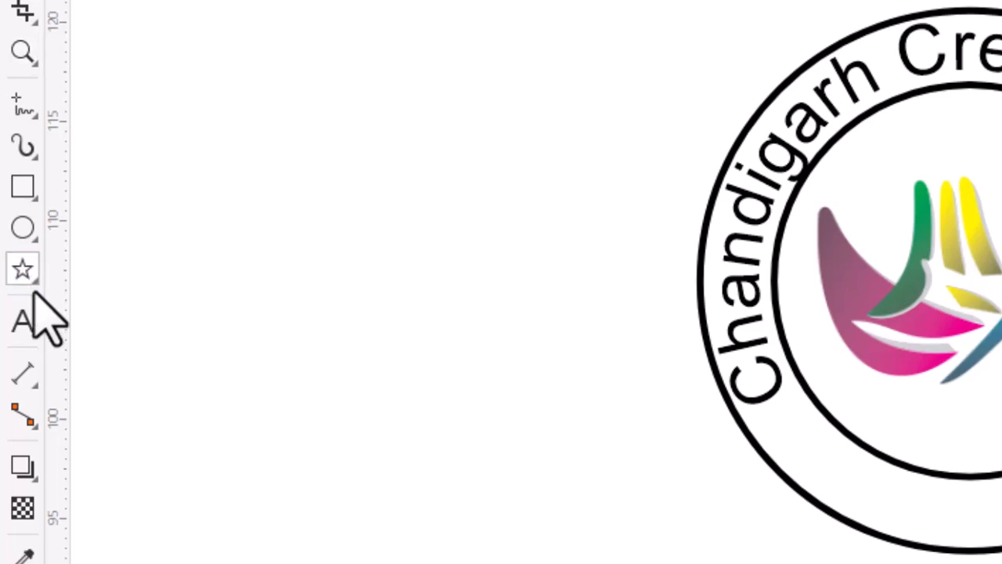
left_click(34, 280)
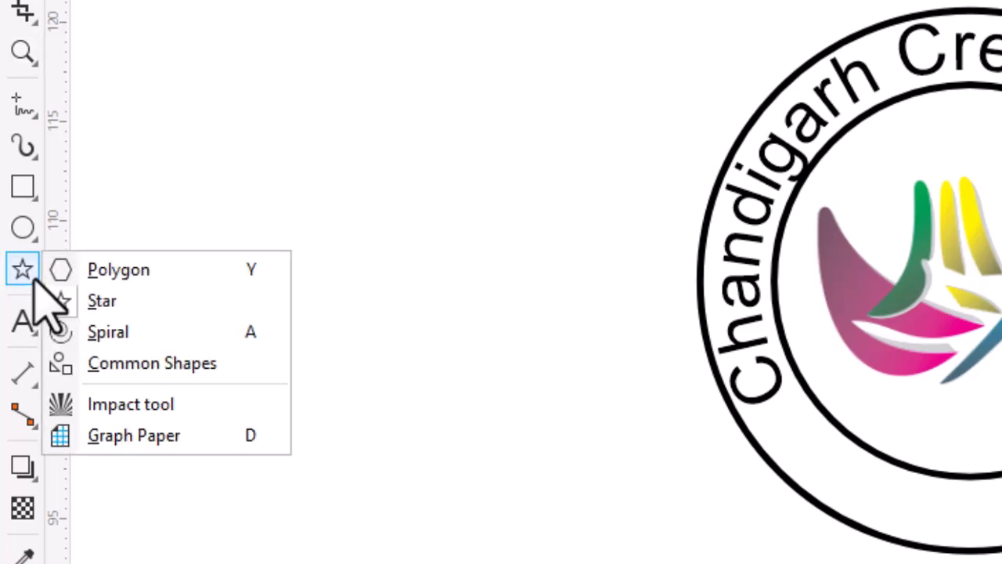
left_click(109, 274)
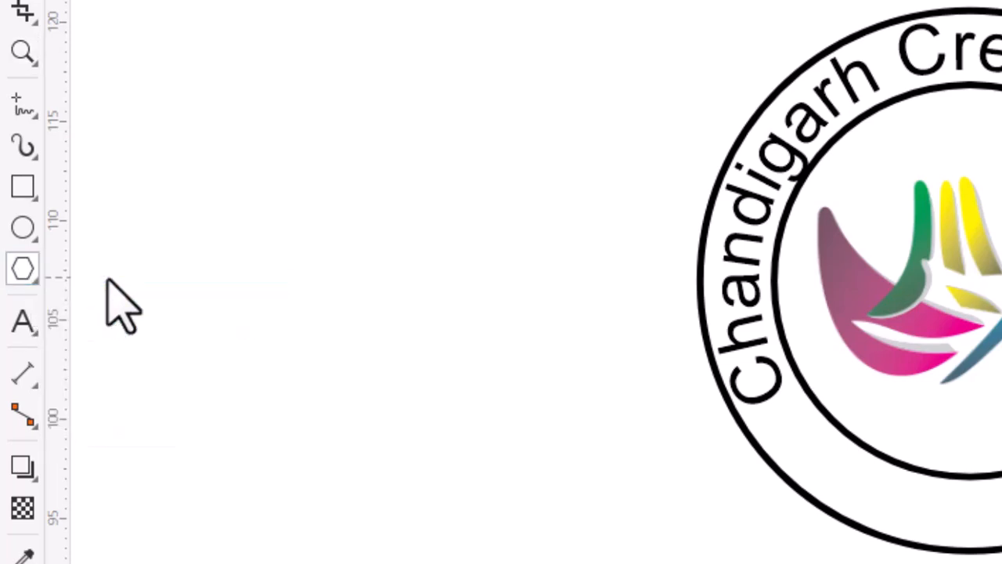
left_click(35, 282)
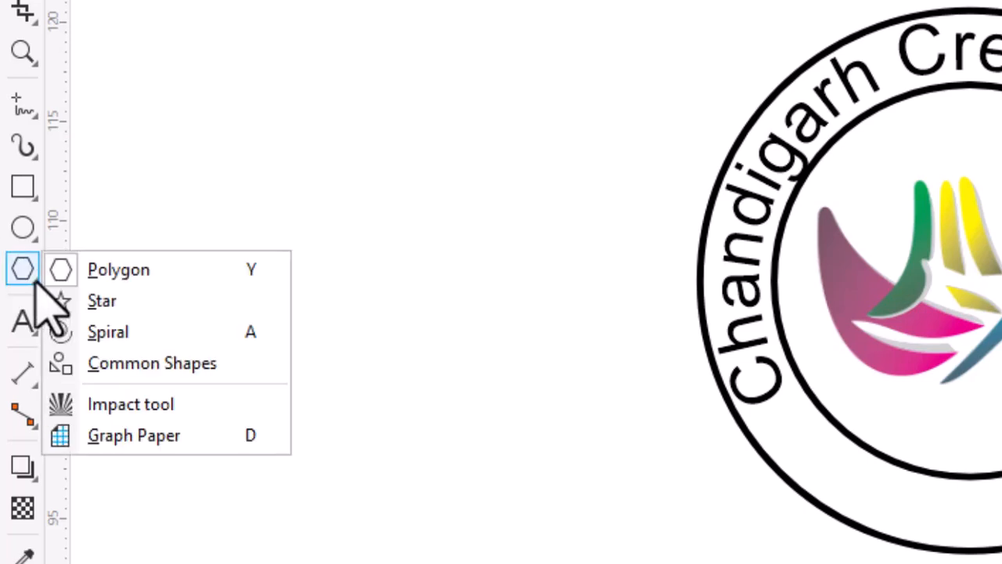
left_click(110, 302)
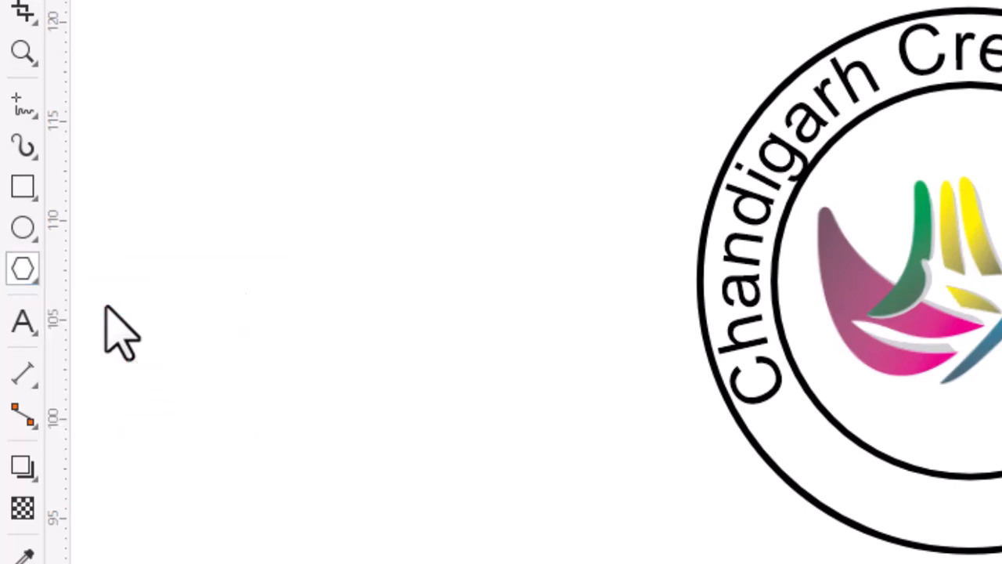
left_click_drag(499, 170, 537, 205)
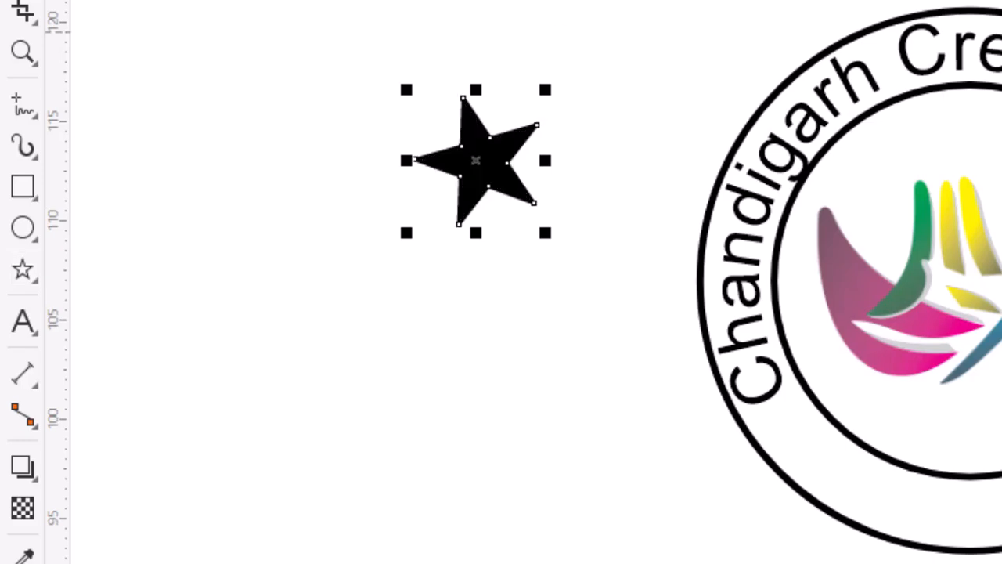
left_click_drag(546, 90, 512, 169)
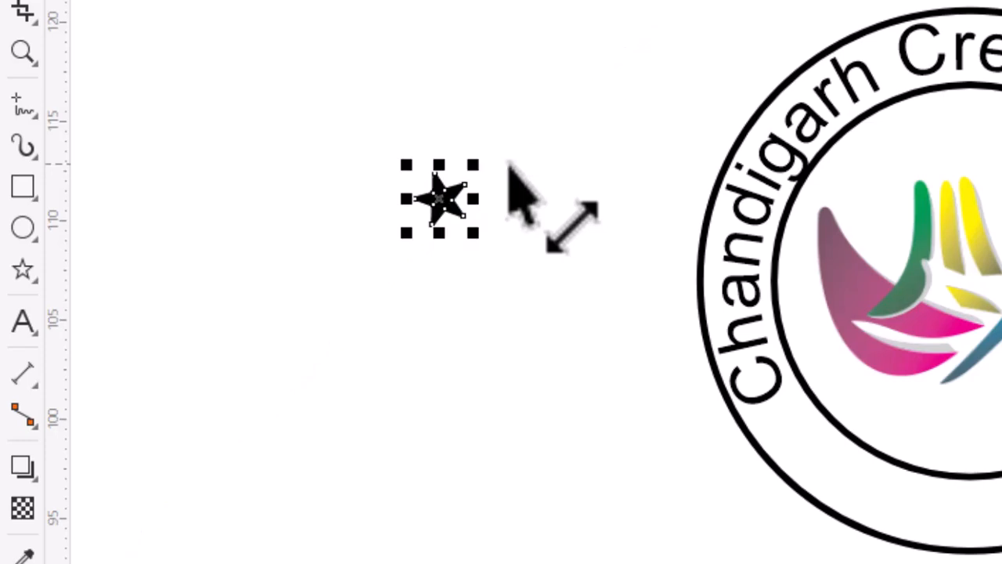
Place three copies of the star in a curved row along the lower part of the ring band.
left_click_drag(440, 198, 995, 543)
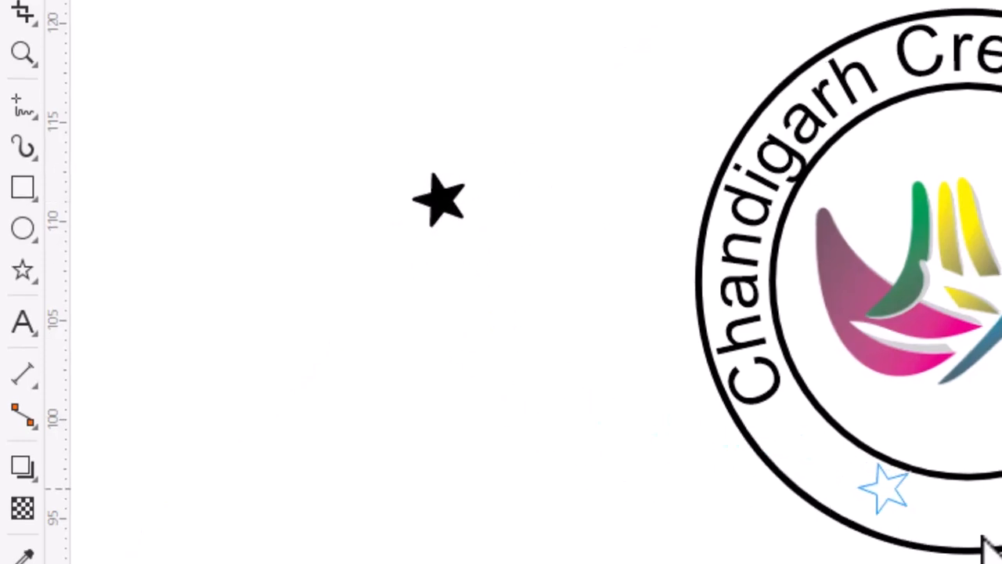
left_click_drag(857, 548, 828, 533)
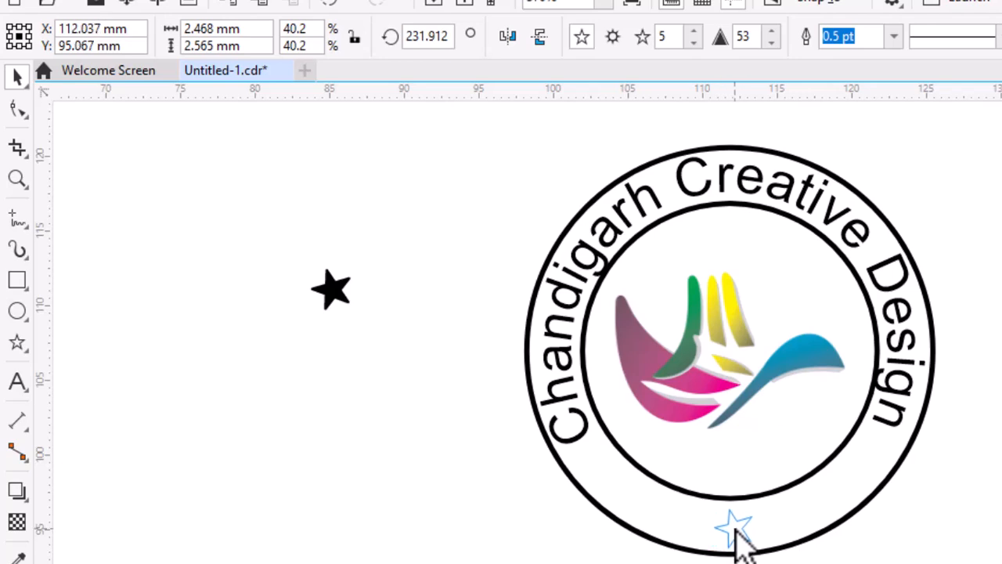
left_click_drag(731, 521, 655, 509)
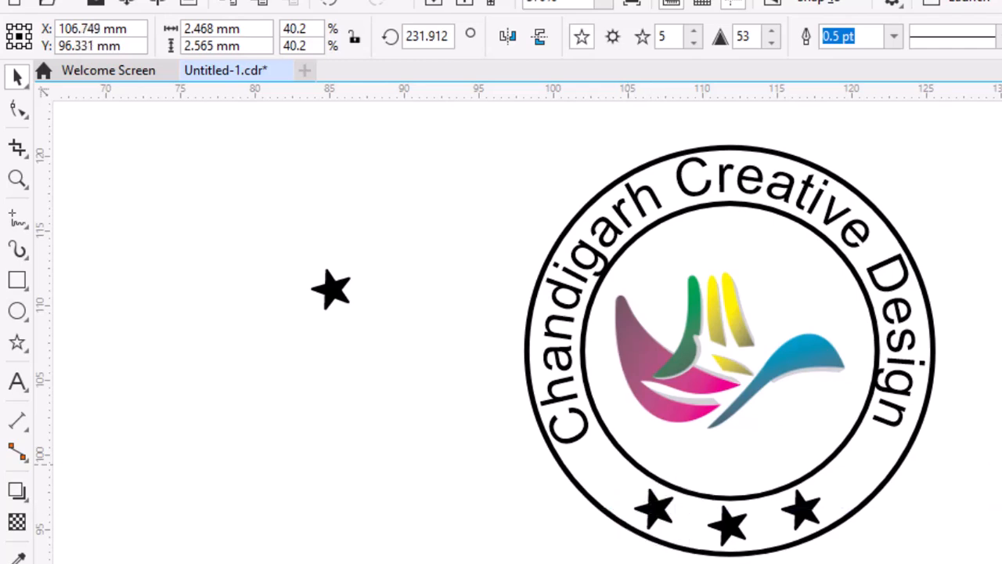
Enlarge the bird symbol inside the inner circle to about 16.8 by 12 mm and deselect it.
left_click(784, 360)
left_click_drag(853, 262, 876, 249)
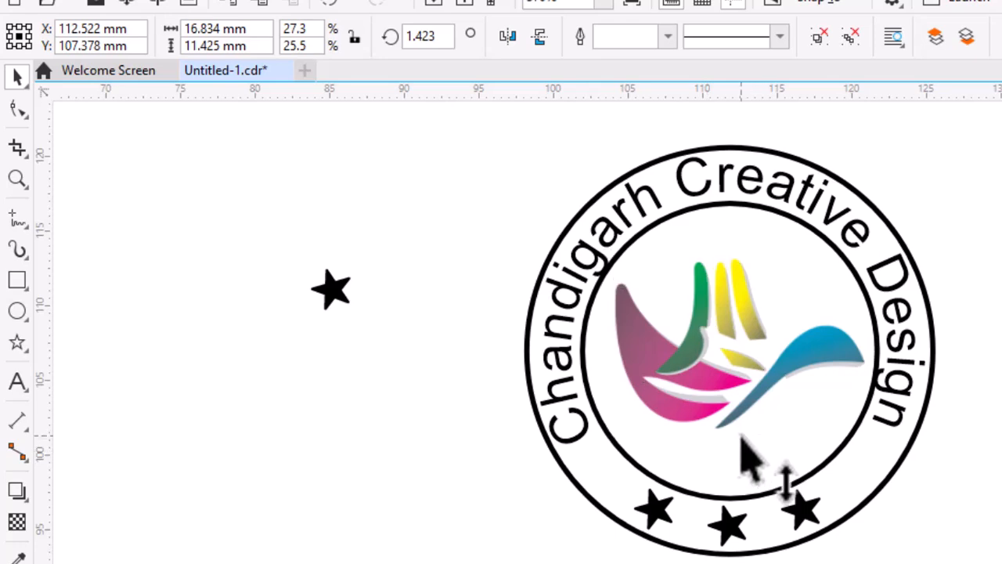
left_click_drag(742, 435, 741, 446)
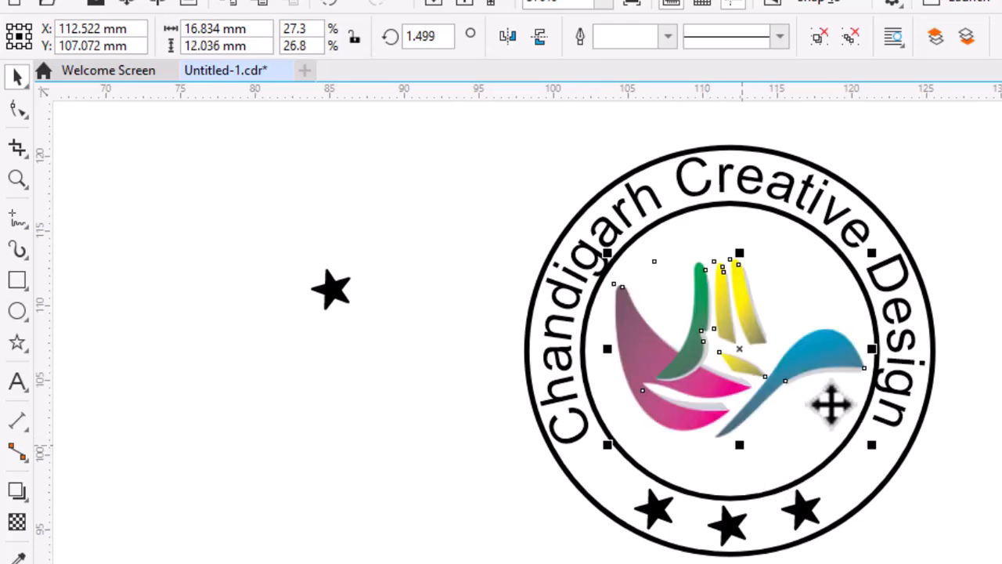
key("Escape")
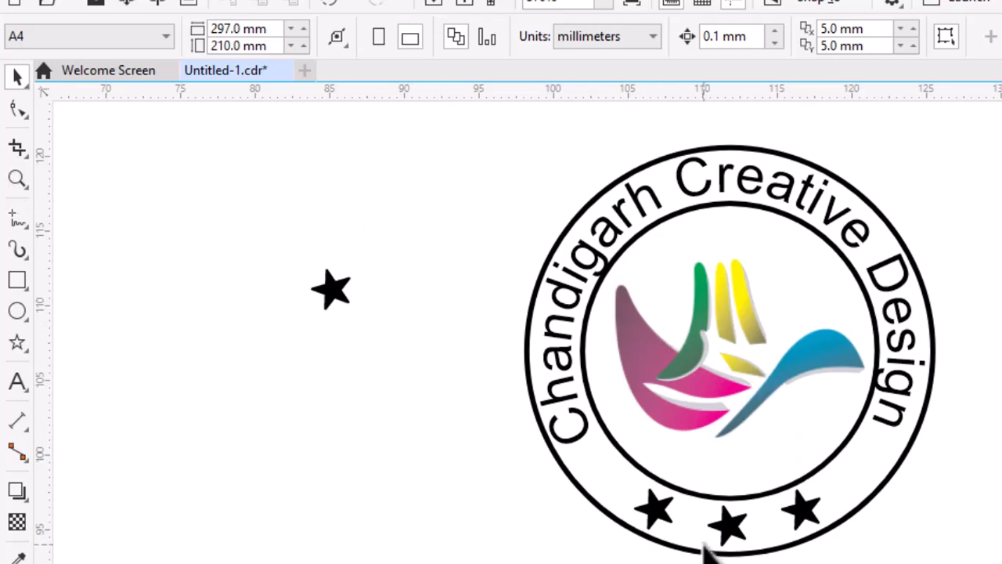
Delete the original star left outside the round logo.
left_click(322, 306)
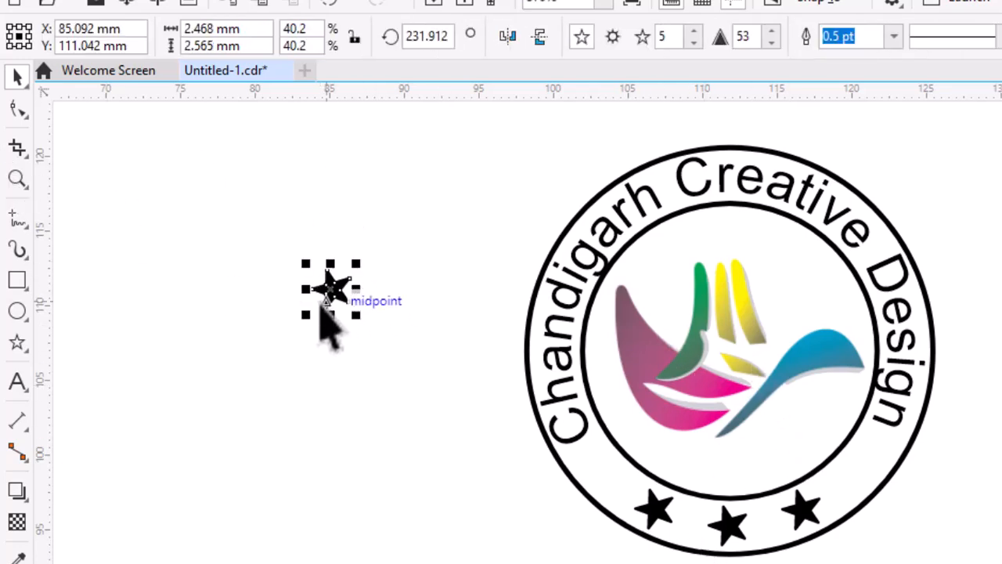
key("Delete")
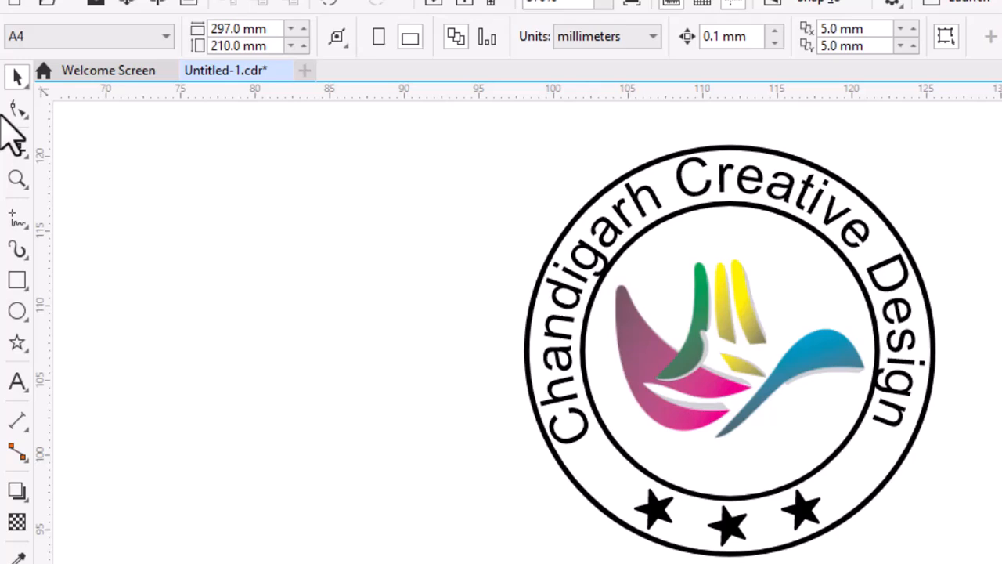
left_click(16, 178)
right_click(737, 357)
left_click_drag(274, 157, 603, 425)
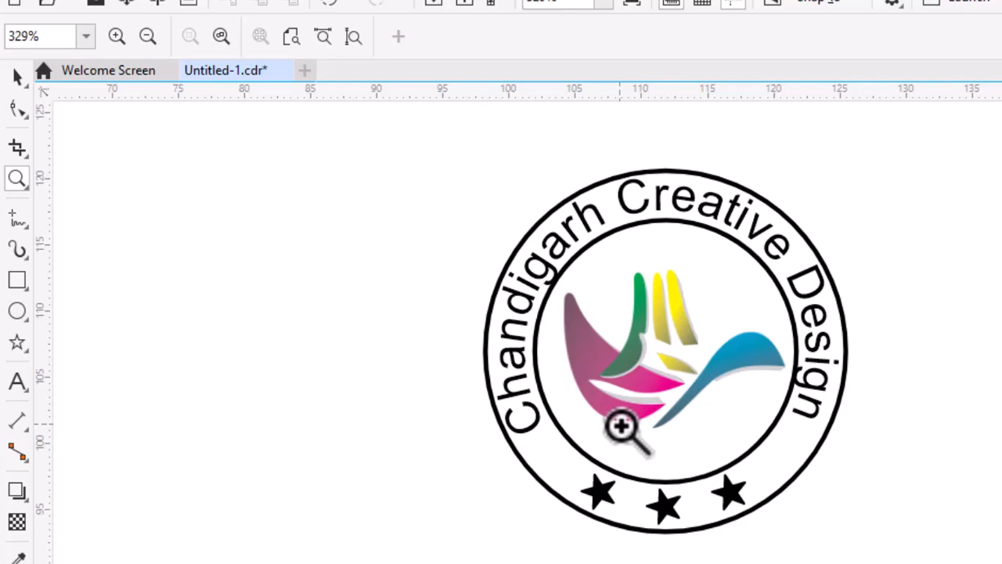
key("space")
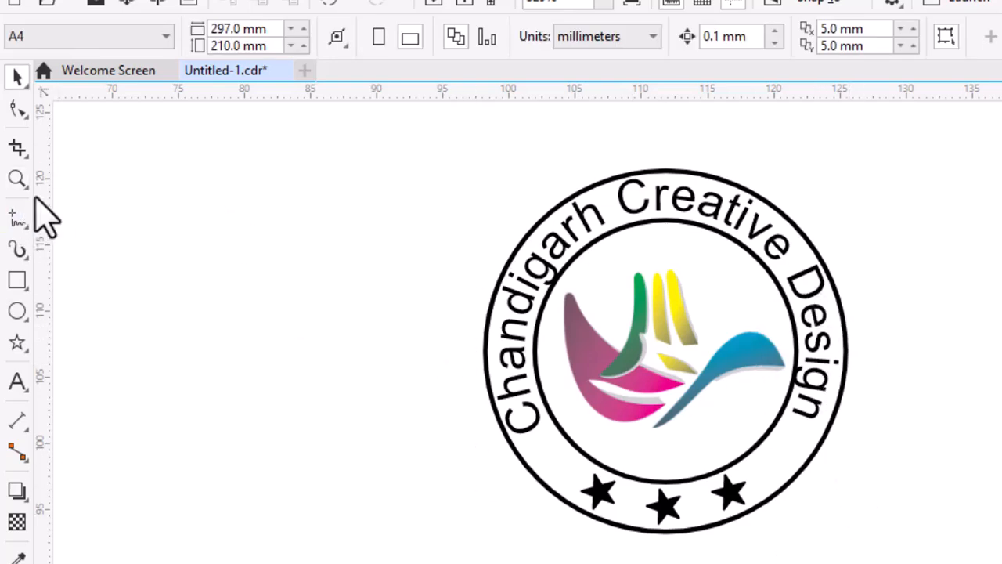
Copy the round logo's inner circle beyond the Chandigarh logo text, enlarge the copy to about 25.1 mm and deselect it.
left_click(17, 180)
right_click(803, 364)
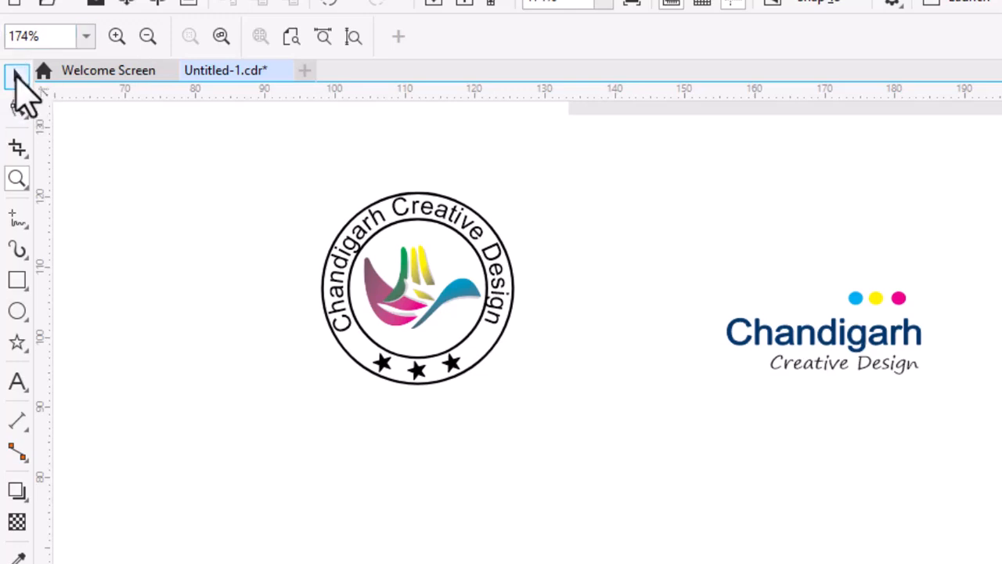
left_click(18, 77)
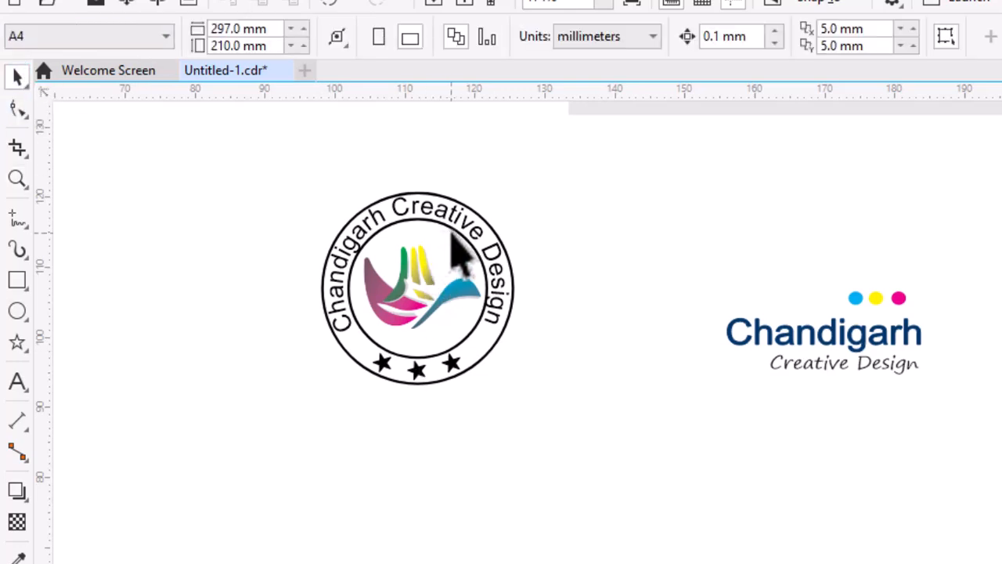
left_click(462, 255)
left_click_drag(417, 287, 1001, 343)
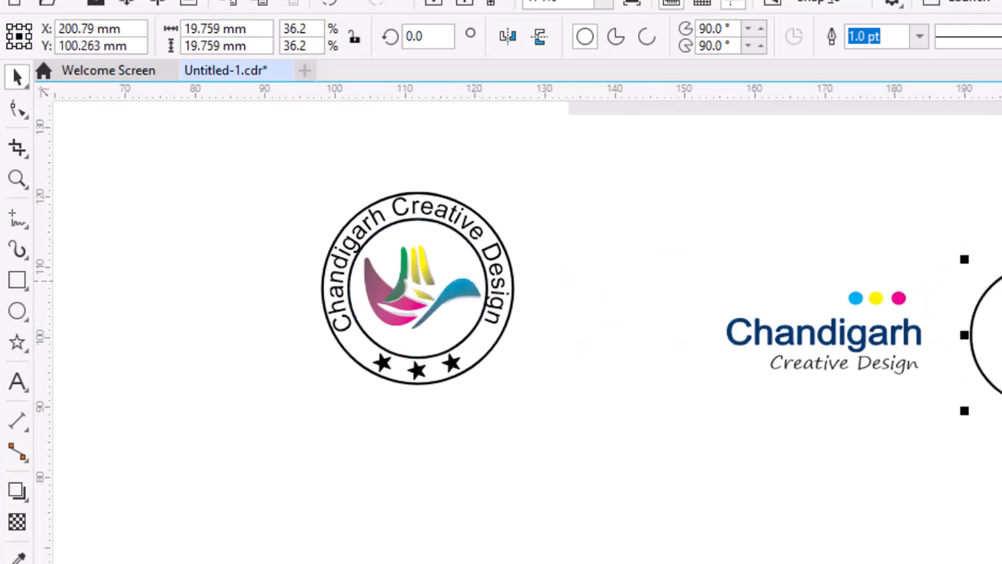
left_click_drag(1001, 259, 1001, 215)
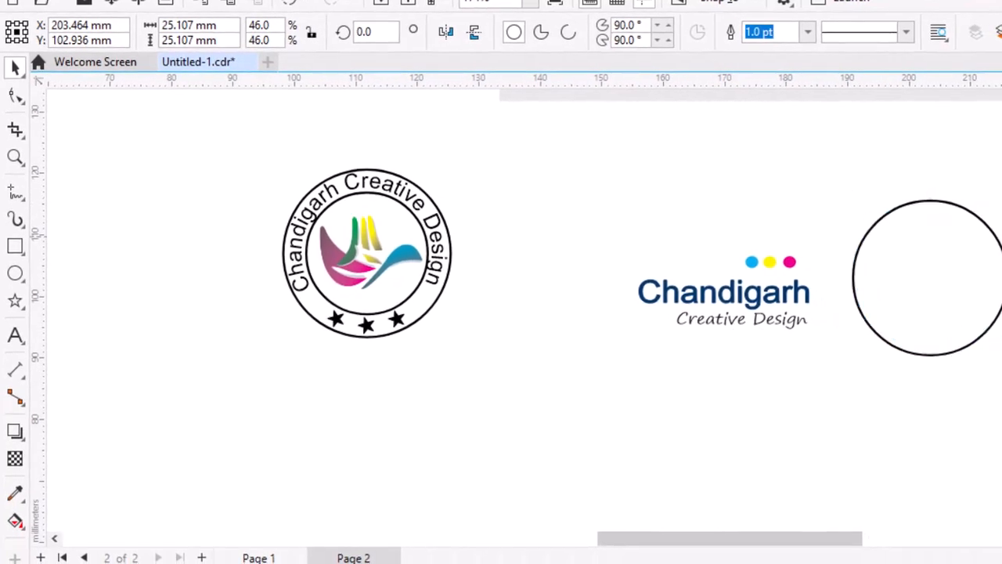
left_click(1001, 263)
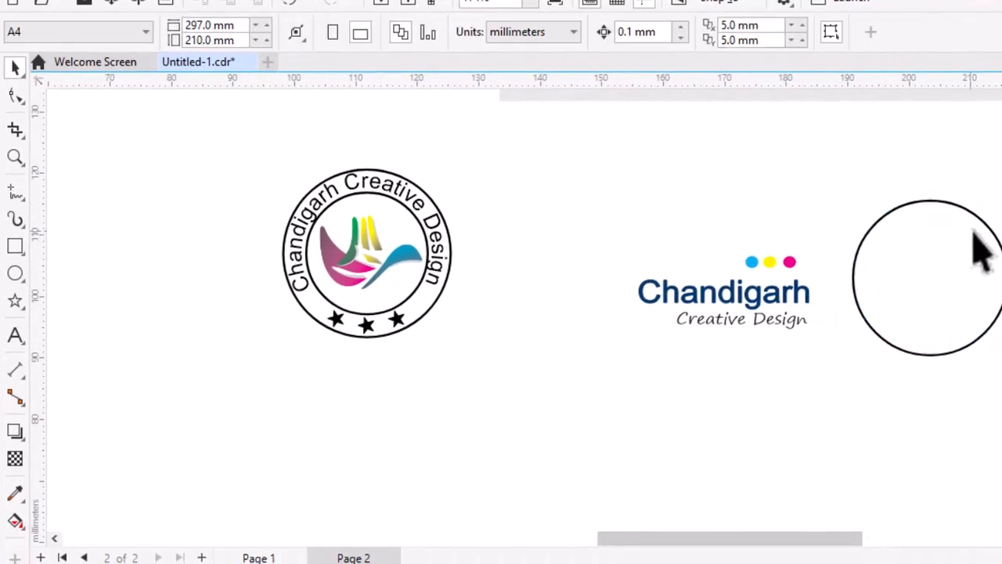
left_click(991, 243)
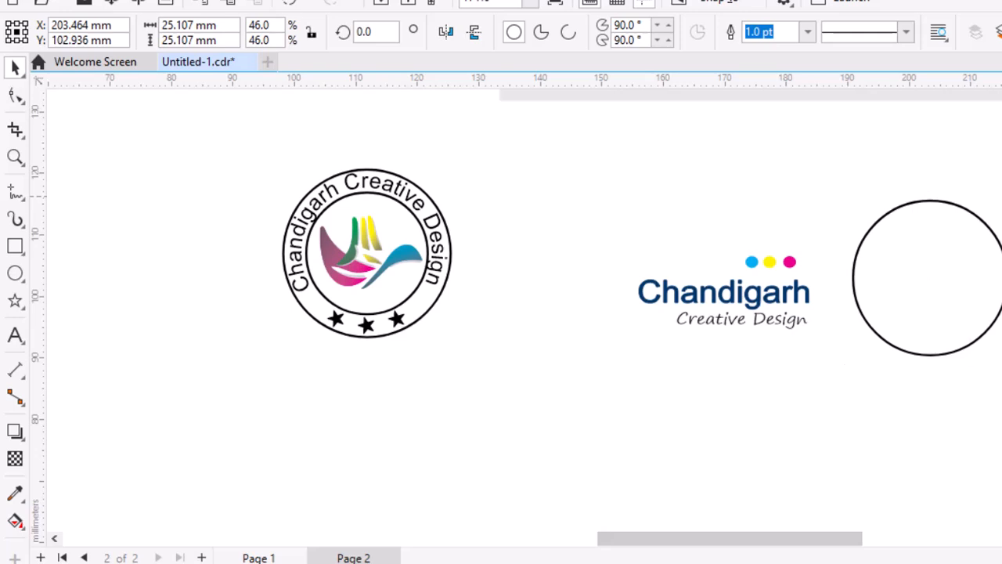
left_click(988, 251)
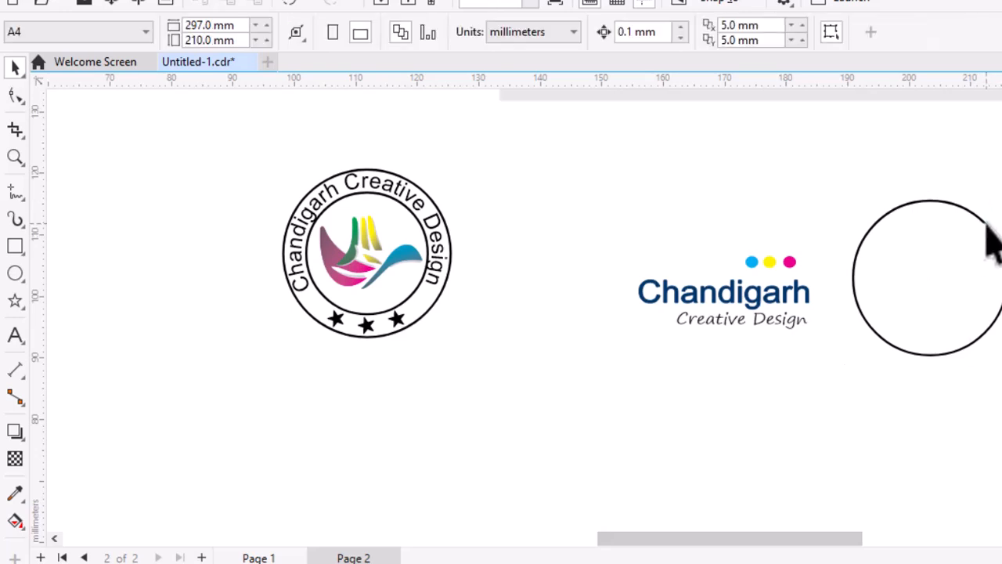
Make a concentric copy of the second design's circle, shrunk to about 14.75 mm, and deselect it.
left_click(994, 234)
mouse_move(1001, 235)
left_mouse_down()
mouse_move(987, 264)
mouse_move(1001, 259)
mouse_move(999, 227)
left_mouse_up()
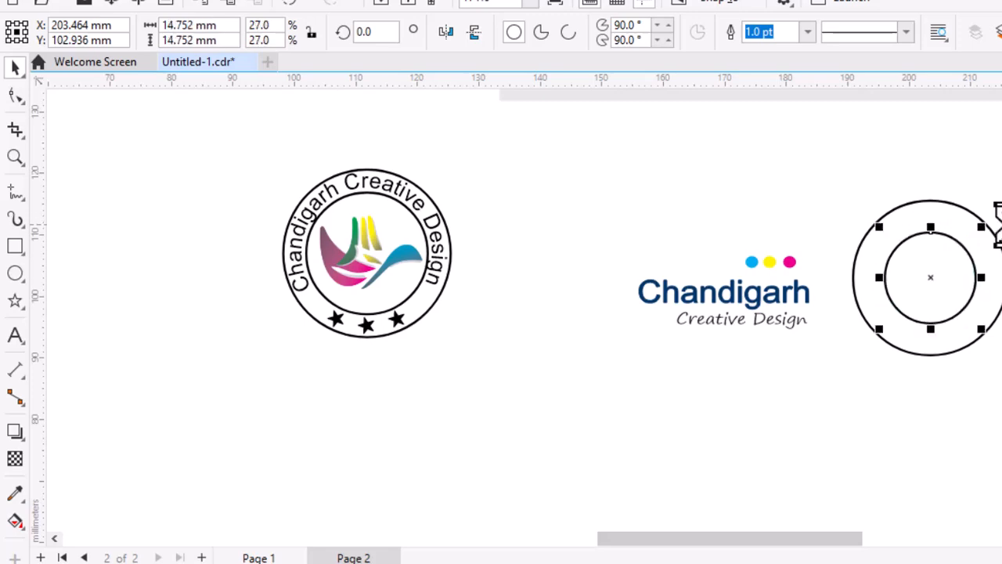
left_click(1001, 248)
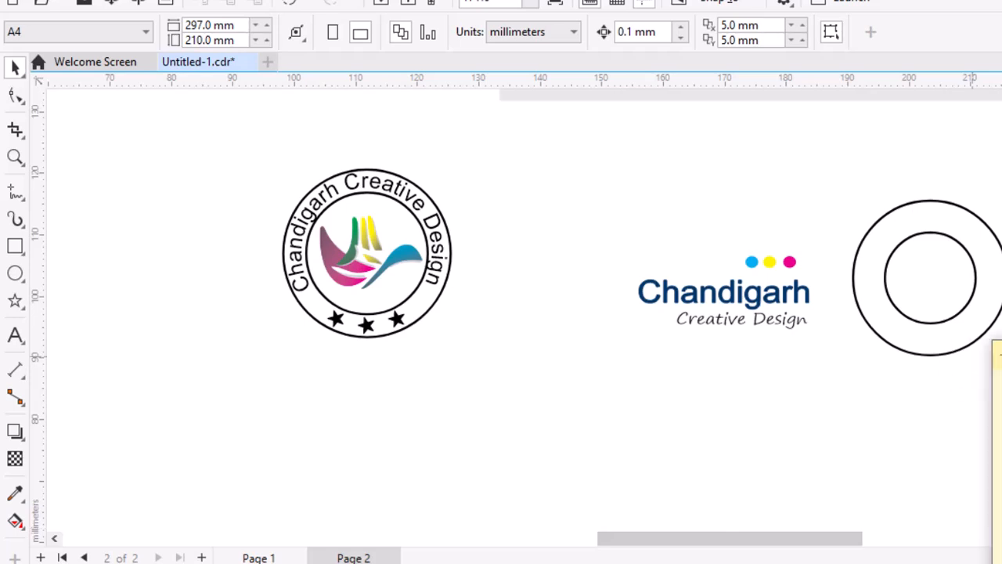
Copy the phrase "लगाएं जाने वाले फूल" from the Sticky Notes window and return to the CorelDRAW page.
left_click_drag(1001, 372, 828, 179)
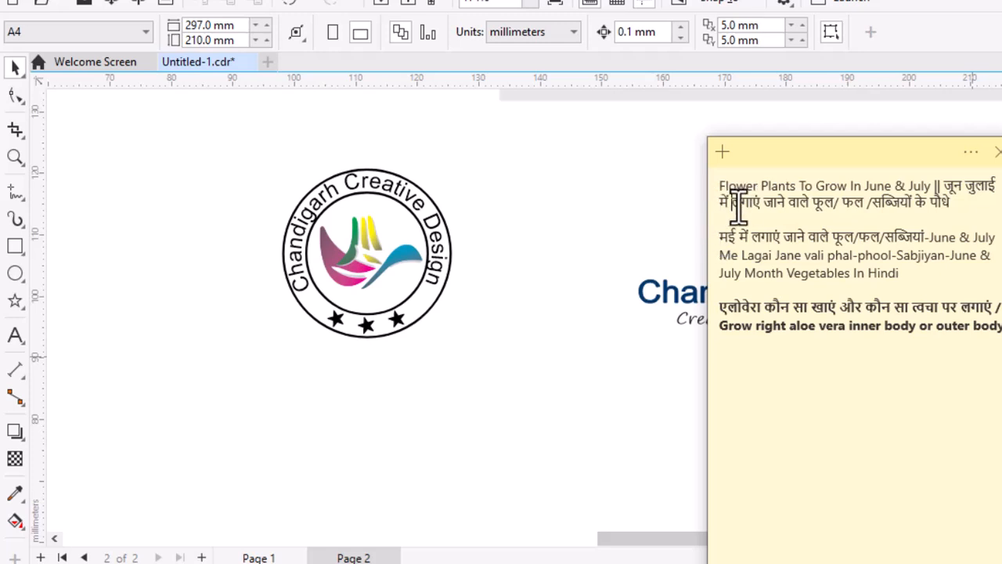
left_click_drag(737, 205, 838, 205)
key("ctrl+c")
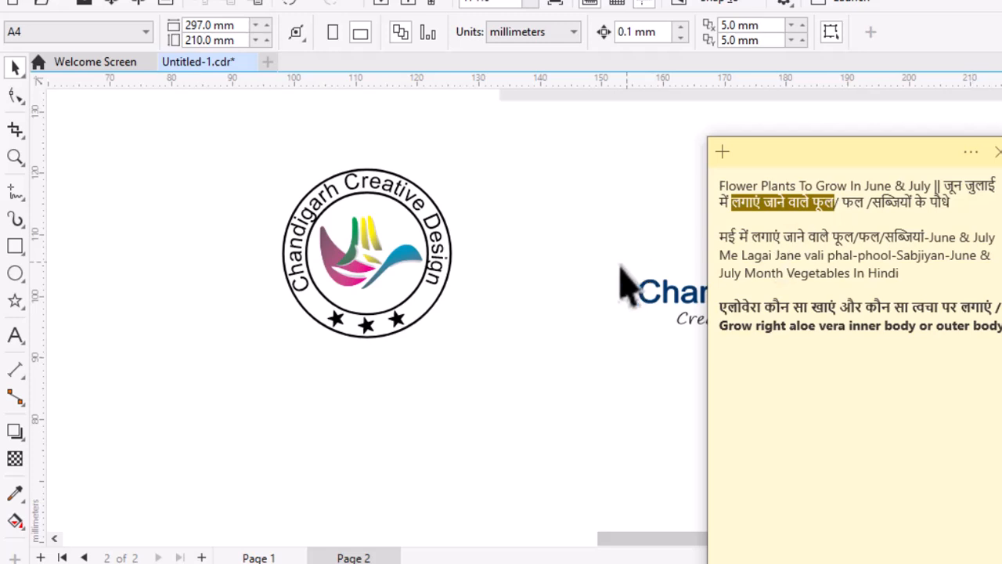
left_click(609, 339)
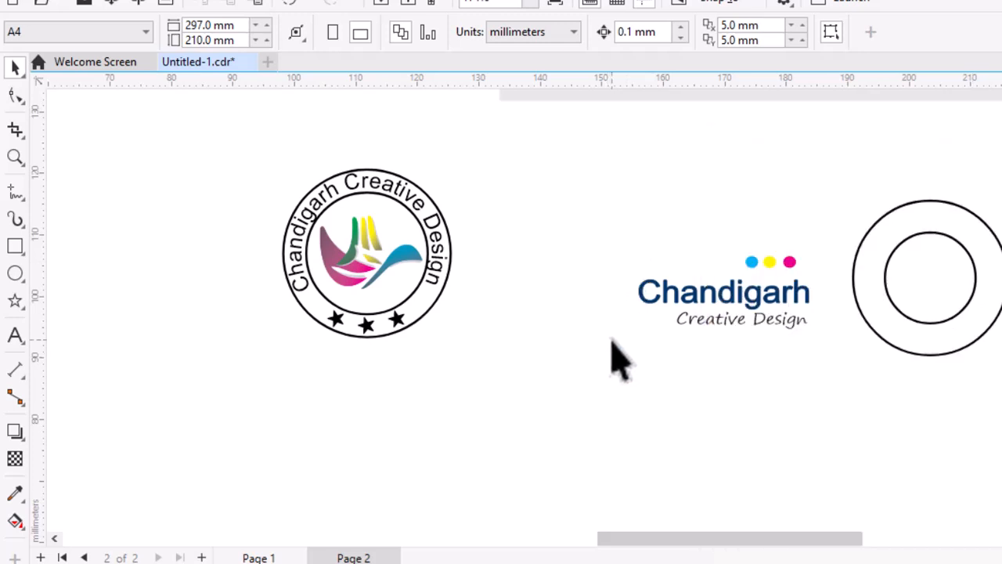
Paste the copied Hindi phrase as a text object and place it below the Chandigarh logo and the new ring.
left_click(15, 335)
left_click(563, 374)
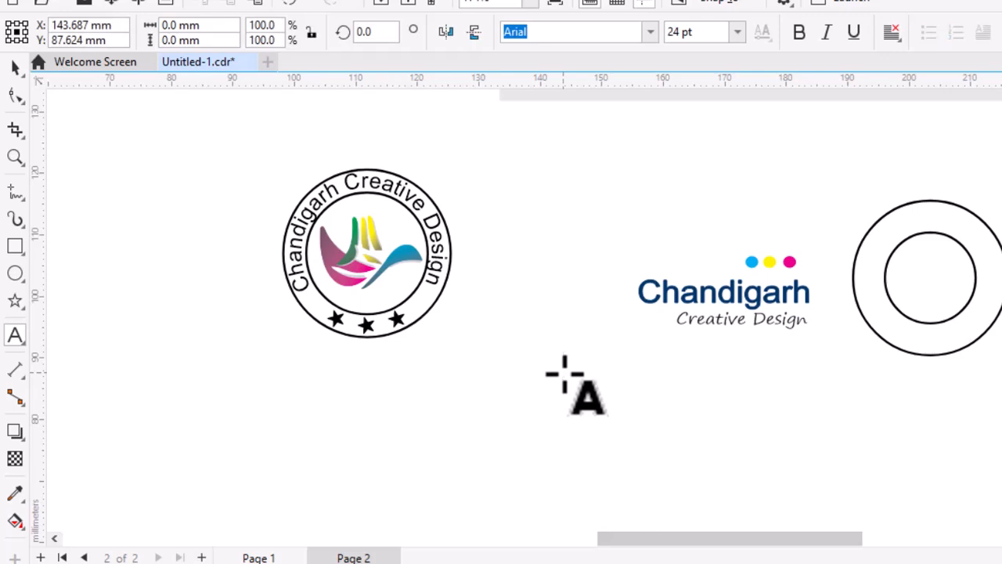
key("ctrl+v")
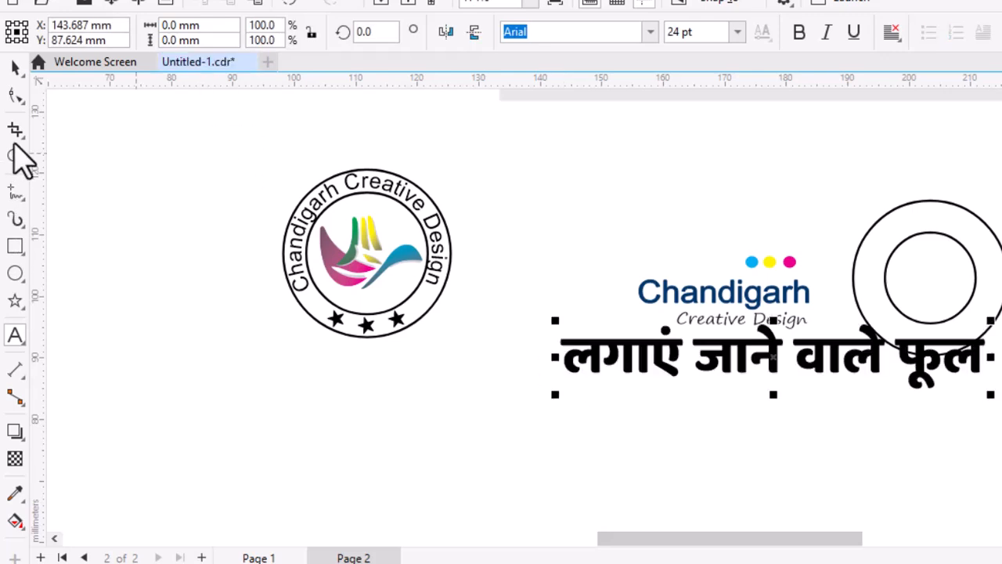
left_click(12, 71)
left_click_drag(771, 358, 874, 407)
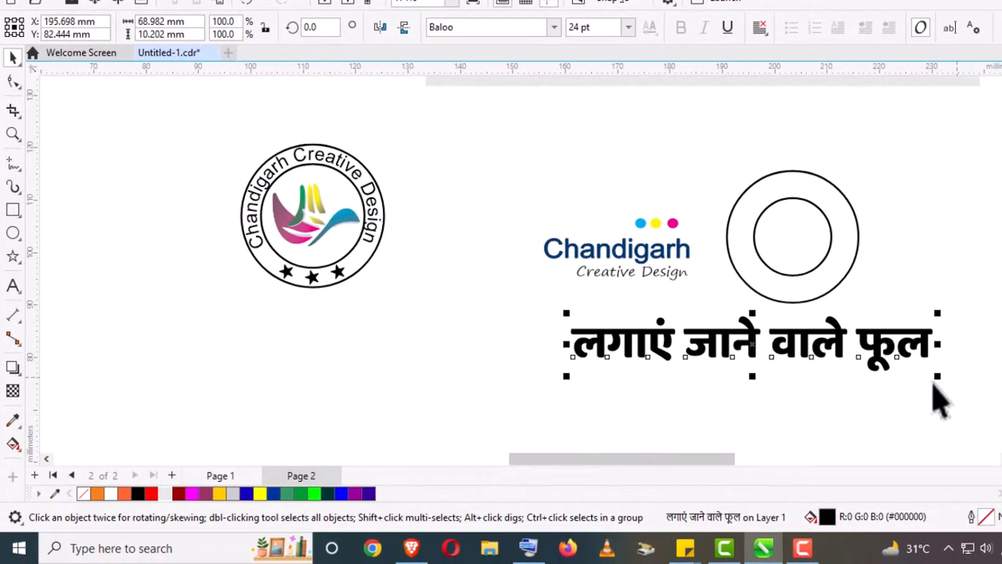
Set the font size of the pasted Hindi text to 10 pt.
left_click(629, 27)
left_click(606, 78)
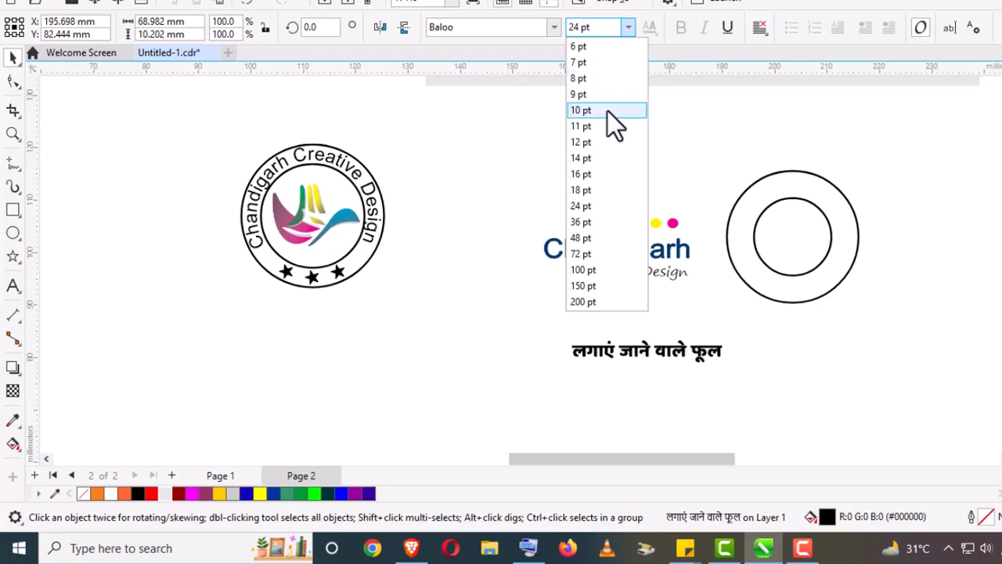
left_click(608, 111)
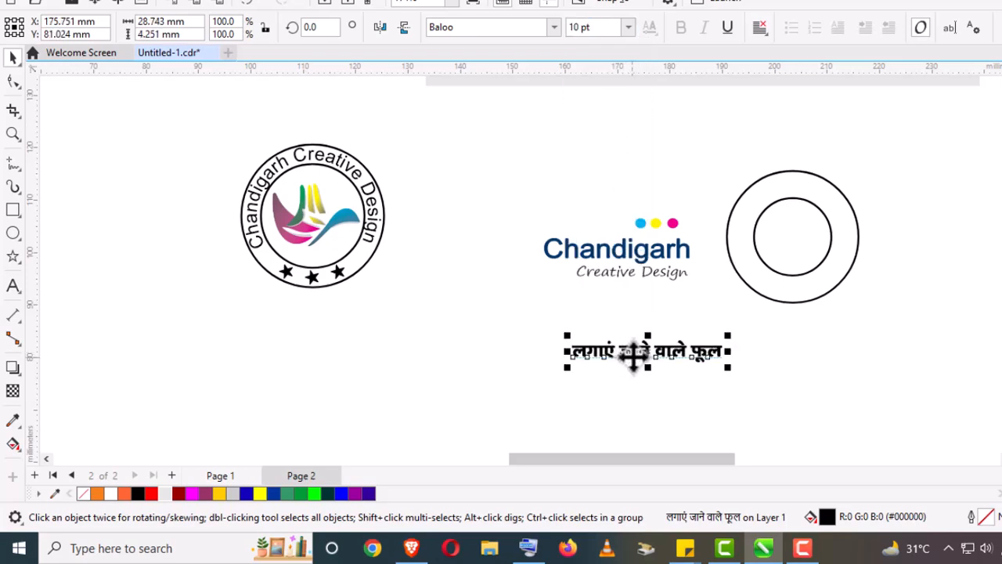
Move the Hindi text up to just above the new ring's outer circle and deselect it.
left_click_drag(633, 354, 753, 196)
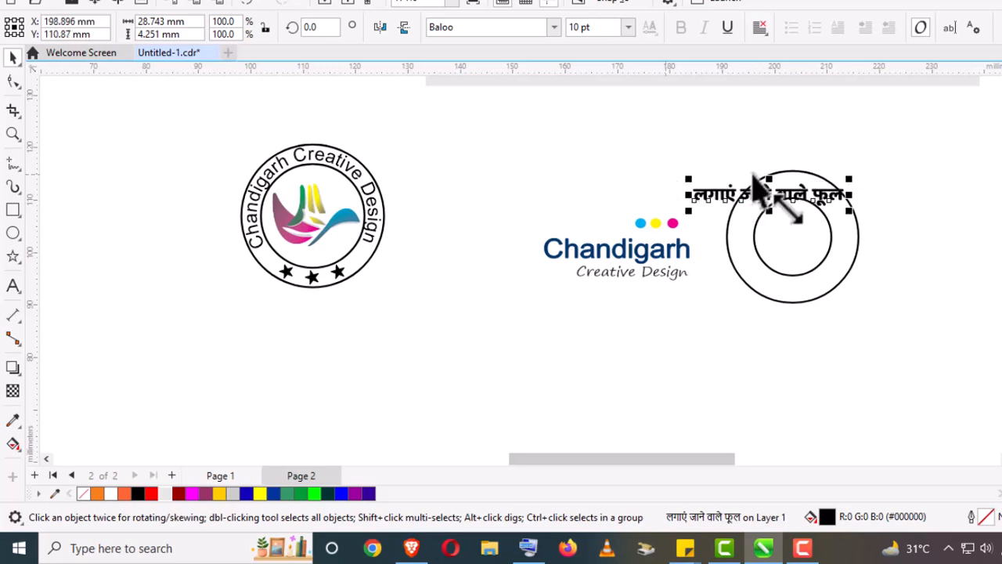
key("z")
left_click_drag(633, 120, 950, 297)
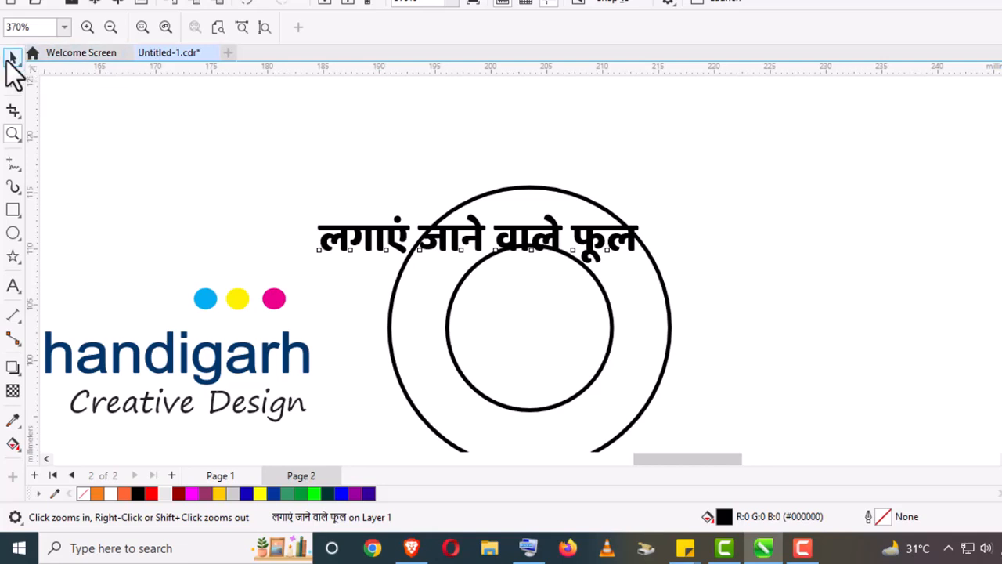
left_click(11, 60)
left_click(356, 149)
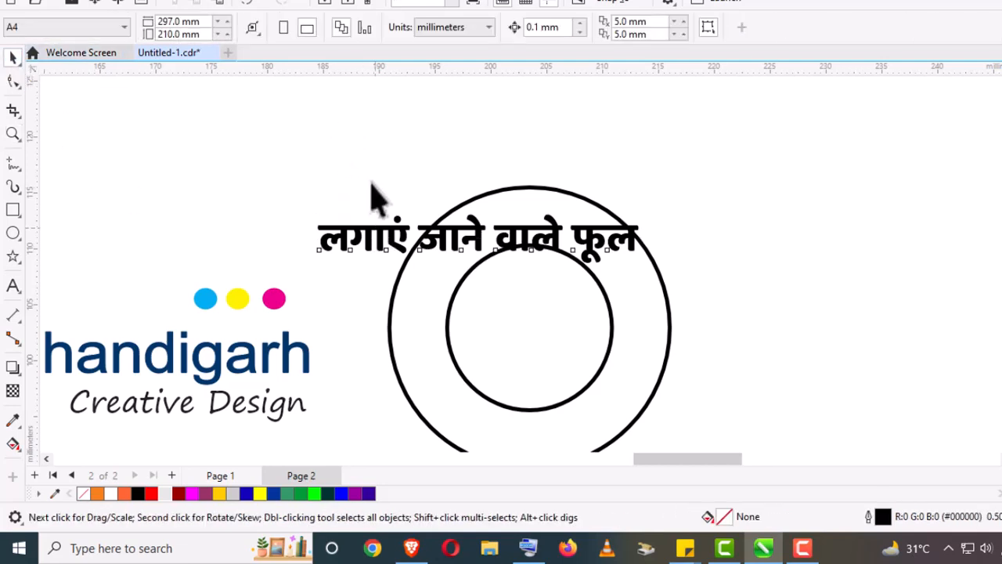
left_click_drag(385, 248, 454, 148)
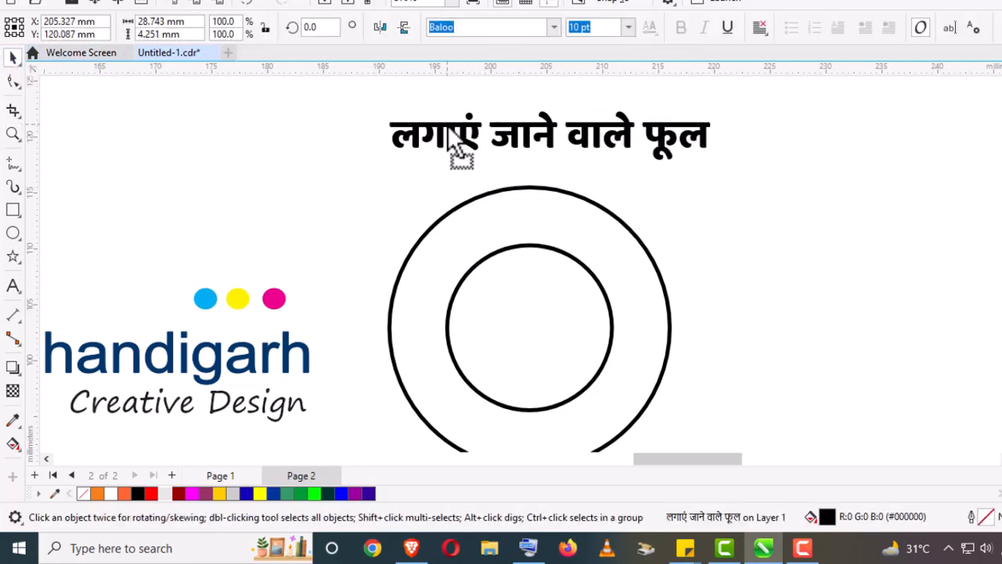
left_click(280, 191)
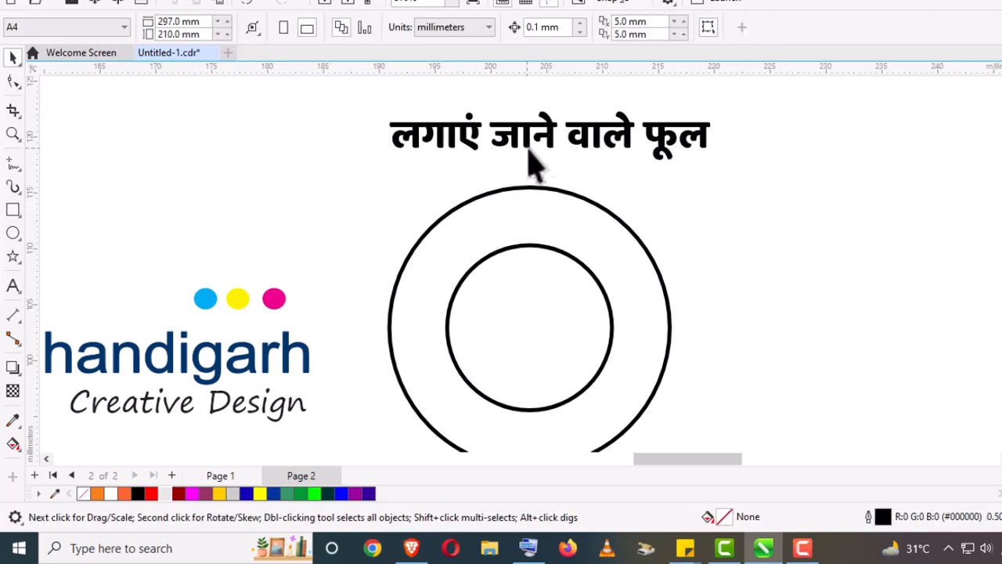
Shift the Hindi text about 3.8 mm to the left above the ring and deselect it.
left_click(553, 154)
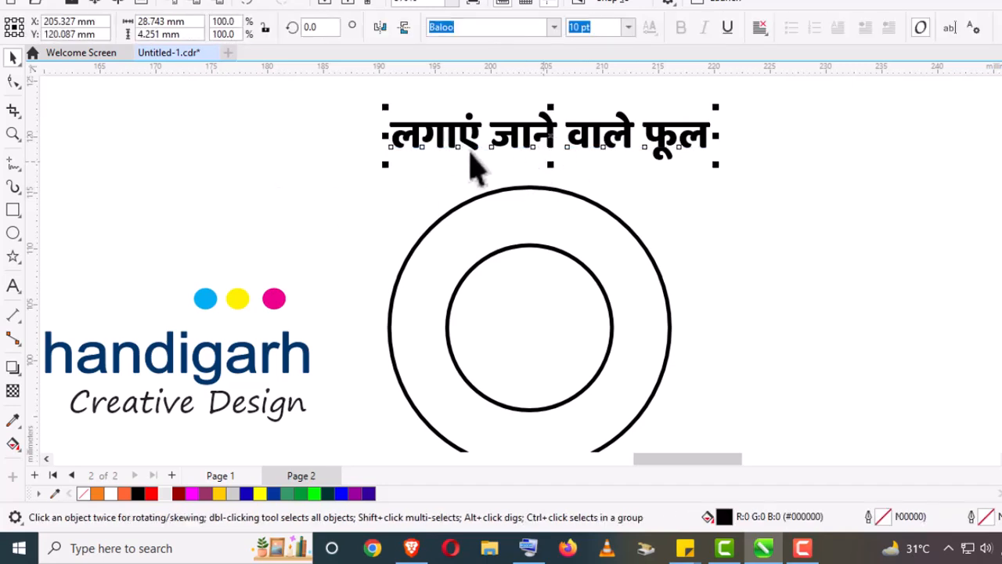
left_click(814, 168)
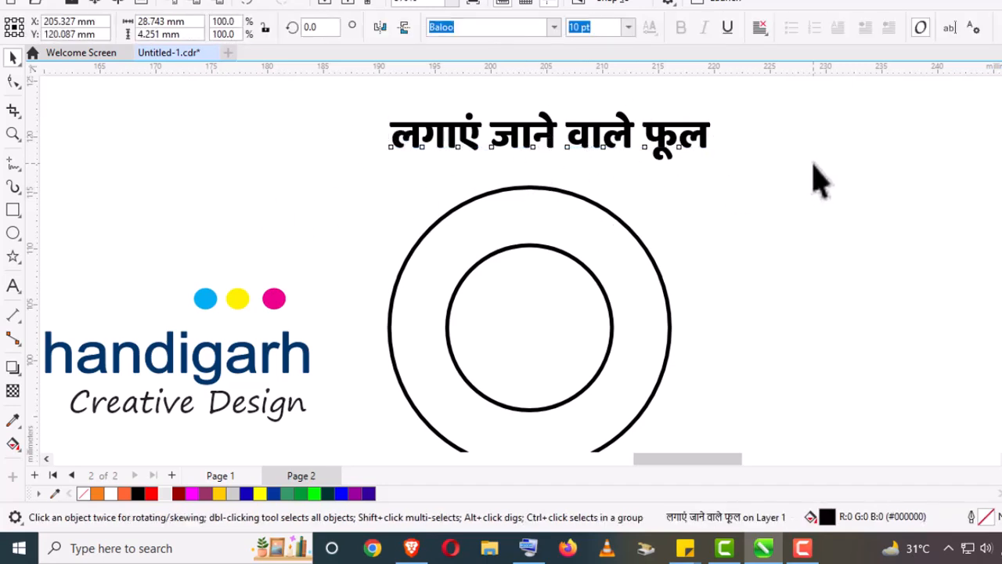
left_click(666, 153)
left_click_drag(666, 153, 624, 156)
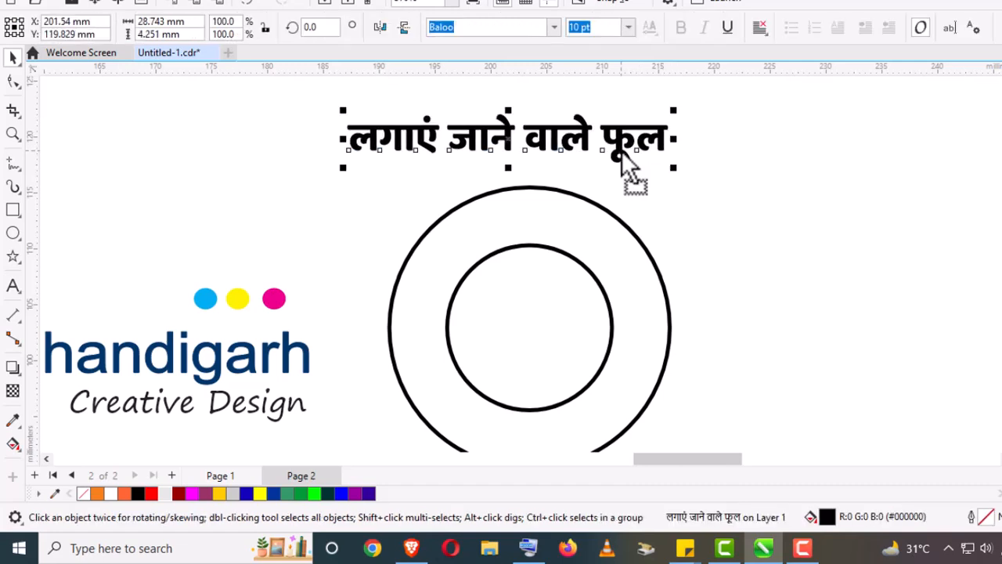
left_click(715, 240)
Leave a spare copy of the Hindi text to the right and fit the original to the outer circle as its path.
left_click(510, 142)
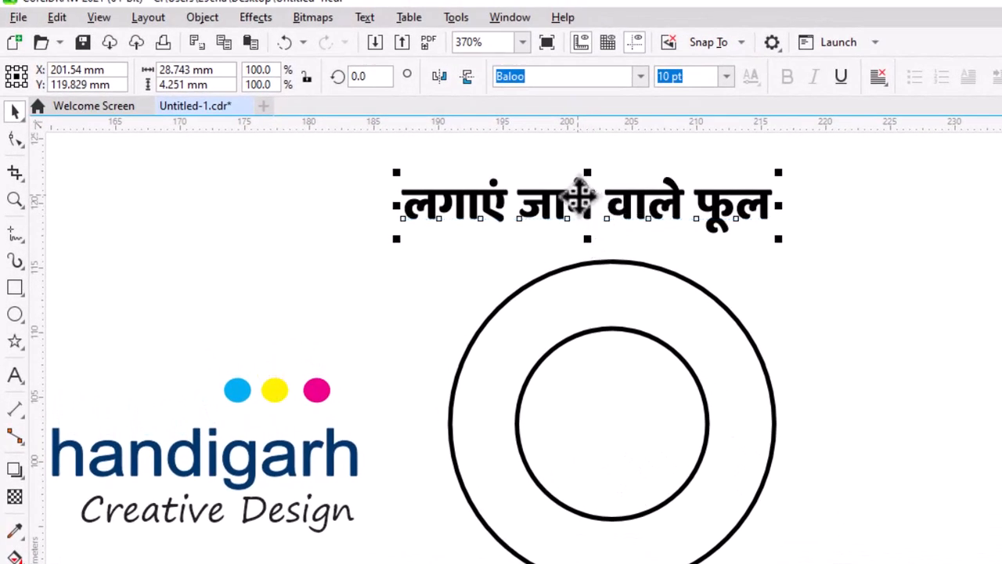
left_click_drag(579, 197, 902, 182)
left_click(645, 217)
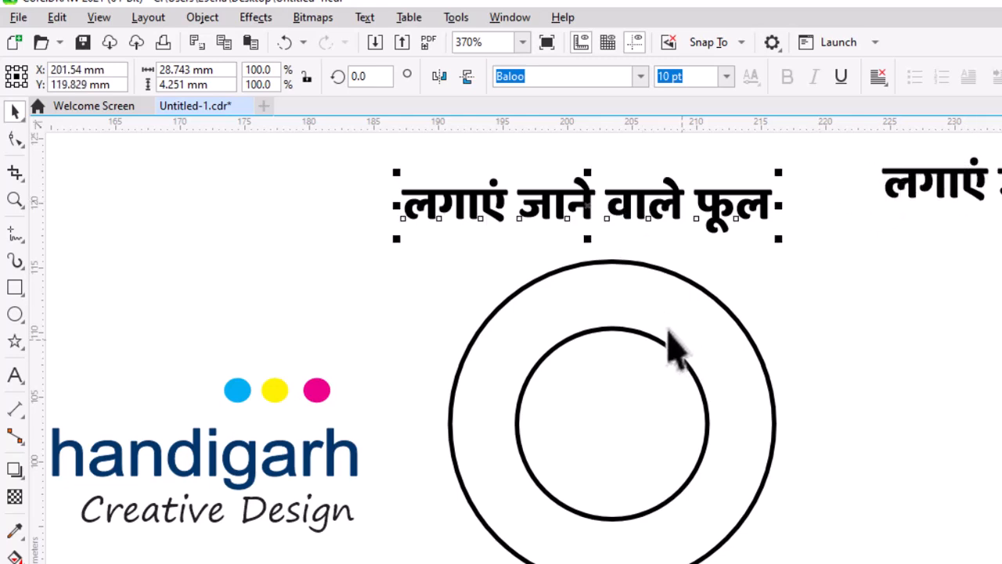
left_click(641, 263, "shift")
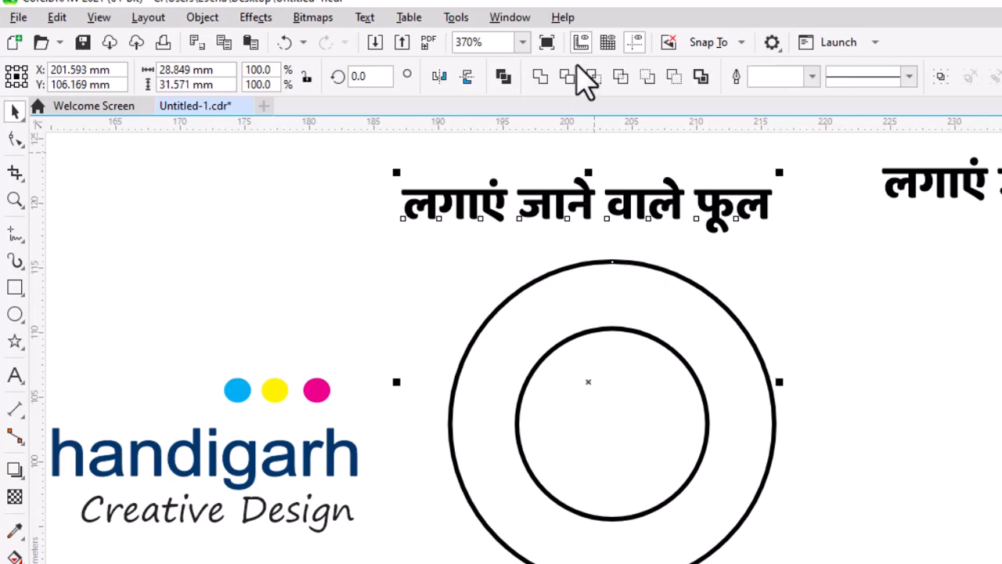
left_click(361, 19)
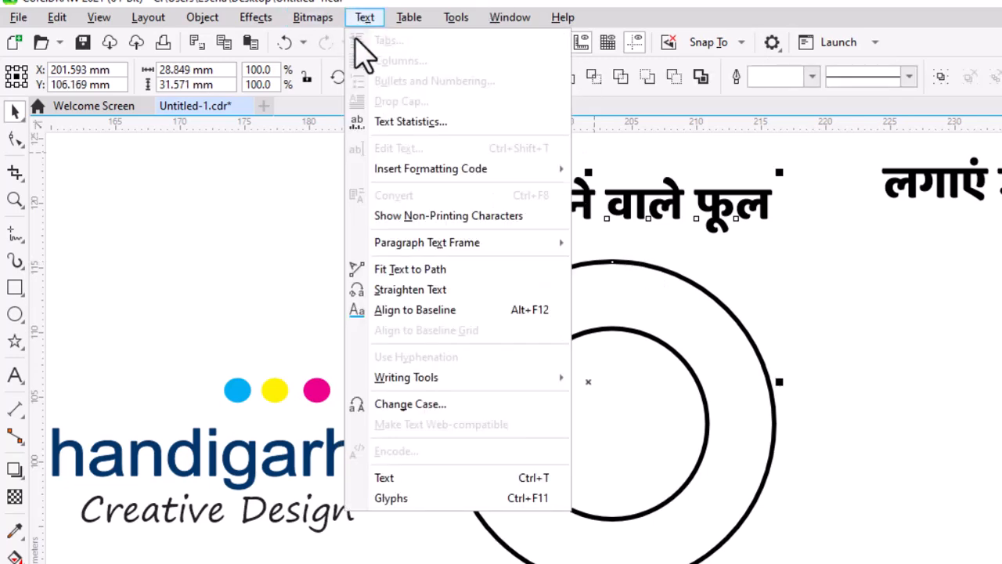
left_click(422, 268)
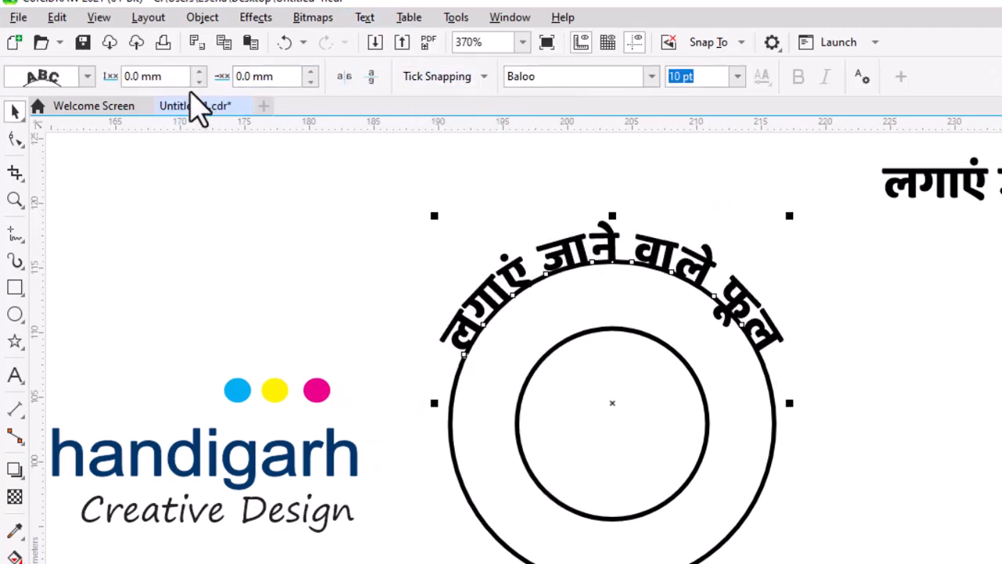
Set the curved Hindi text's distance from the path to -3.5 mm and deselect it.
left_click(199, 80)
left_click(199, 79)
left_click(199, 80)
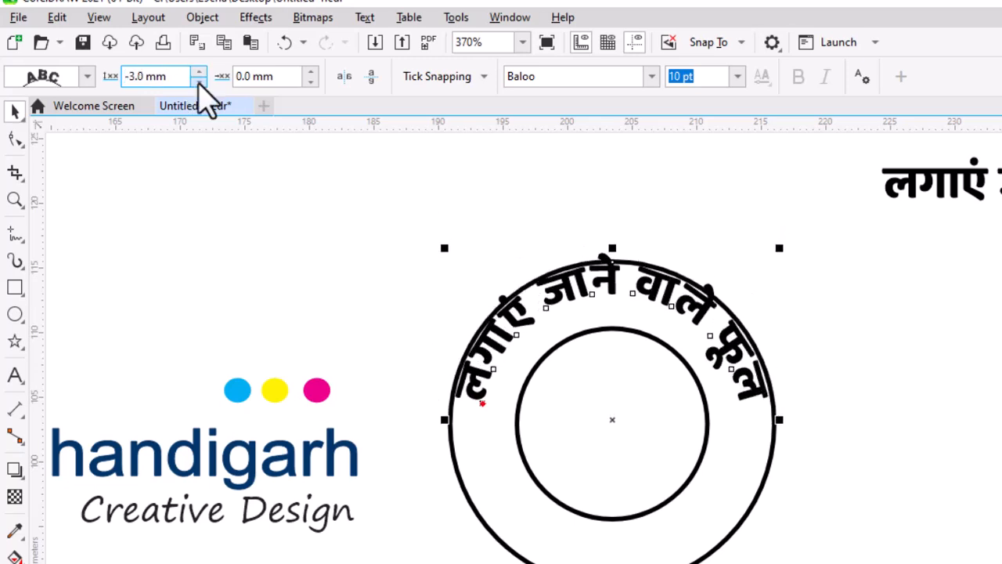
left_click(199, 80)
left_click(199, 80)
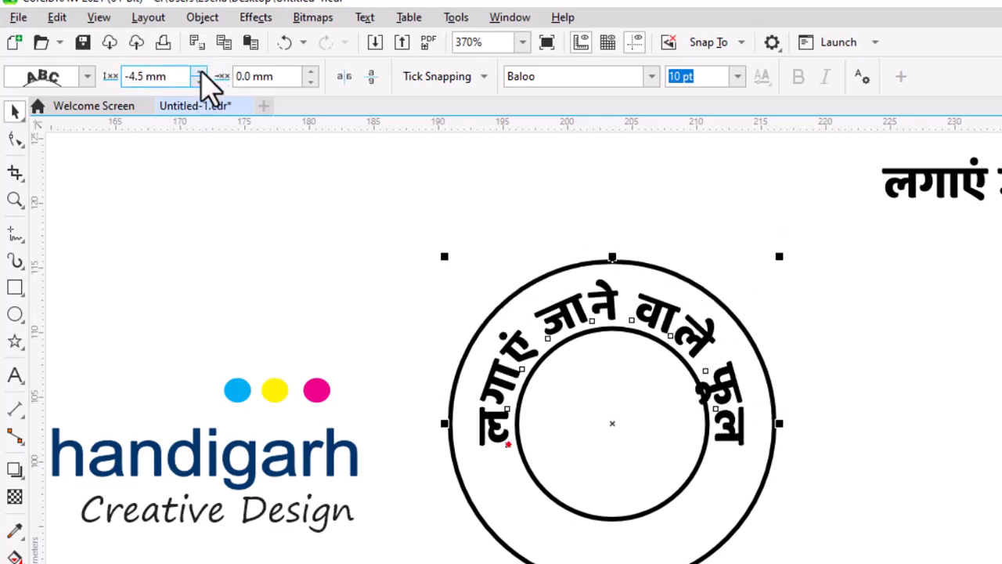
left_click(199, 74)
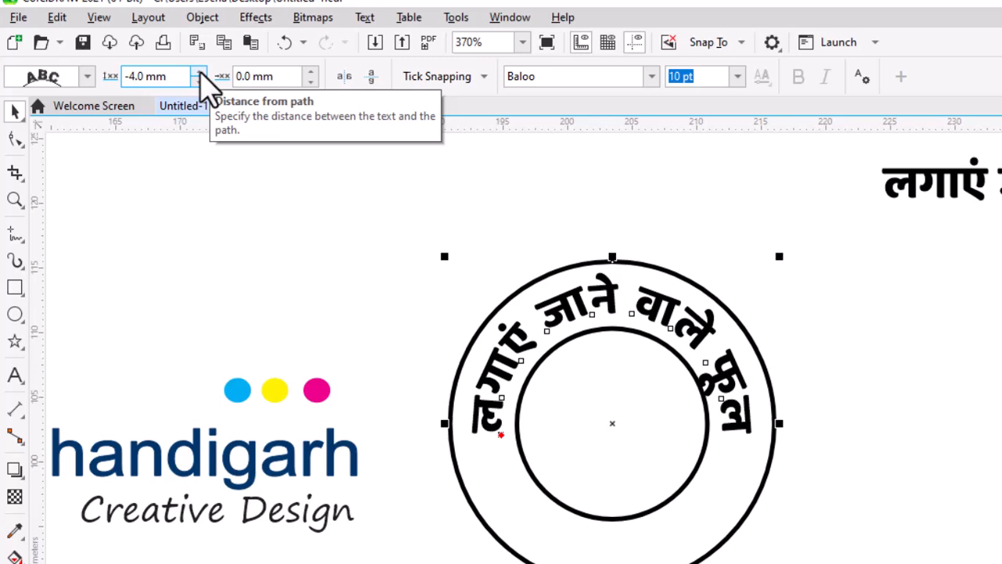
left_click(200, 73)
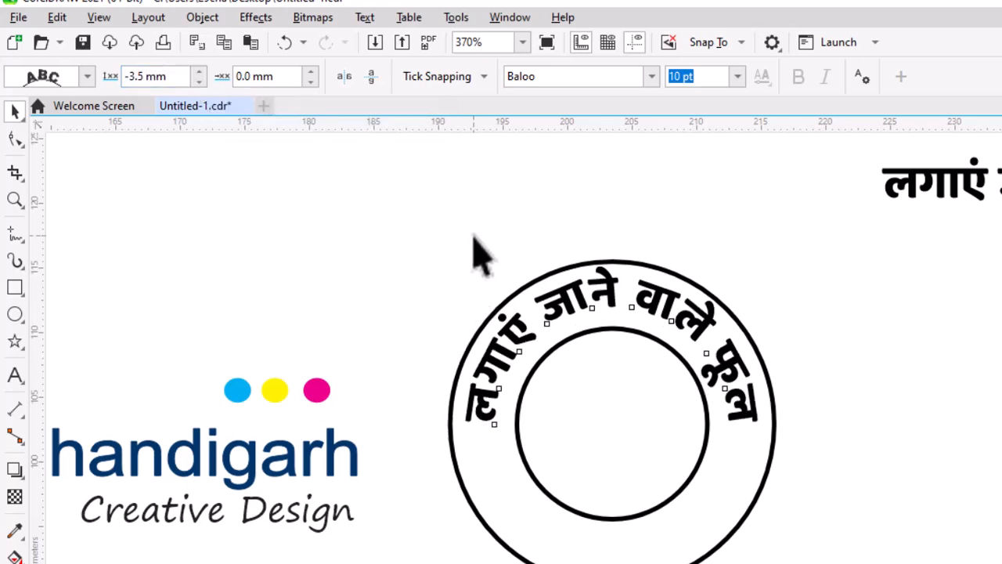
left_click(529, 236)
Tighten the character spacing of the curved Hindi text with the Shape tool so its letters join, and deselect it.
key("z")
left_click_drag(423, 224, 803, 469)
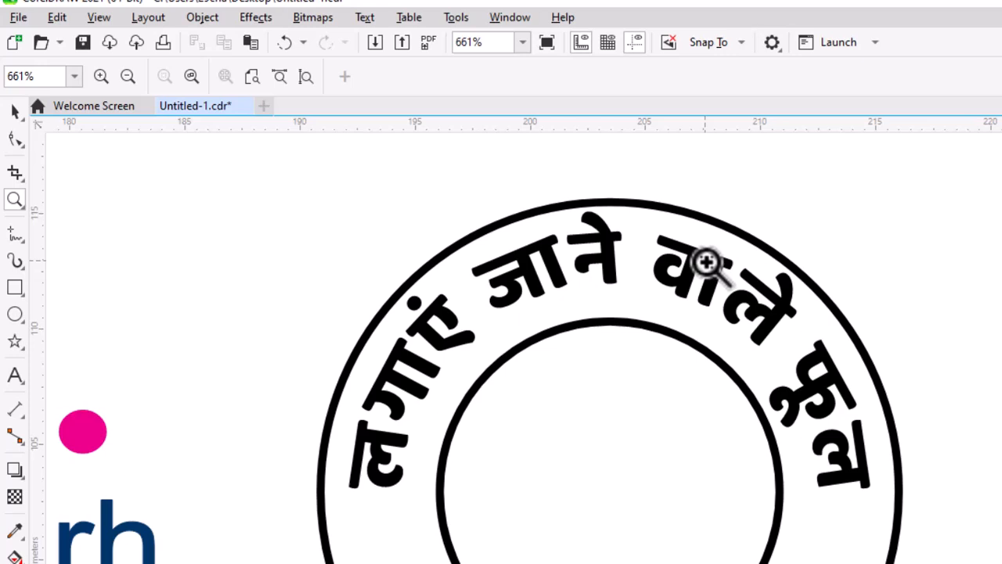
left_click(15, 112)
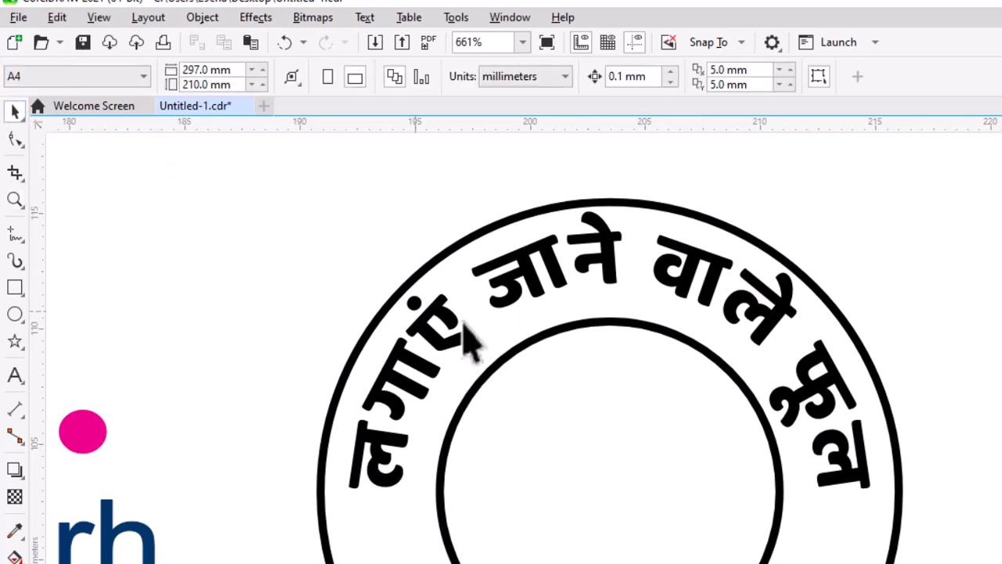
left_click(465, 344)
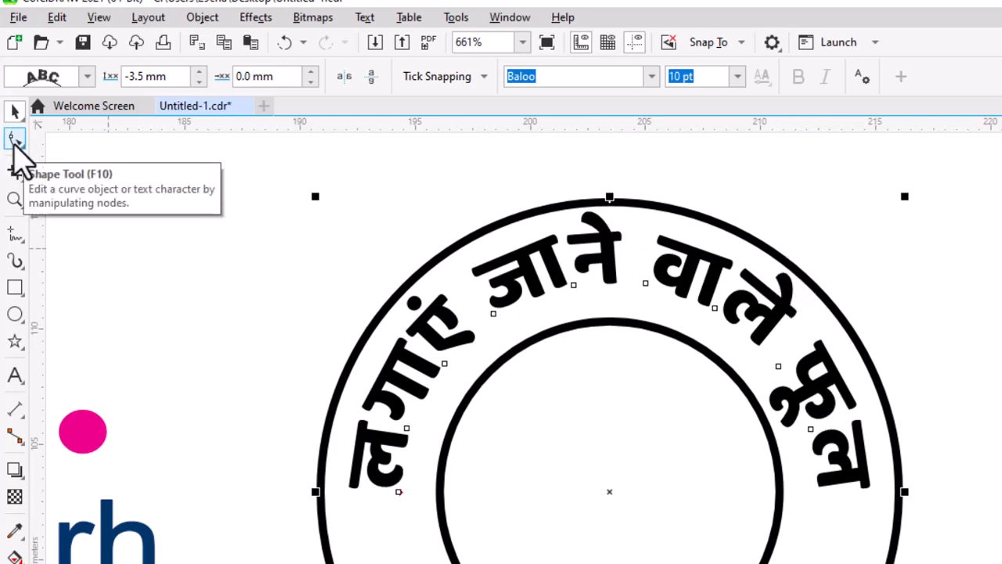
left_click(15, 140)
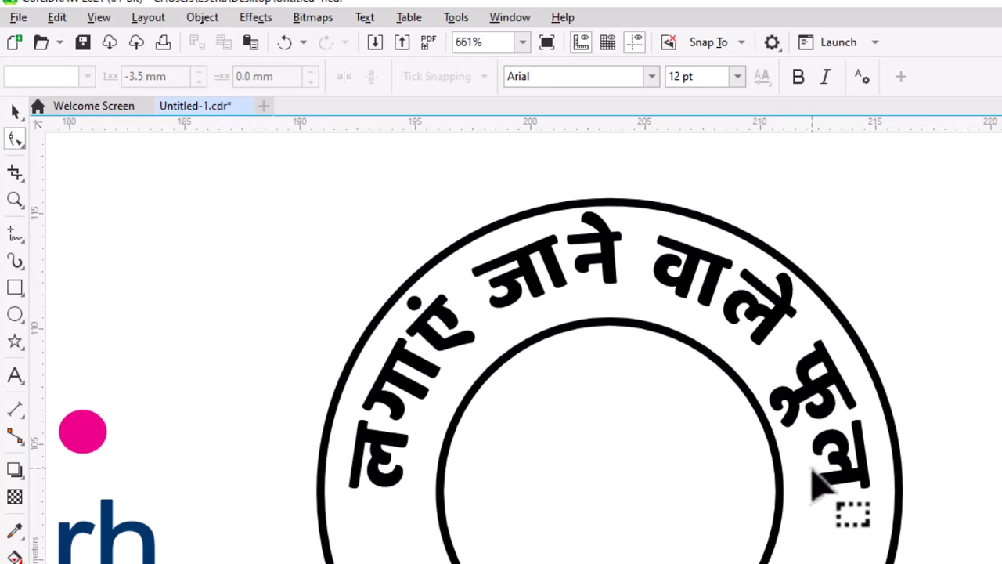
left_click(856, 490)
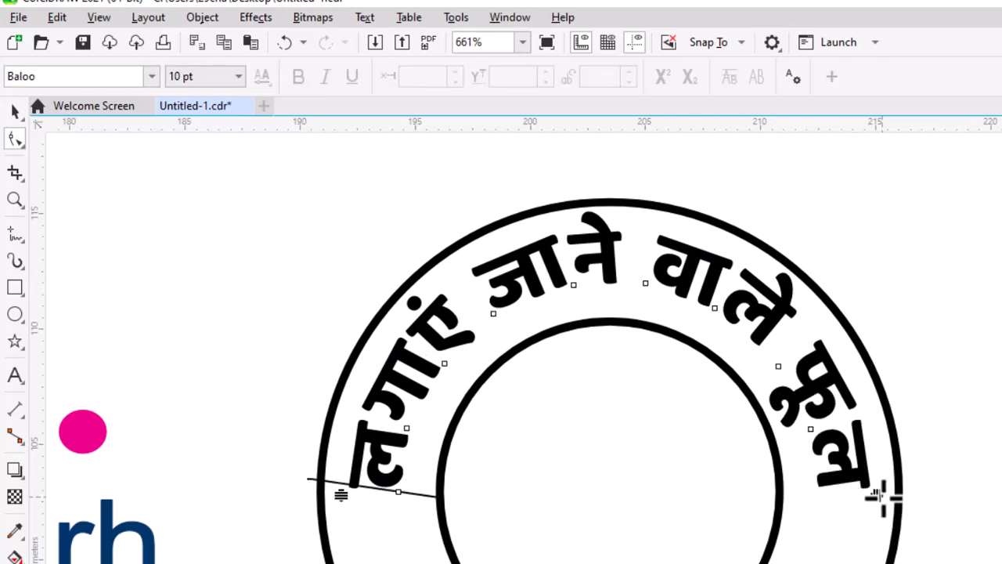
left_click_drag(883, 498, 721, 484)
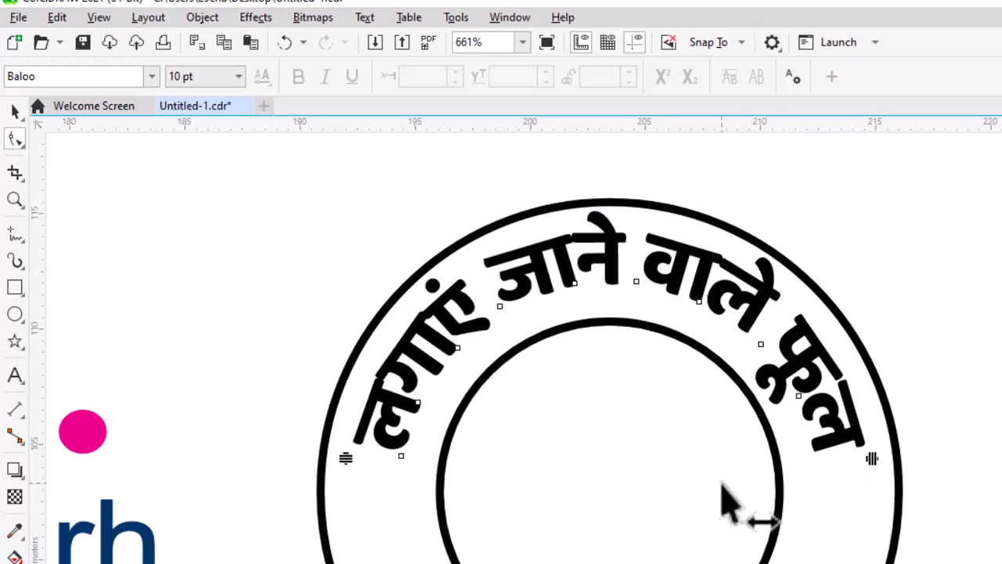
left_click(14, 112)
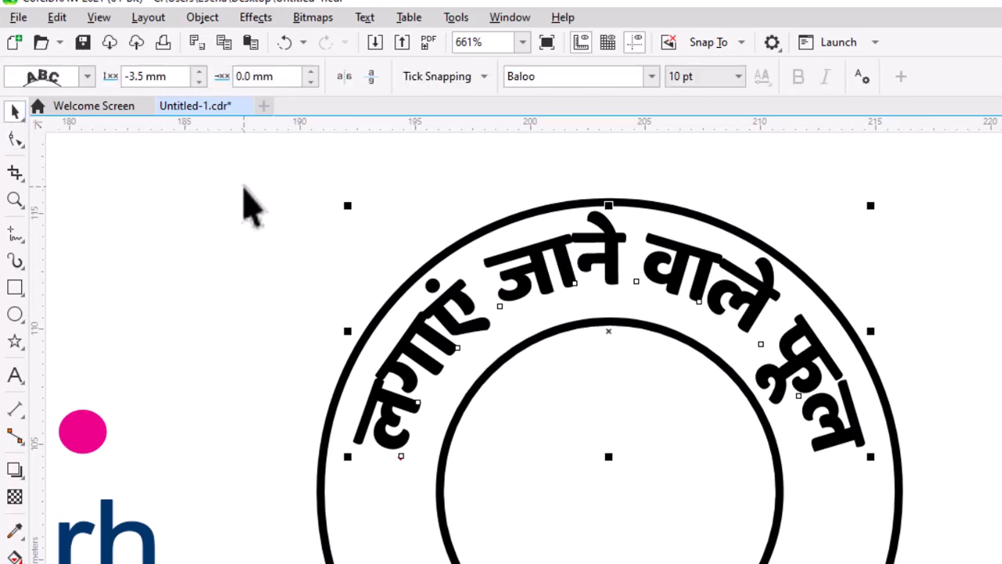
left_click(265, 274)
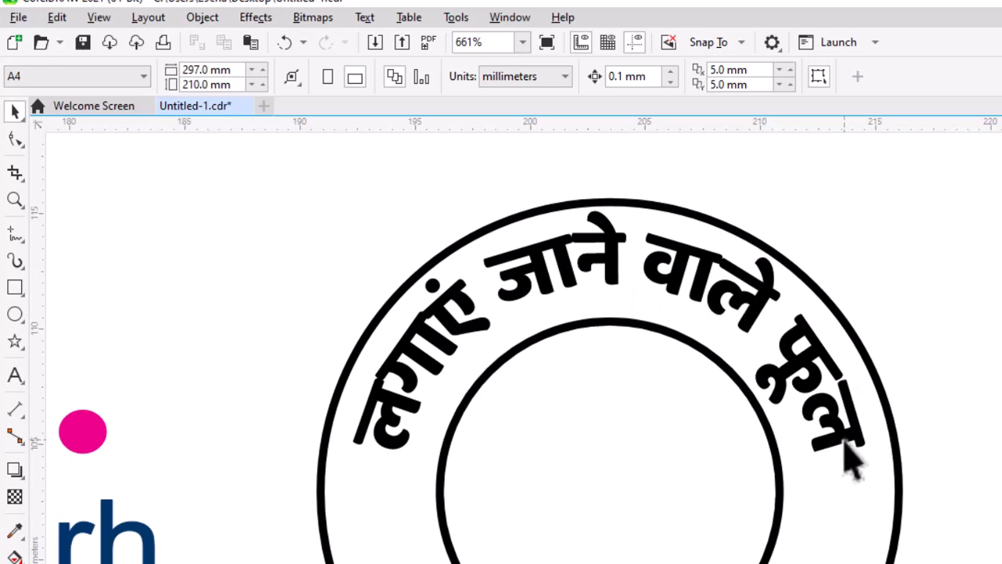
Undo the last spacing change on the curved Hindi text, retighten its character spacing slightly less with the Shape tool, and deselect it.
key("ctrl+z")
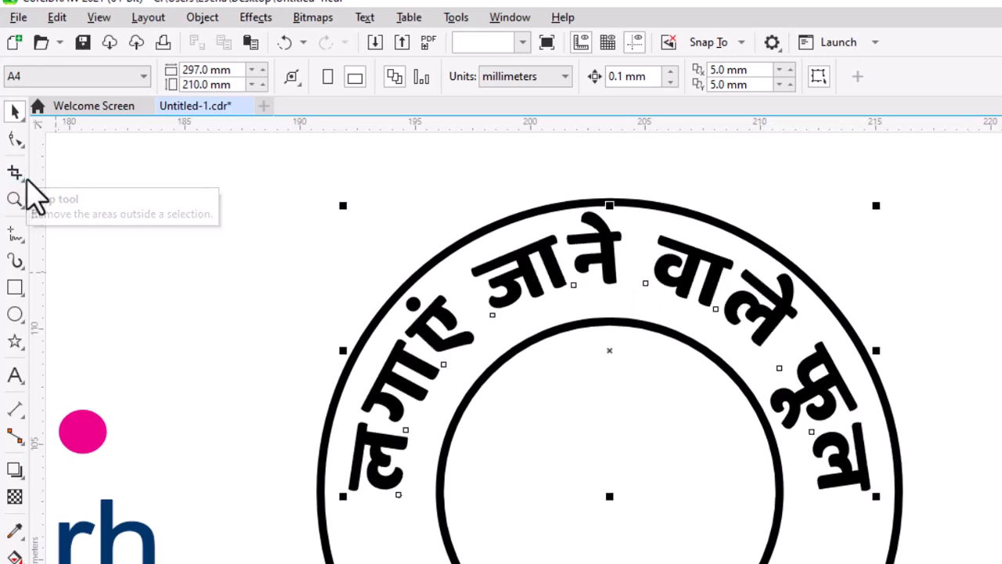
left_click(291, 279)
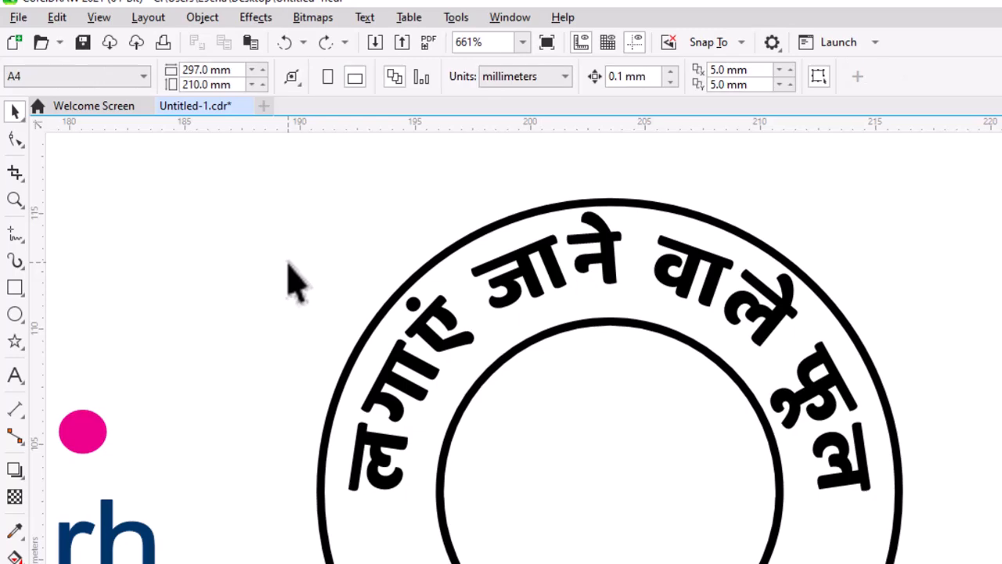
left_click(496, 302)
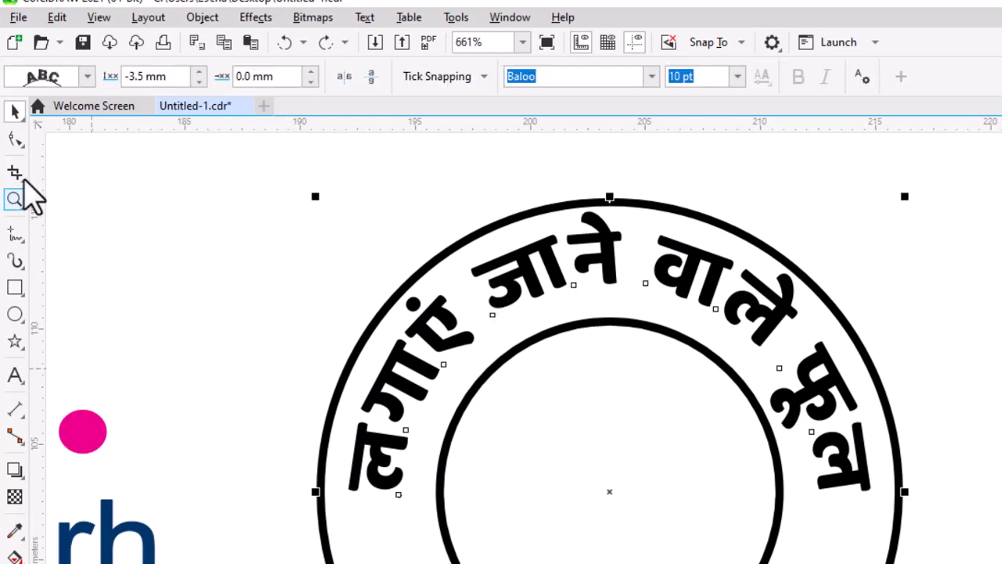
left_click(15, 138)
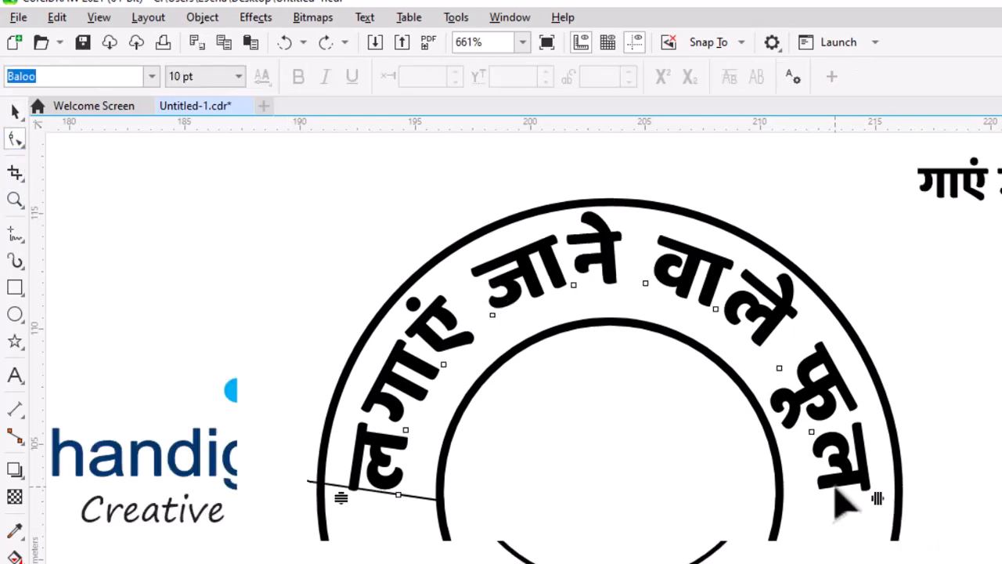
mouse_move(873, 498)
left_mouse_down()
mouse_move(841, 502)
mouse_move(880, 491)
left_mouse_up()
left_click_drag(863, 495, 859, 499)
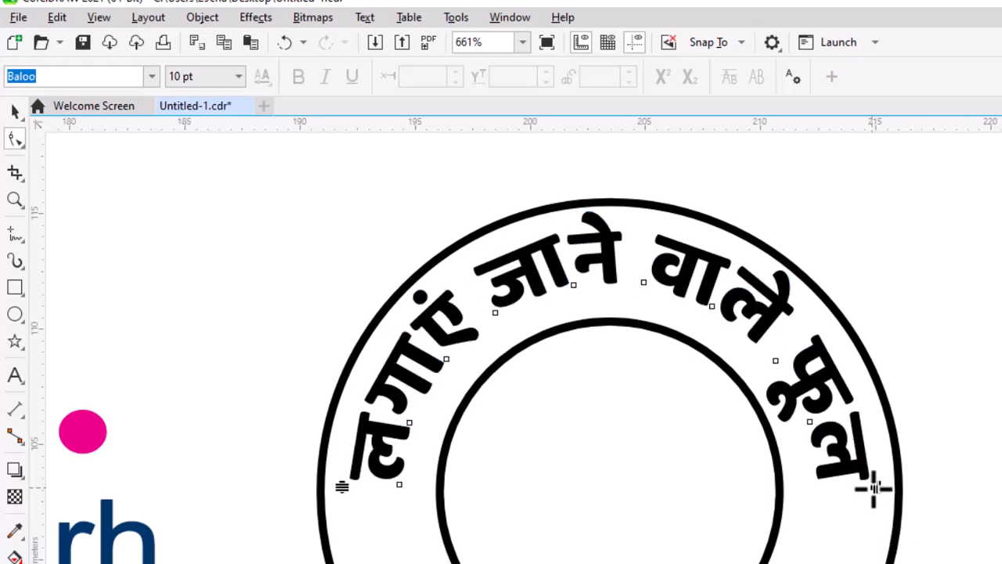
left_click_drag(883, 488, 836, 485)
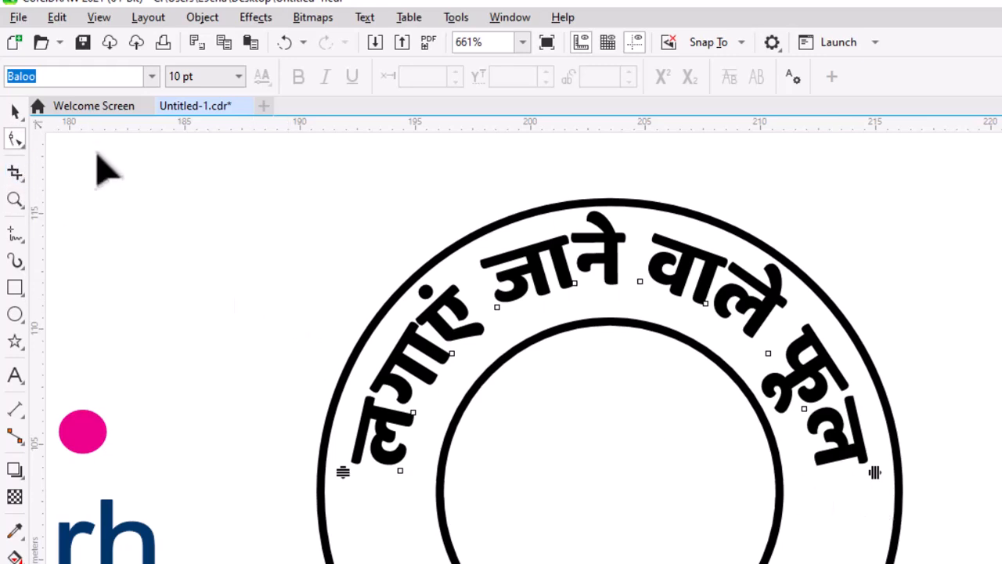
left_click(15, 112)
left_click(378, 304)
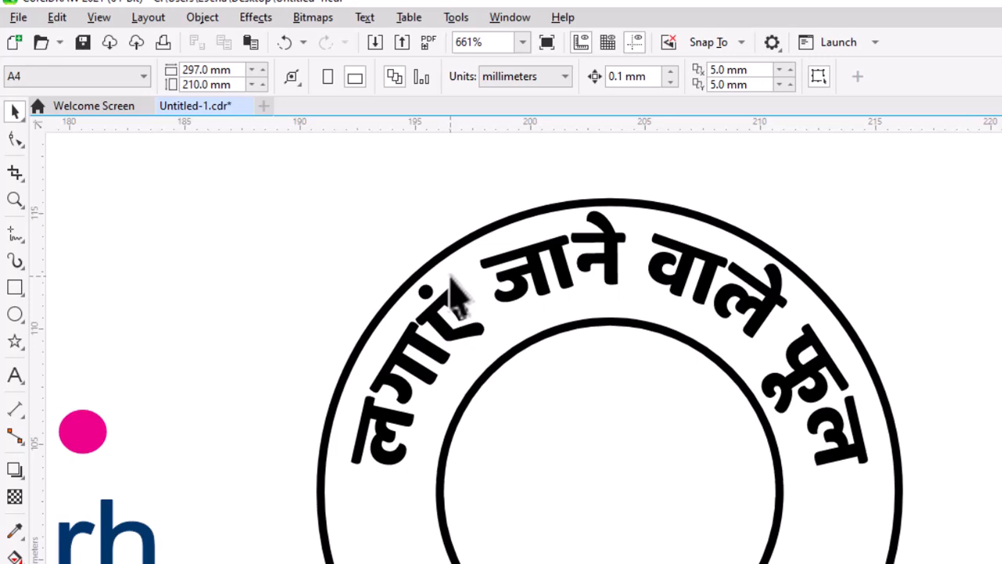
Select only the curved Hindi text and convert it to curves, trying and undoing a red fill on it first.
left_click(539, 286)
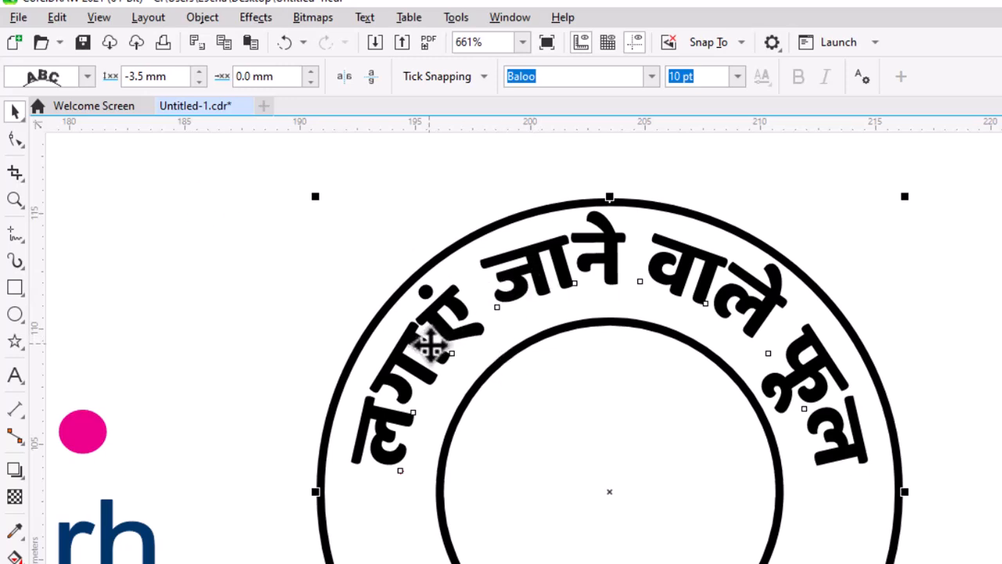
left_click(430, 344)
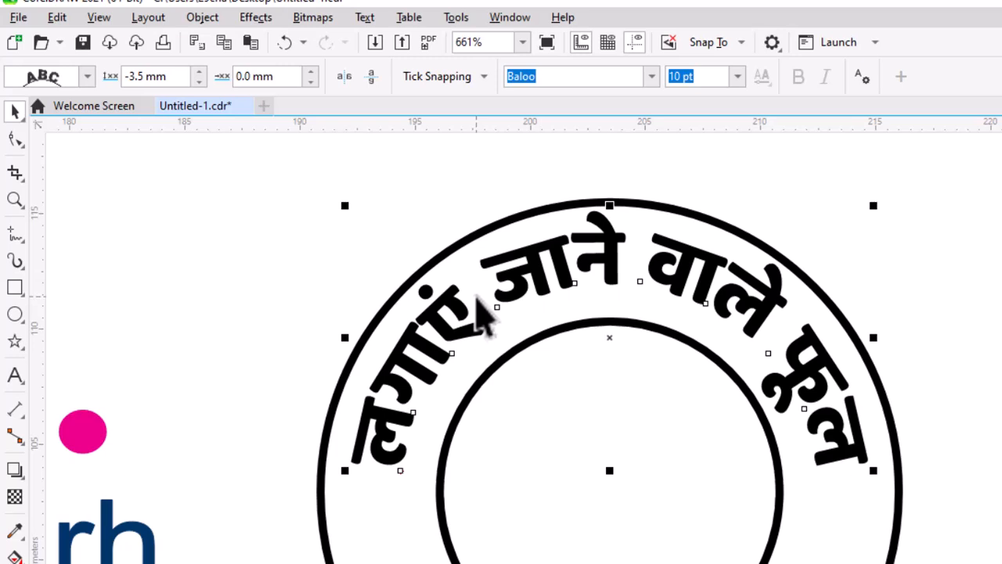
key("ctrl+q")
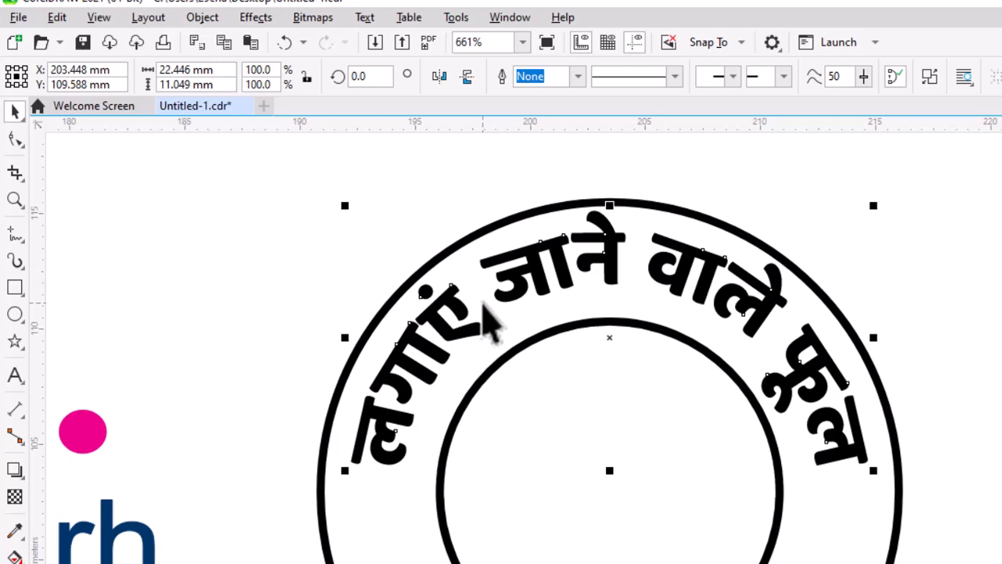
key("ctrl+z")
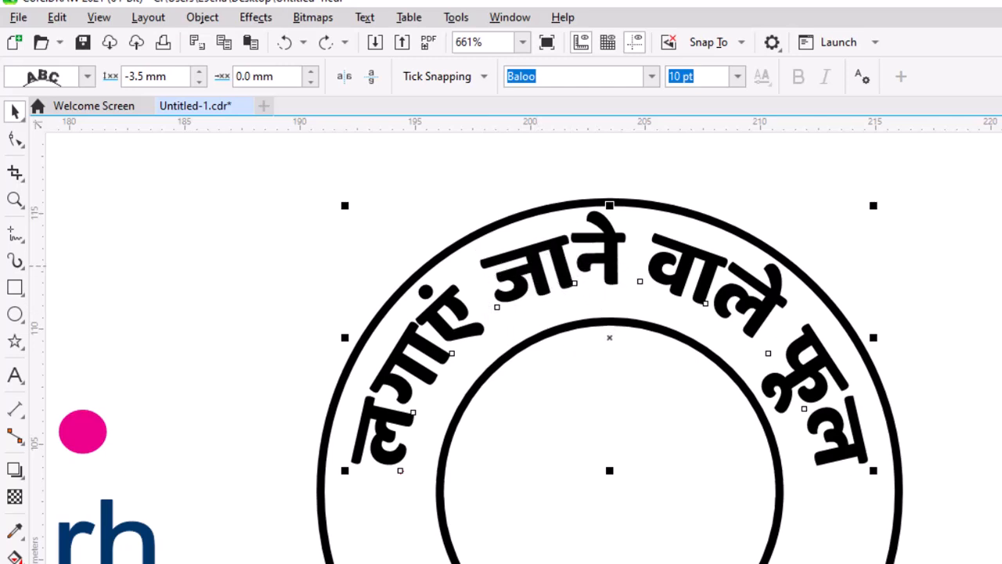
left_click(1001, 392)
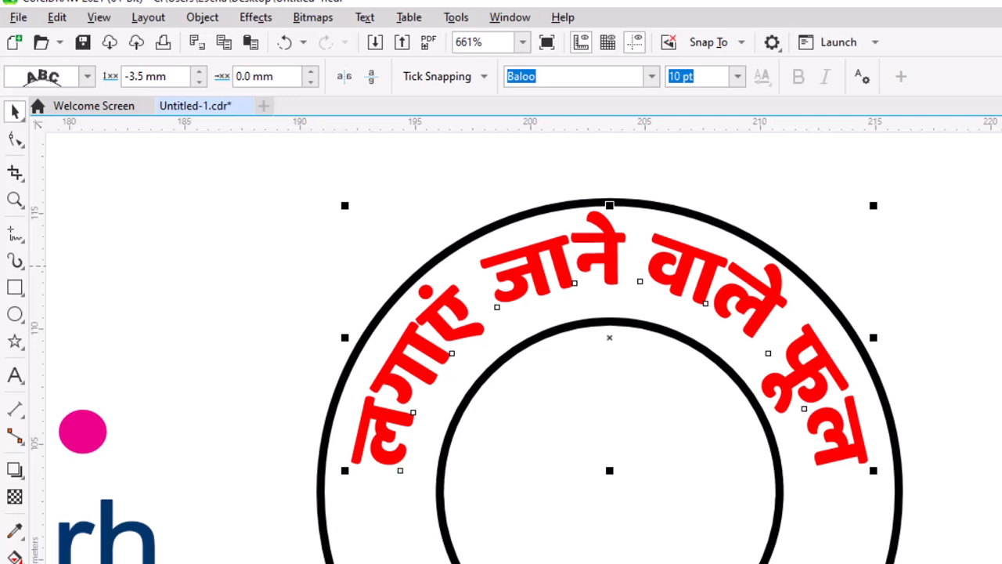
key("ctrl+z")
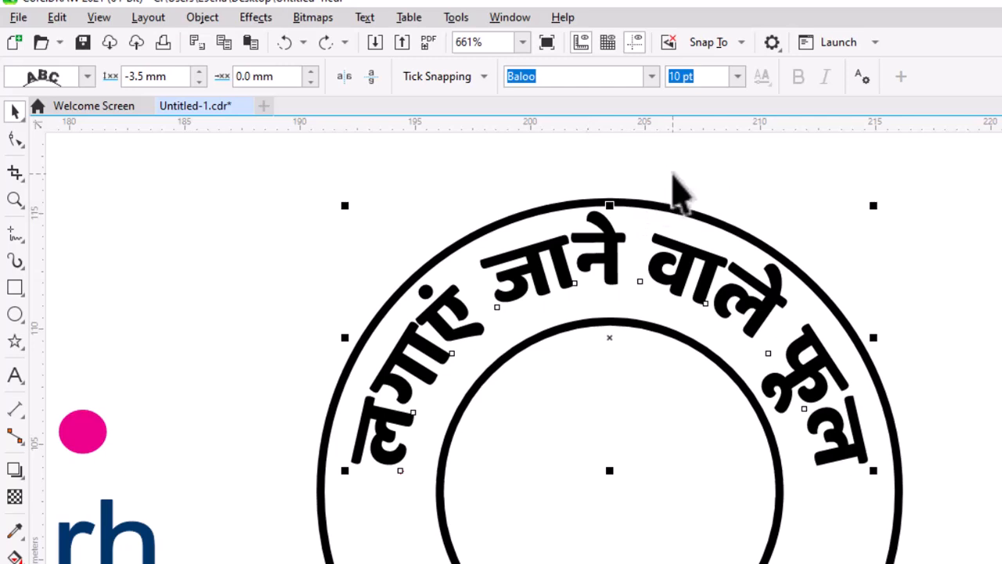
key("ctrl+q")
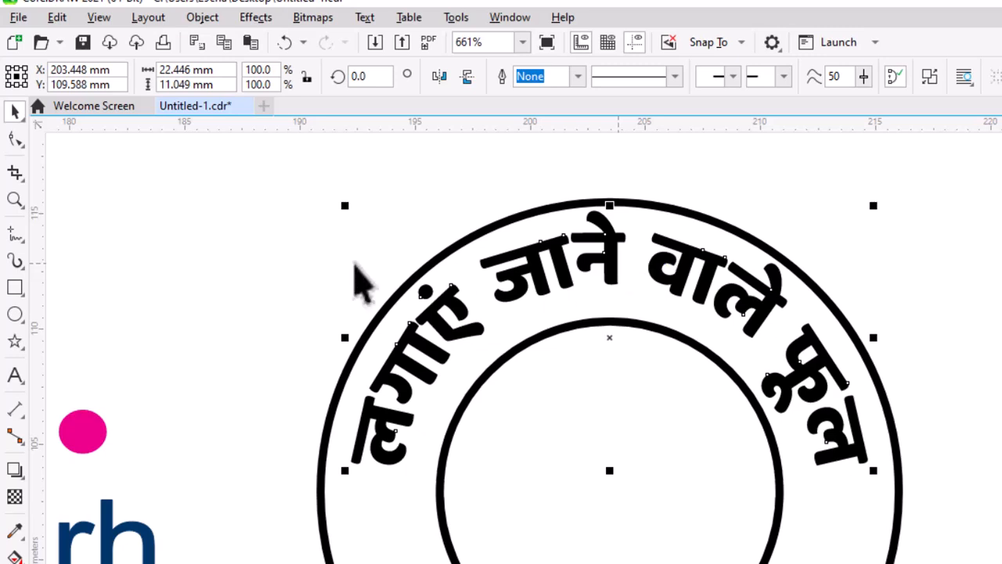
Select the headline bar and upper vowel mark nodes of the letter ने in जाने with the Shape tool.
left_click(15, 198)
scroll(595, 214, "down", 2)
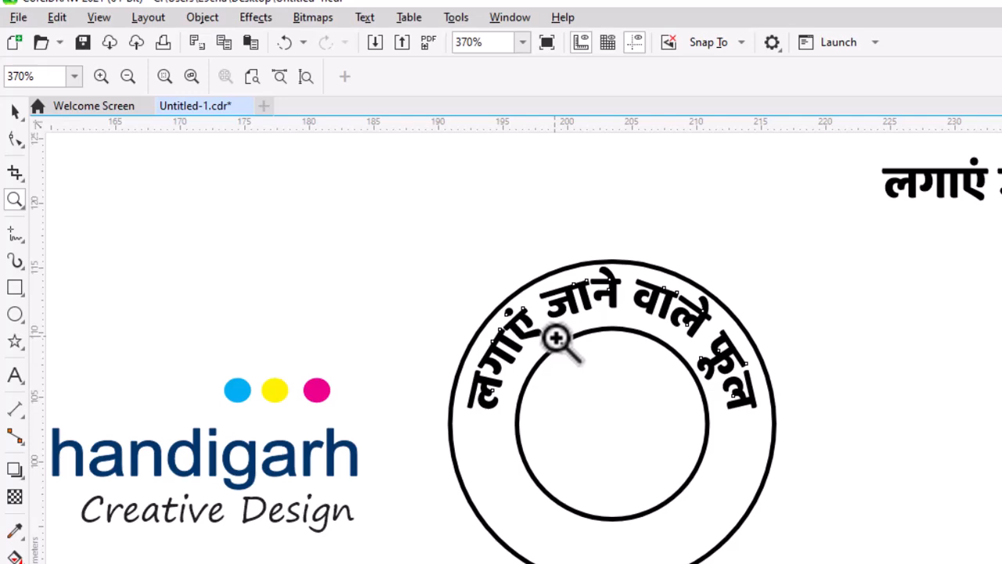
left_click(398, 211)
right_click(606, 289)
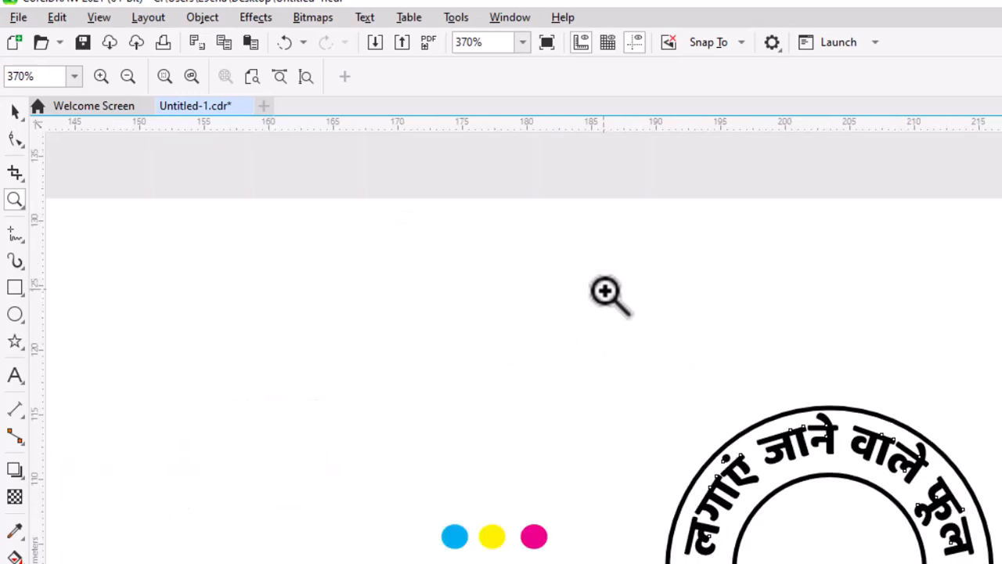
right_click(671, 347)
left_click_drag(619, 318, 876, 537)
left_click_drag(342, 209, 765, 450)
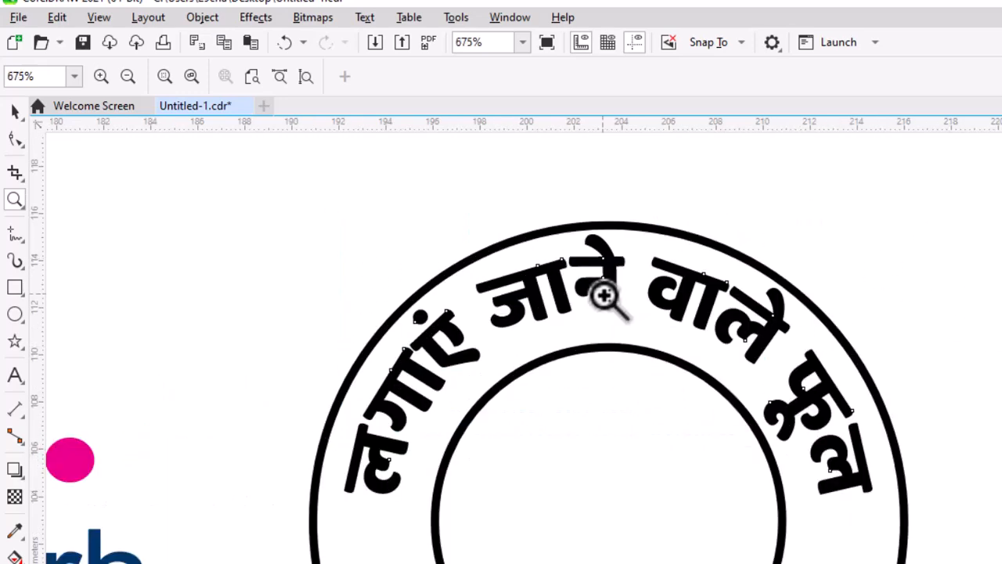
left_click_drag(425, 196, 720, 374)
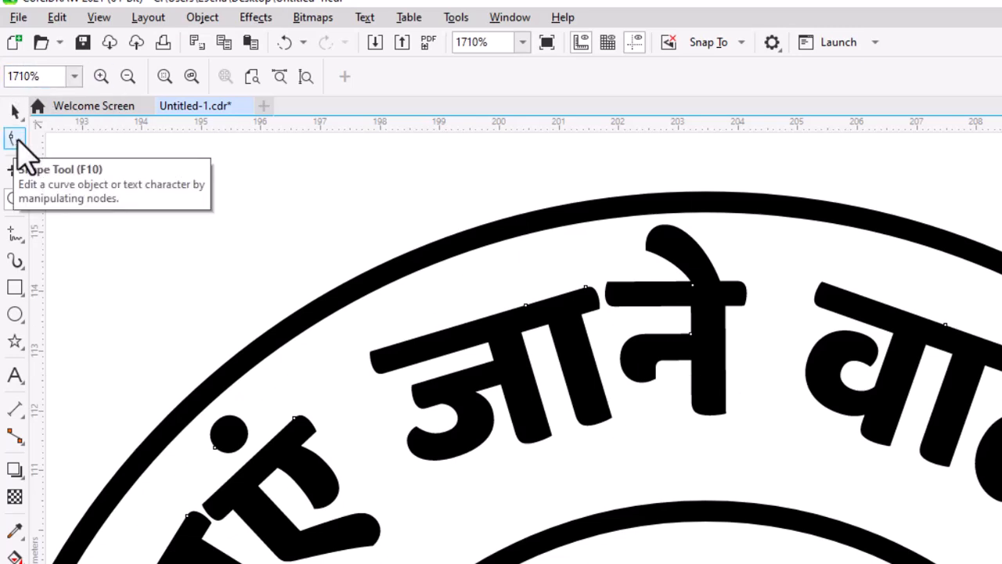
left_click(14, 138)
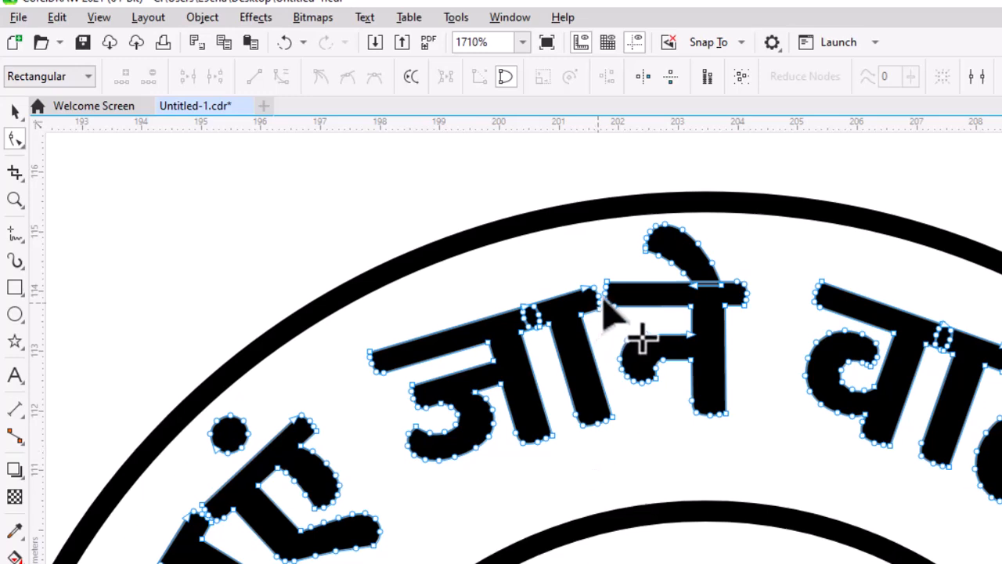
left_click(792, 213)
left_click(721, 309)
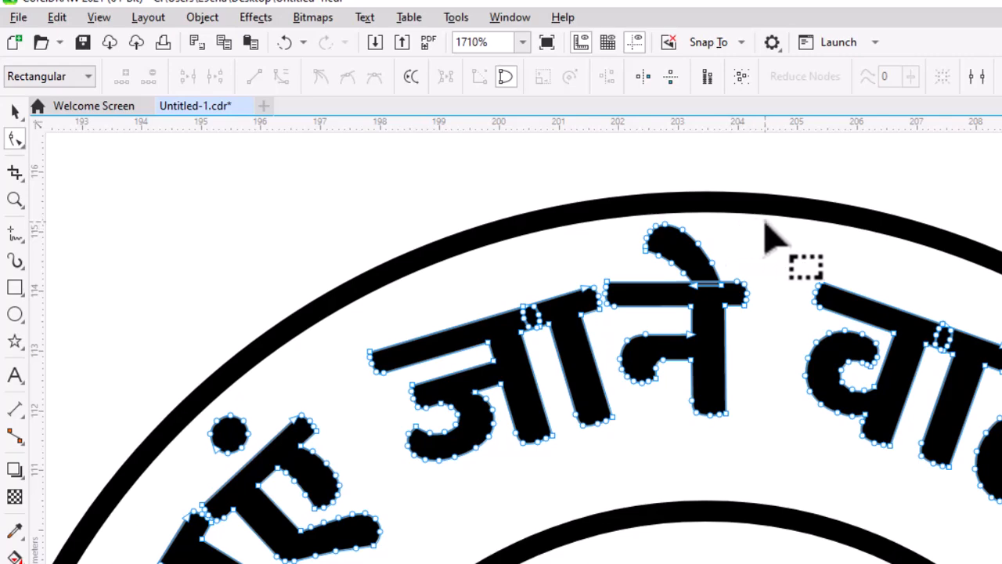
left_click_drag(765, 225, 605, 319)
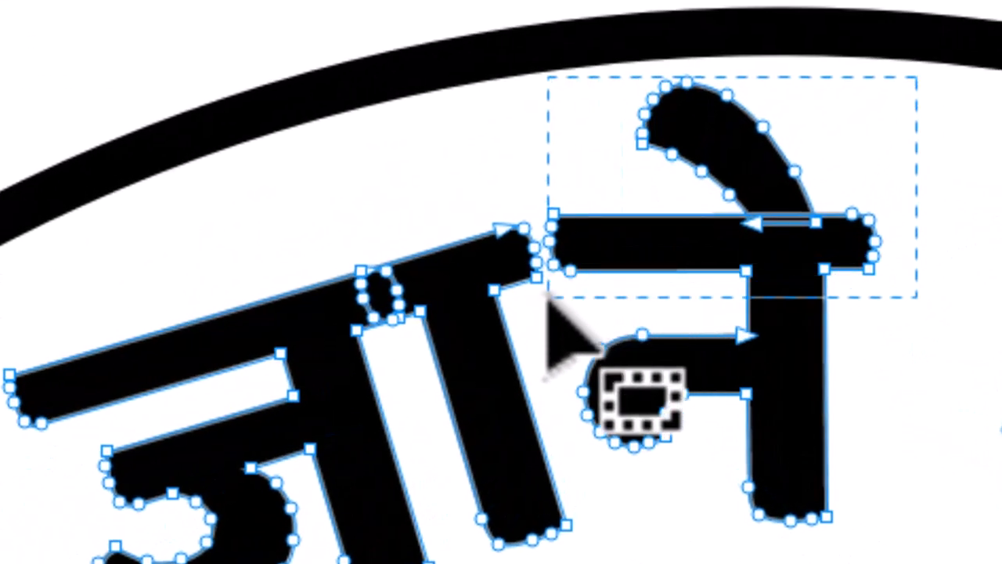